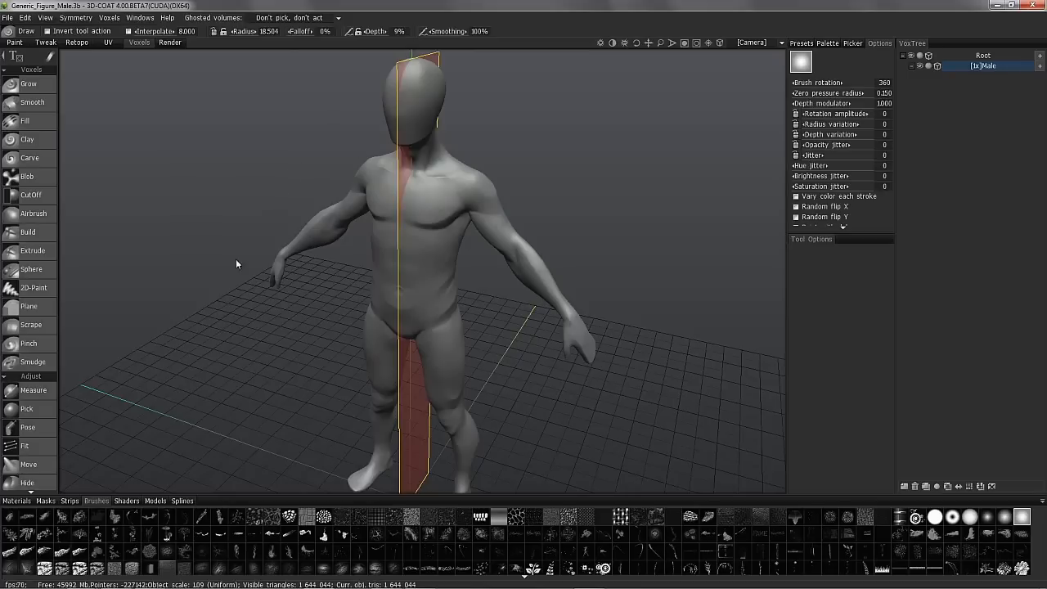
Step: Review the proxy commands for voxel volumes and examine the wireframe density on the male figure's torso
mouse_move(471, 270)
mouse_down()
mouse_move(444, 286)
mouse_move(376, 290)
mouse_move(403, 305)
mouse_move(435, 287)
mouse_move(402, 304)
mouse_move(313, 299)
mouse_move(304, 281)
mouse_move(265, 271)
mouse_move(346, 191)
mouse_move(379, 298)
mouse_move(397, 199)
mouse_move(491, 229)
mouse_move(480, 226)
mouse_move(519, 265)
mouse_move(416, 181)
mouse_move(285, 243)
mouse_move(423, 292)
mouse_move(431, 219)
mouse_move(447, 225)
mouse_move(404, 182)
mouse_move(412, 175)
mouse_move(497, 264)
mouse_move(416, 265)
mouse_move(397, 205)
mouse_move(410, 199)
mouse_up()
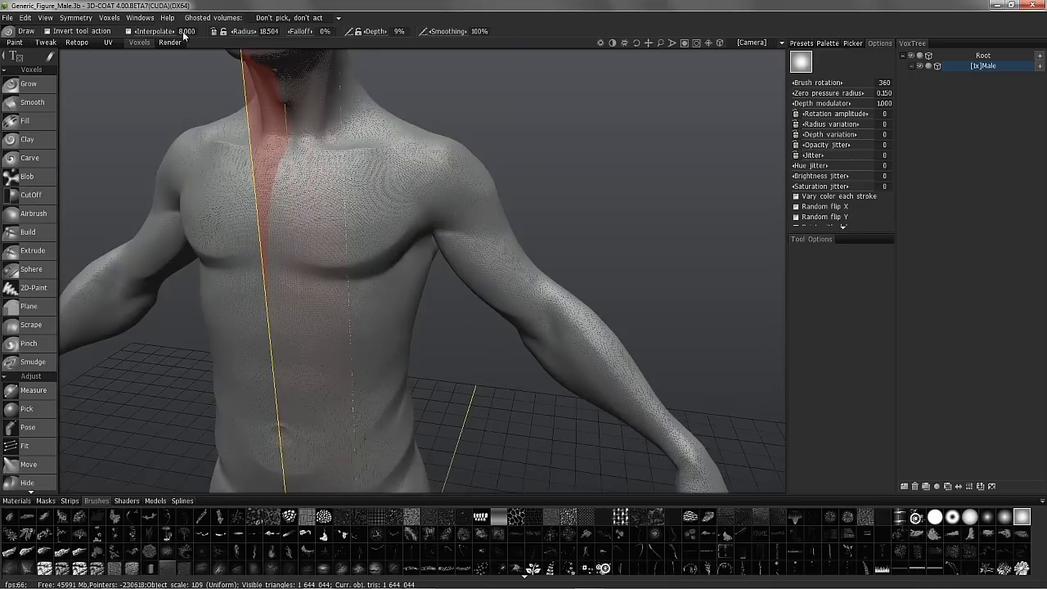
click(110, 17)
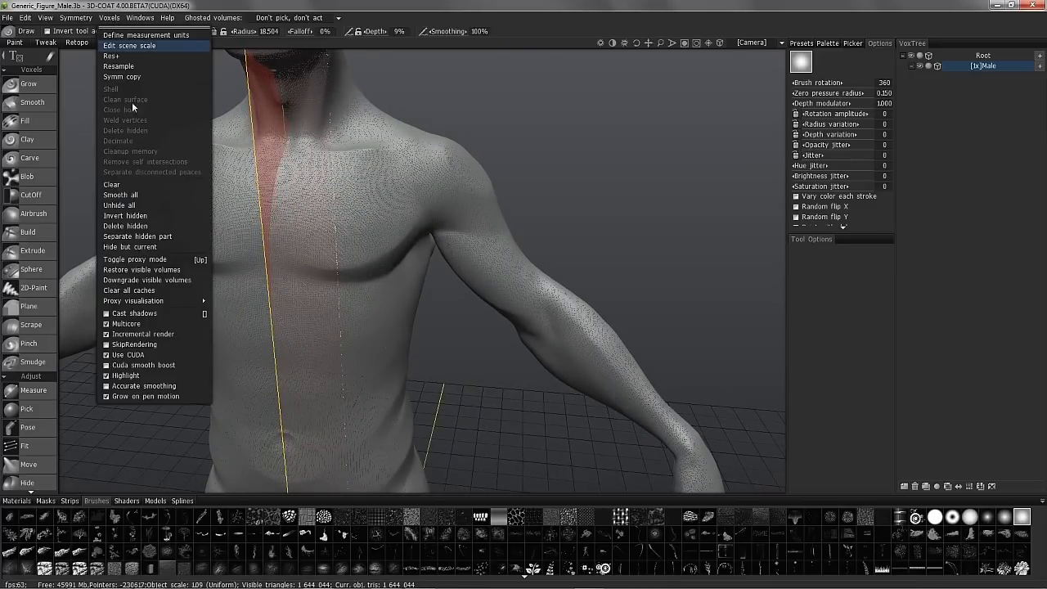
mouse_move(143, 304)
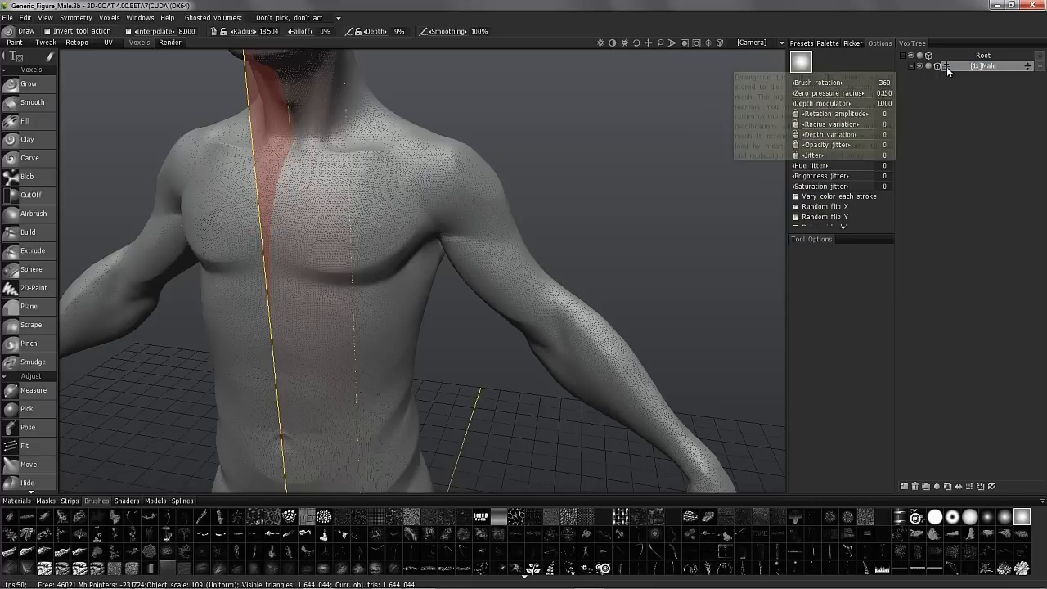
mouse_move(339, 225)
alt+mouse_down()
mouse_move(344, 194)
mouse_move(367, 205)
alt+mouse_up()
alt+drag(319, 294, 294, 286)
mouse_move(360, 204)
alt+mouse_down()
mouse_move(338, 226)
mouse_move(383, 195)
alt+mouse_up()
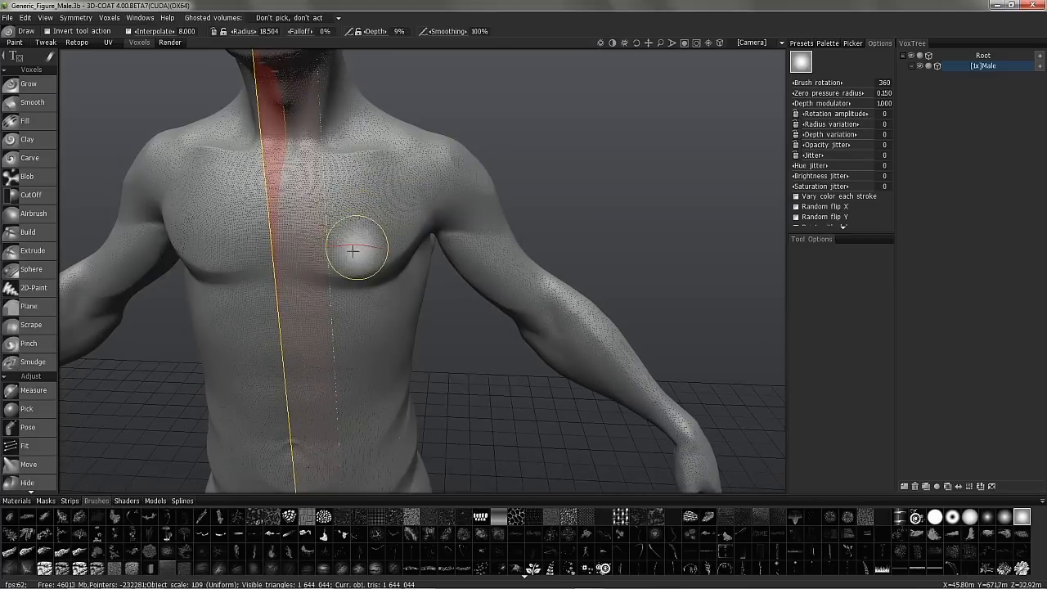
mouse_move(303, 281)
alt+mouse_down()
mouse_move(304, 265)
mouse_move(316, 264)
alt+mouse_up()
mouse_move(352, 229)
alt+mouse_down()
mouse_move(303, 280)
mouse_move(331, 297)
mouse_move(359, 212)
mouse_move(346, 302)
mouse_move(311, 289)
mouse_move(350, 215)
mouse_move(314, 262)
mouse_move(334, 262)
mouse_move(287, 172)
alt+mouse_up()
Step: Look through the Proxy visualisation reduce and decimate options, and dismiss the antivirus notification
click(108, 18)
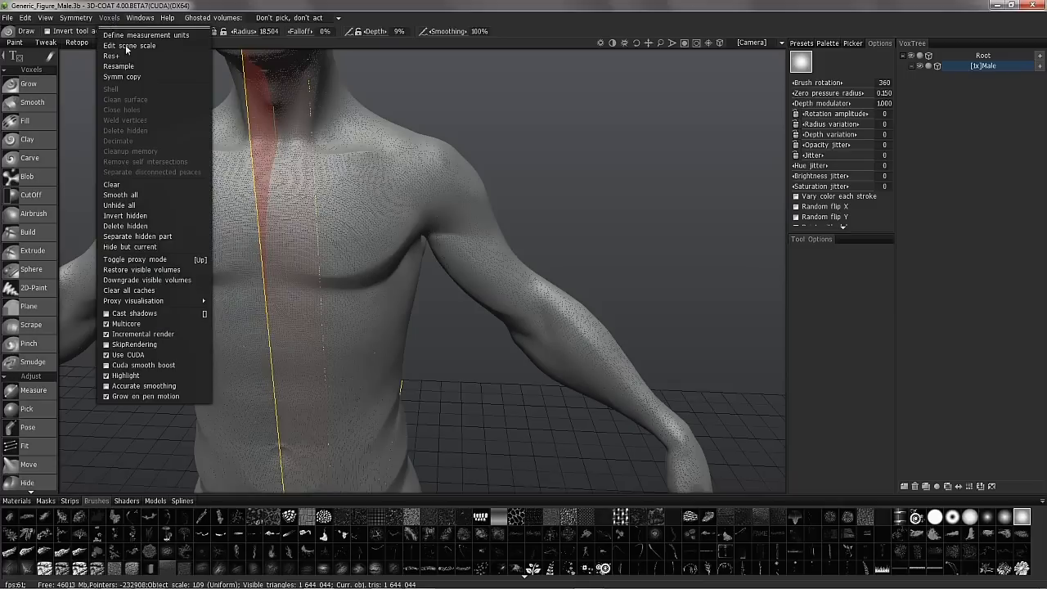
mouse_move(179, 303)
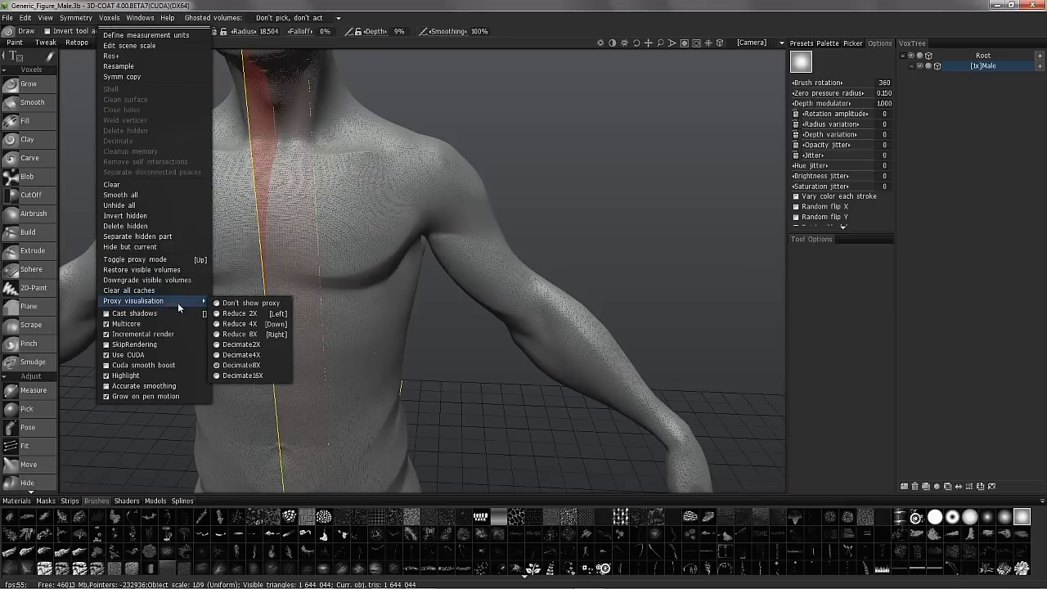
click(251, 304)
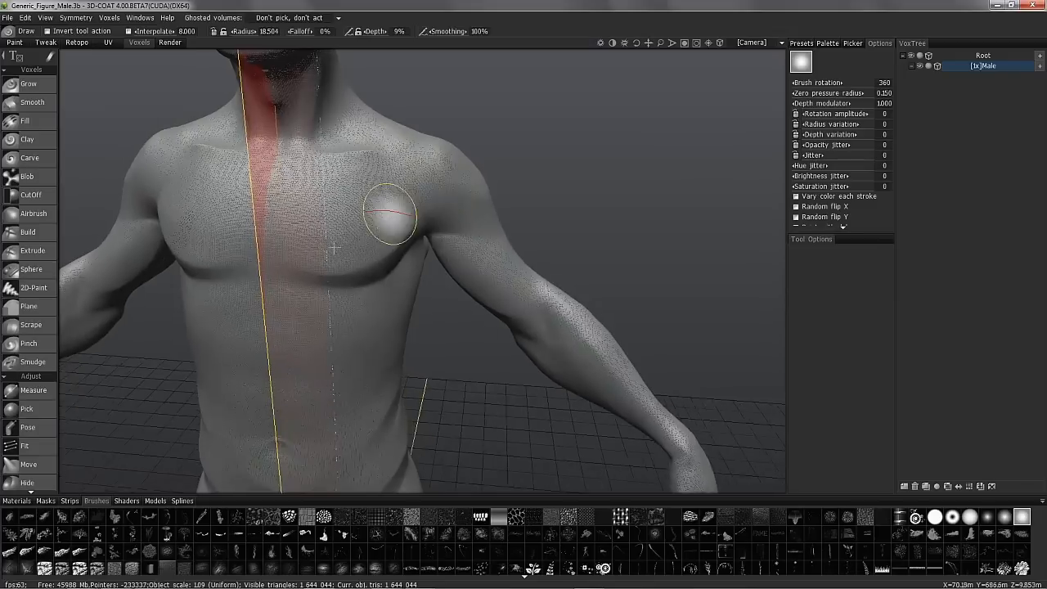
click(108, 18)
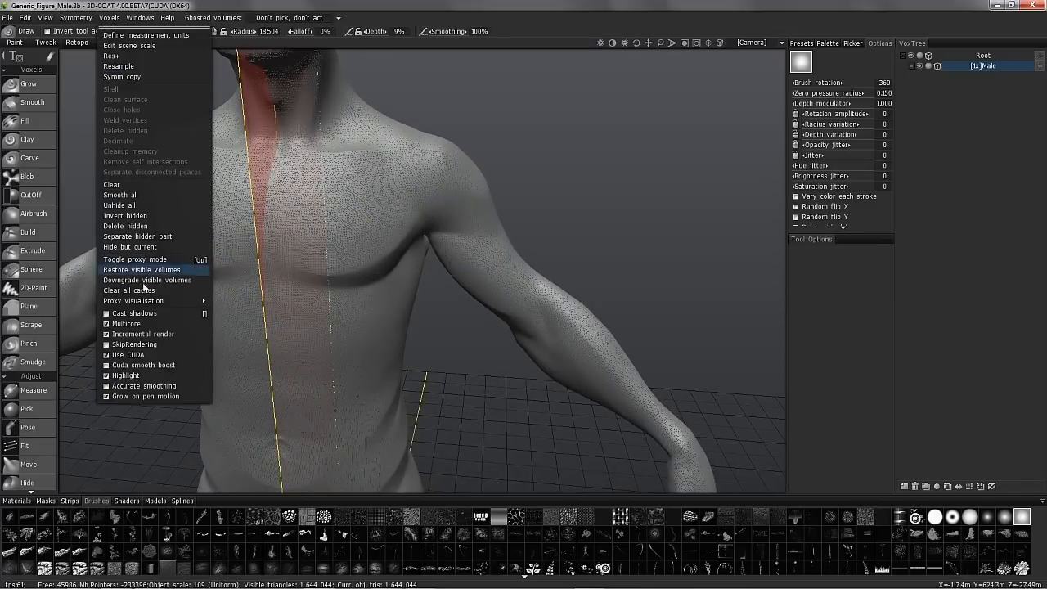
mouse_move(174, 303)
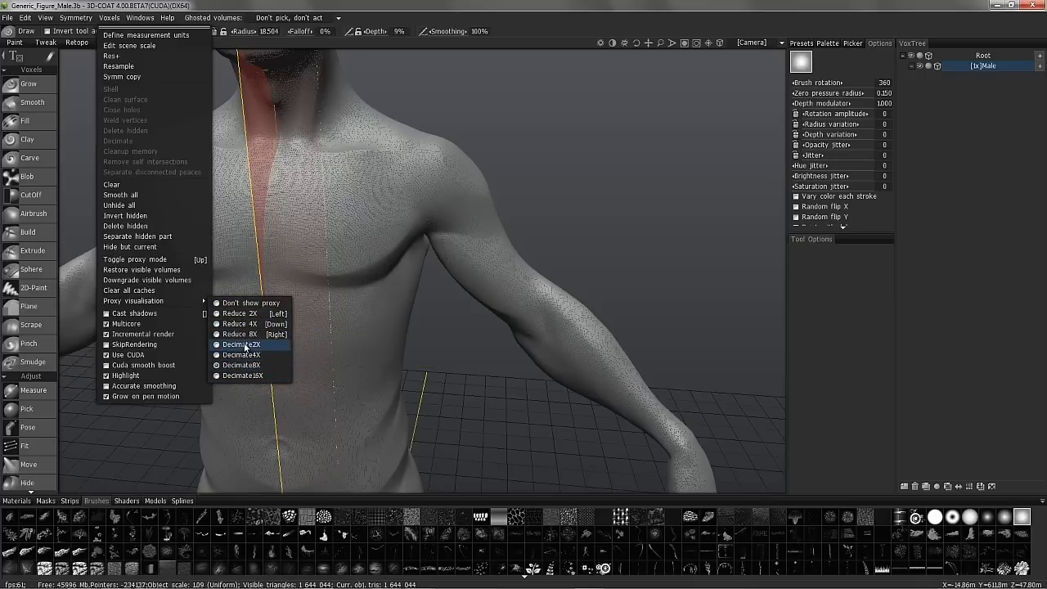
mouse_move(322, 229)
alt+mouse_down()
mouse_move(358, 185)
mouse_move(350, 178)
mouse_move(270, 240)
mouse_move(376, 187)
mouse_move(318, 192)
mouse_move(341, 199)
mouse_move(316, 215)
mouse_move(444, 222)
mouse_move(414, 224)
mouse_move(445, 241)
mouse_move(430, 239)
alt+mouse_up()
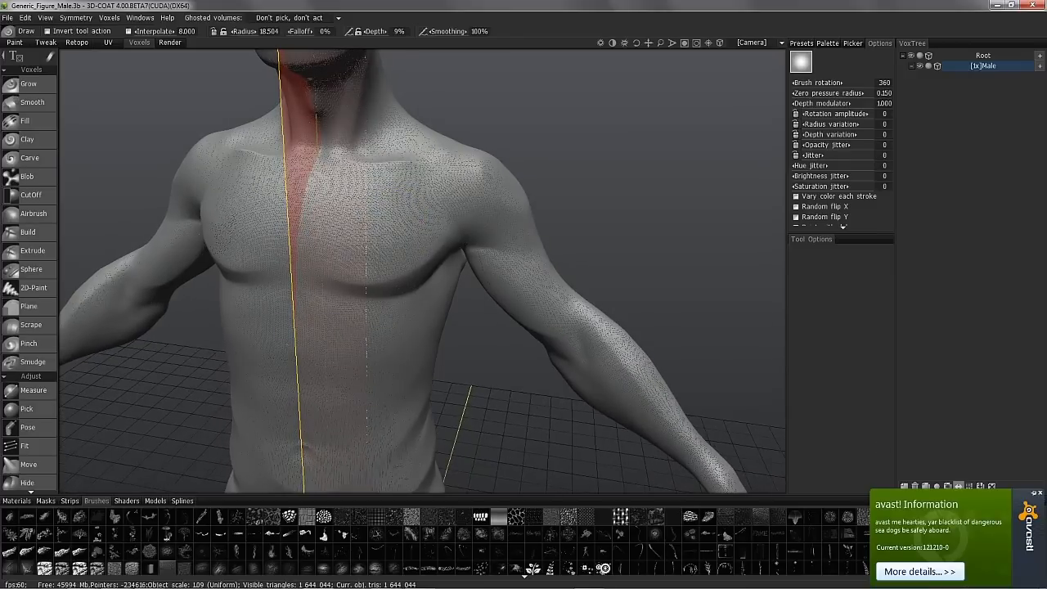
click(1041, 495)
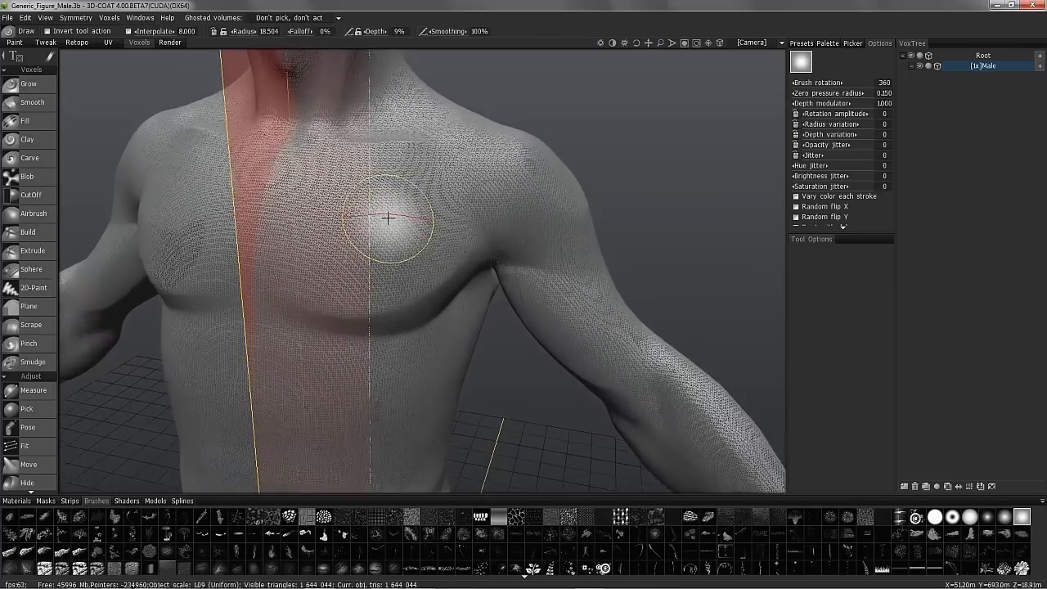
Step: Inspect the full-resolution chest wireframe from the front and switch the Male volume to its Decimate8X proxy
key(KP_2)
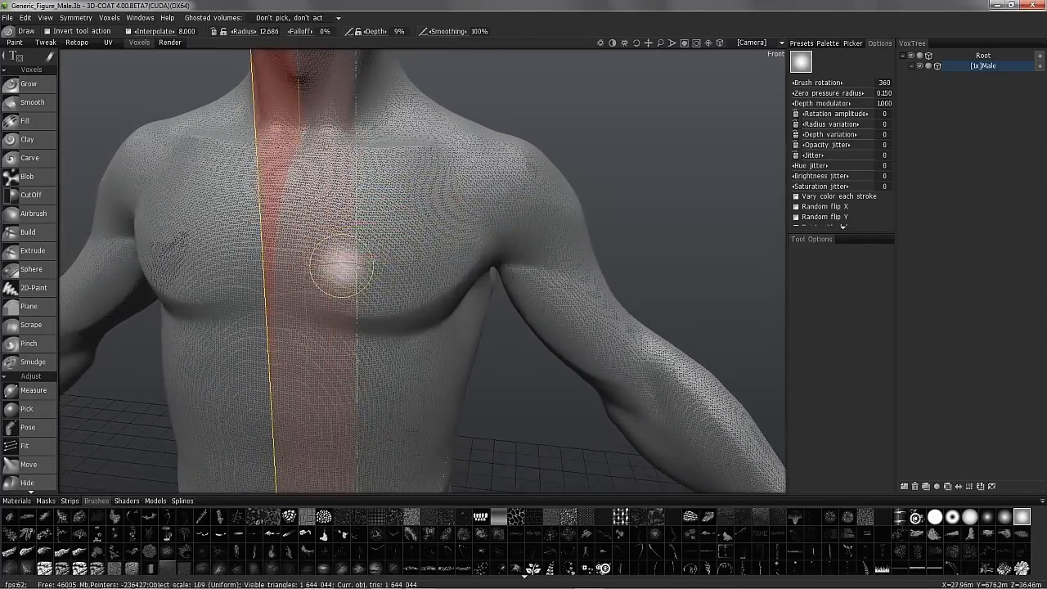
alt+drag(332, 244, 526, 297)
alt+drag(381, 337, 463, 280)
click(112, 20)
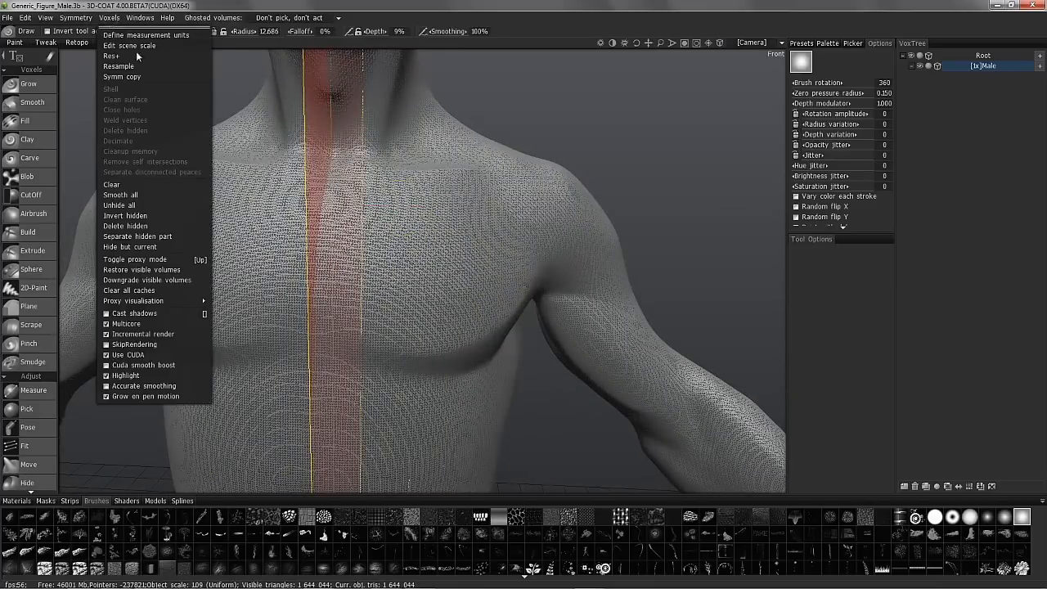
mouse_move(153, 303)
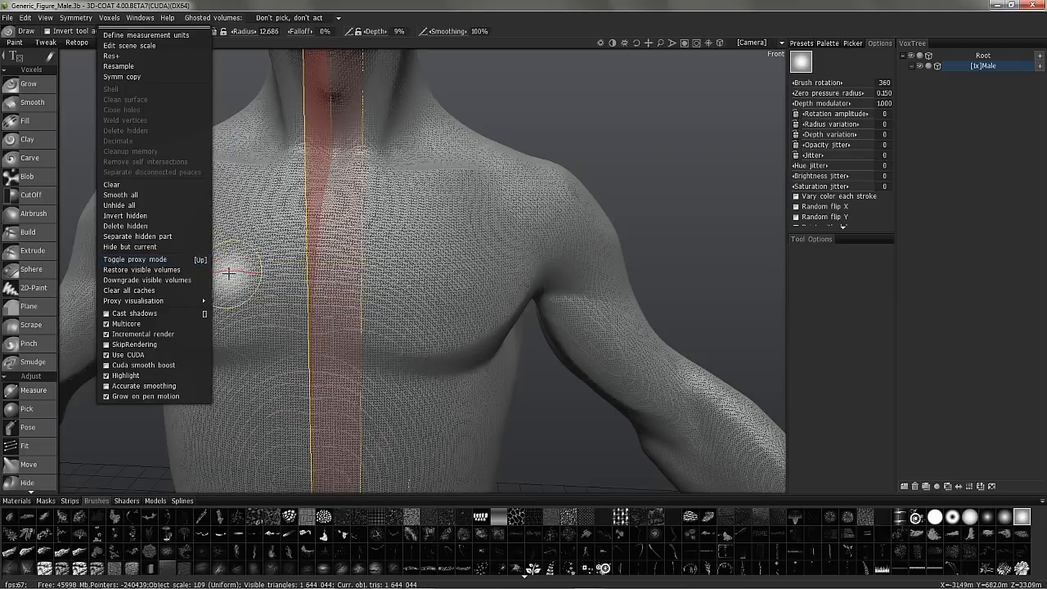
mouse_move(397, 288)
alt+mouse_down()
mouse_move(412, 271)
mouse_move(433, 328)
mouse_move(419, 314)
mouse_move(442, 294)
mouse_move(332, 303)
mouse_move(346, 309)
mouse_move(335, 314)
mouse_move(363, 276)
mouse_move(451, 237)
mouse_move(369, 257)
mouse_move(319, 334)
mouse_move(320, 344)
mouse_move(367, 297)
mouse_move(363, 346)
alt+mouse_up()
alt+drag(384, 290, 386, 323)
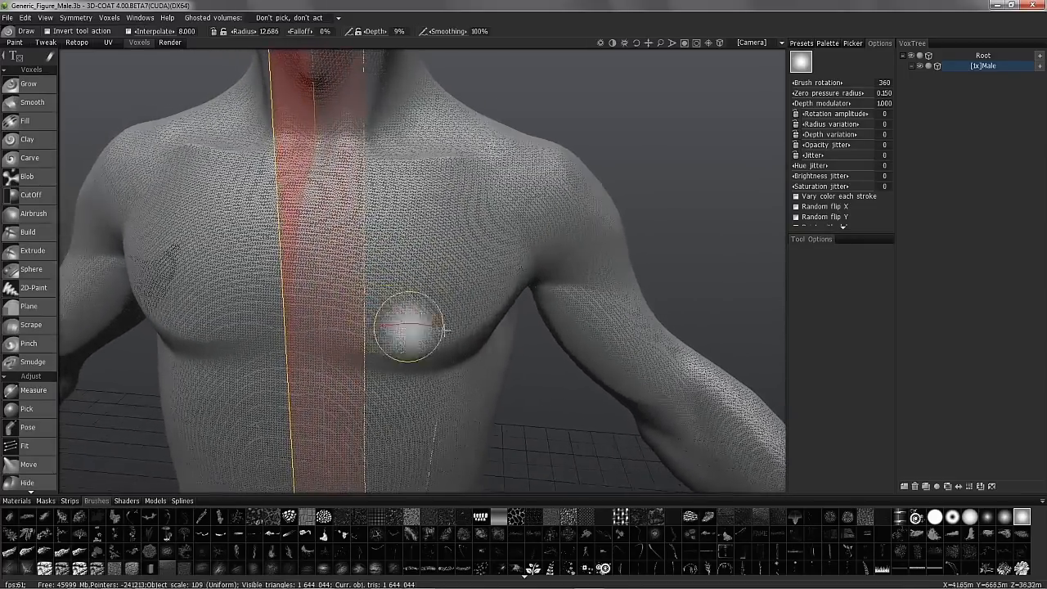
alt+drag(333, 348, 346, 346)
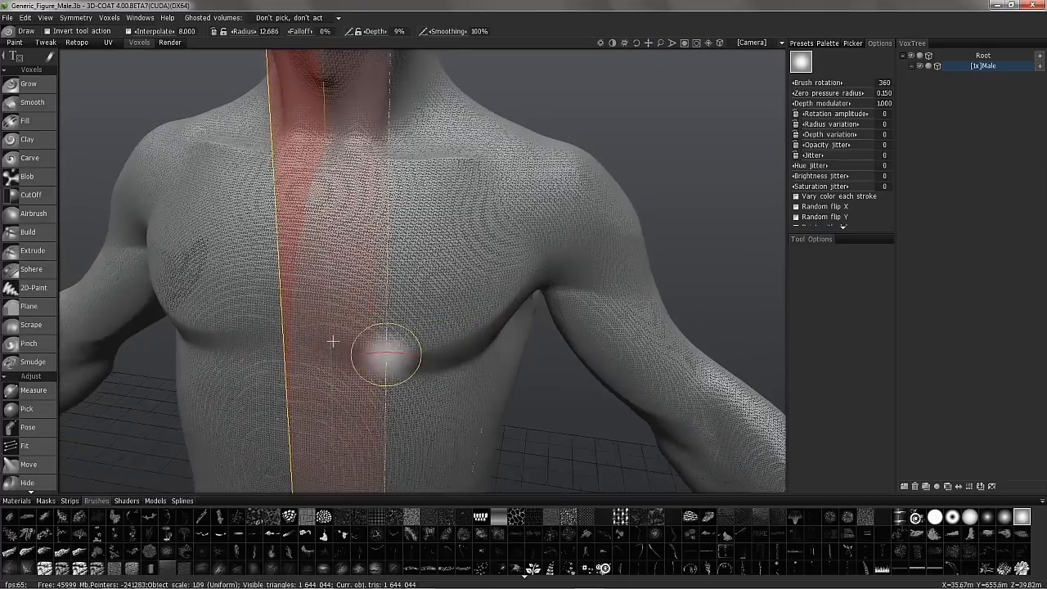
click(947, 65)
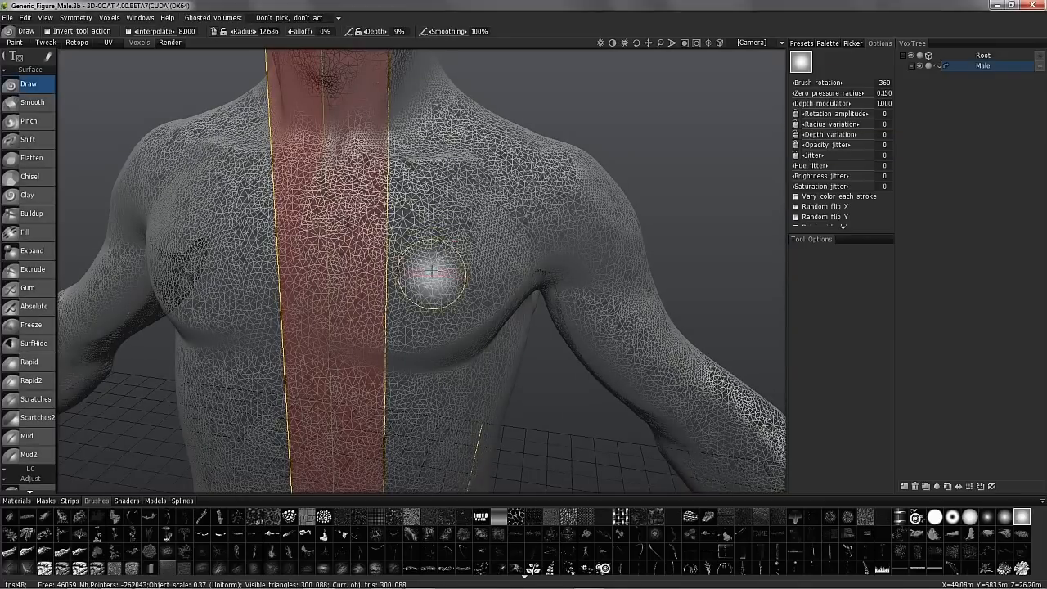
Step: Examine the decimated proxy mesh on the head, torso and arms, and check its triangle count
mouse_move(433, 273)
alt+mouse_down()
mouse_move(457, 304)
mouse_move(480, 281)
mouse_move(448, 354)
mouse_move(568, 297)
mouse_move(357, 335)
mouse_move(423, 306)
mouse_move(351, 325)
mouse_move(376, 304)
alt+mouse_up()
alt+middle_drag(377, 303, 528, 308)
alt+right_drag(368, 314, 447, 305)
mouse_move(446, 304)
alt+mouse_down()
mouse_move(535, 292)
mouse_move(511, 324)
mouse_move(427, 141)
mouse_move(420, 87)
mouse_move(376, 86)
mouse_move(413, 133)
mouse_move(385, 117)
mouse_move(491, 246)
mouse_move(565, 270)
alt+mouse_up()
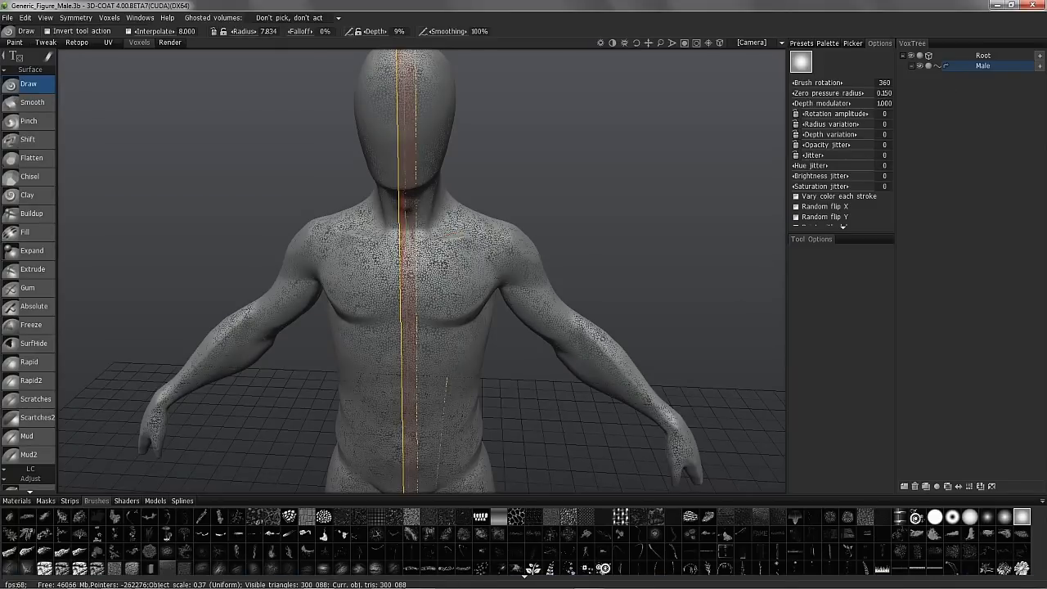
mouse_move(24, 586)
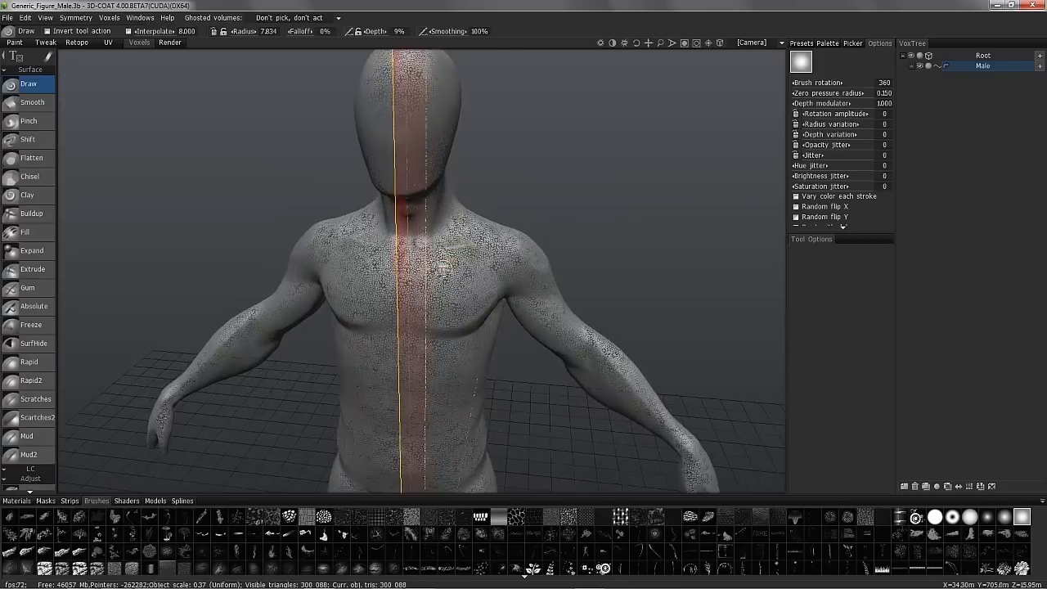
Step: Enlarge the brush radius to about 15.4 and inspect the decimated proxy from several angles
right_drag(439, 281, 456, 279)
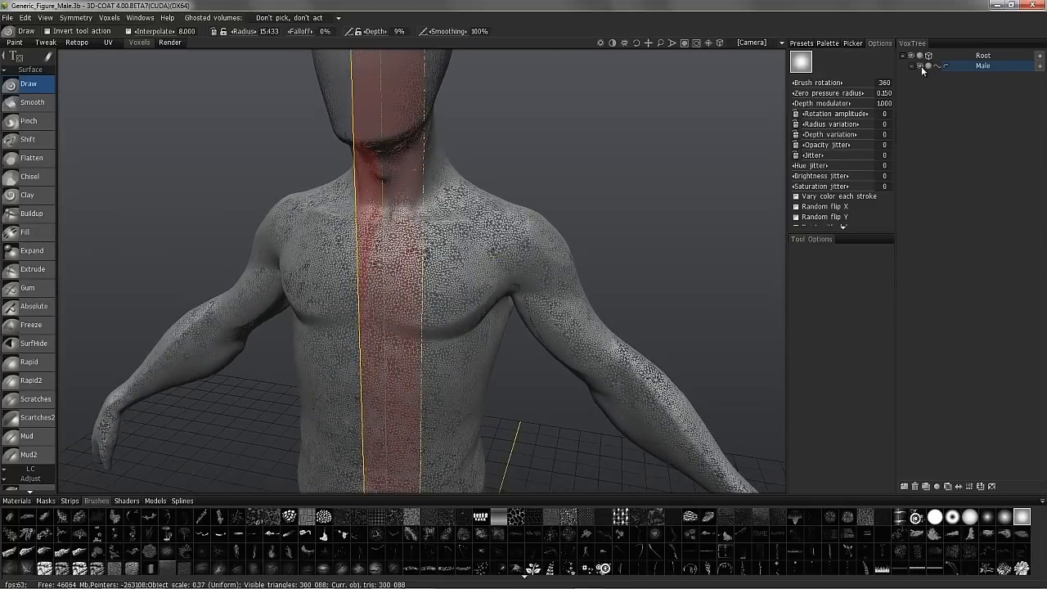
alt+drag(449, 332, 491, 286)
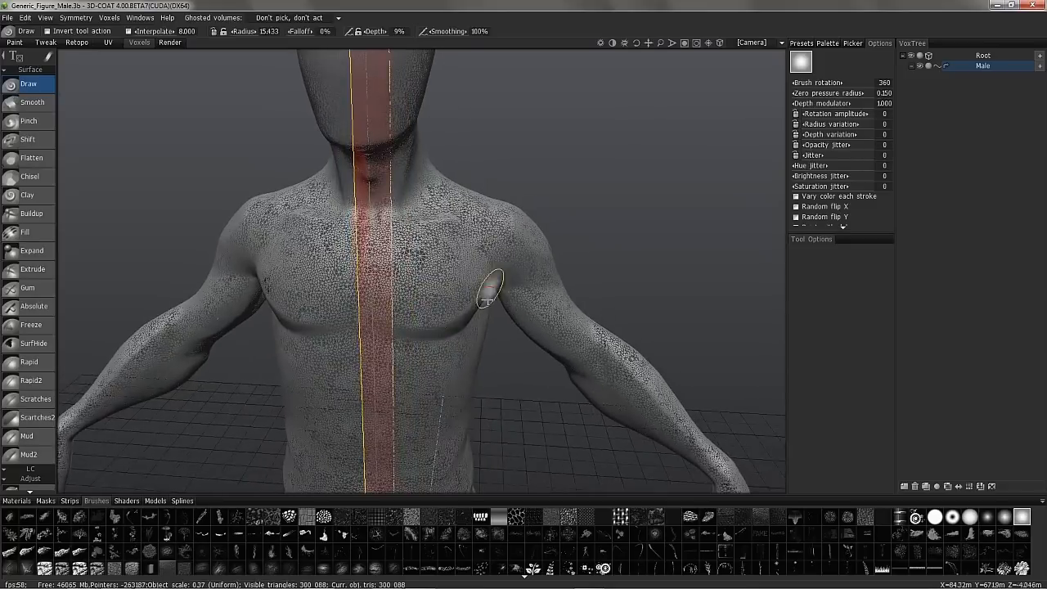
mouse_move(433, 325)
alt+mouse_down()
mouse_move(417, 344)
mouse_move(460, 277)
mouse_move(382, 344)
mouse_move(470, 317)
mouse_move(409, 334)
mouse_move(467, 264)
mouse_move(379, 292)
mouse_move(474, 235)
mouse_move(388, 318)
mouse_move(498, 304)
mouse_move(439, 310)
mouse_move(425, 328)
alt+mouse_up()
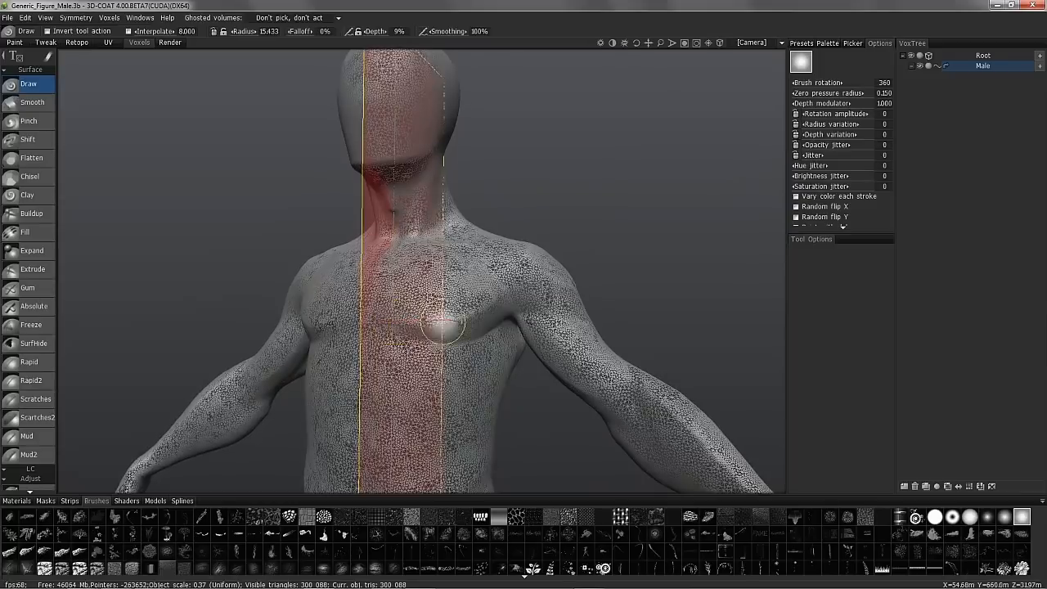
mouse_move(508, 301)
alt+mouse_down()
mouse_move(460, 306)
mouse_move(393, 334)
mouse_move(320, 316)
mouse_move(550, 363)
mouse_move(513, 307)
mouse_move(427, 339)
mouse_move(393, 276)
mouse_move(402, 304)
mouse_move(474, 250)
mouse_move(466, 275)
mouse_move(486, 273)
mouse_move(479, 246)
mouse_move(524, 293)
mouse_move(496, 265)
mouse_move(469, 311)
mouse_move(483, 269)
mouse_move(528, 305)
alt+mouse_up()
mouse_move(509, 255)
alt+mouse_down()
mouse_move(487, 274)
mouse_move(498, 286)
mouse_move(526, 237)
mouse_move(496, 281)
mouse_move(479, 274)
mouse_move(496, 276)
alt+mouse_up()
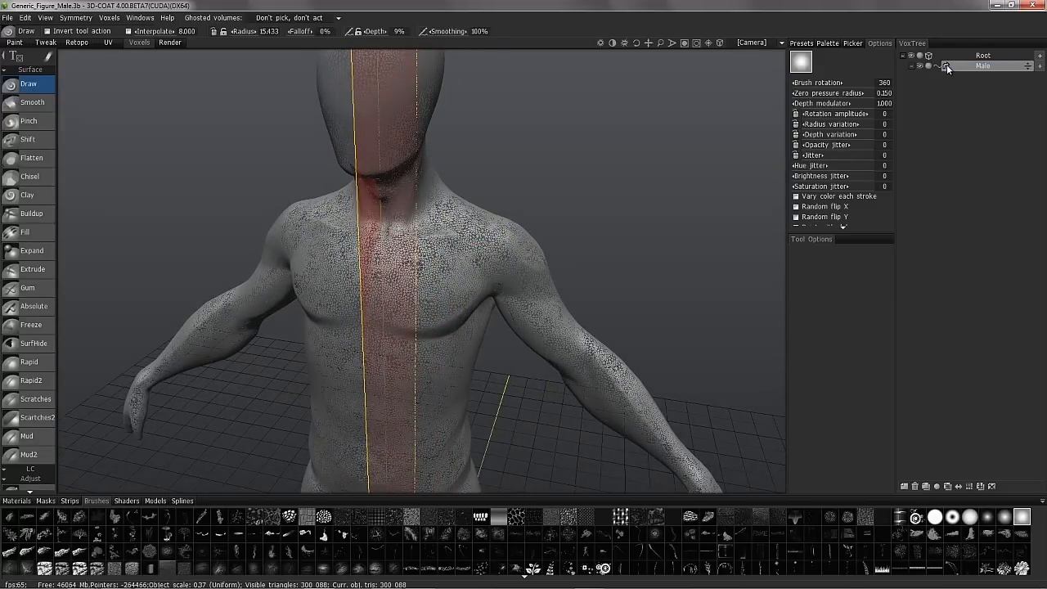
mouse_move(420, 294)
alt+mouse_down()
mouse_move(416, 334)
mouse_move(510, 304)
mouse_move(443, 319)
alt+mouse_up()
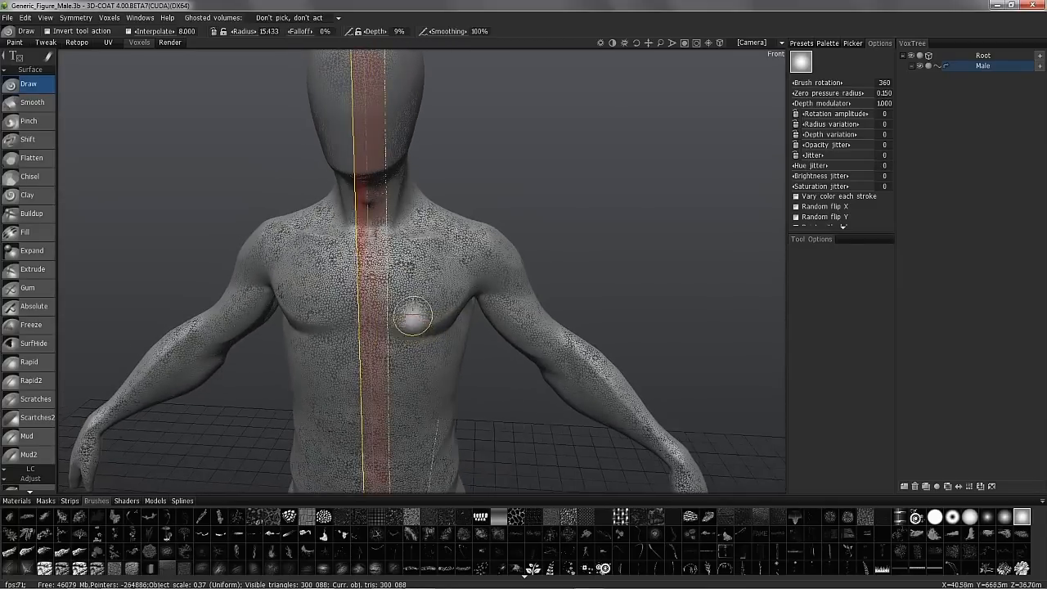
Step: Hide the wireframe and check the shaded male figure from the front
key(2)
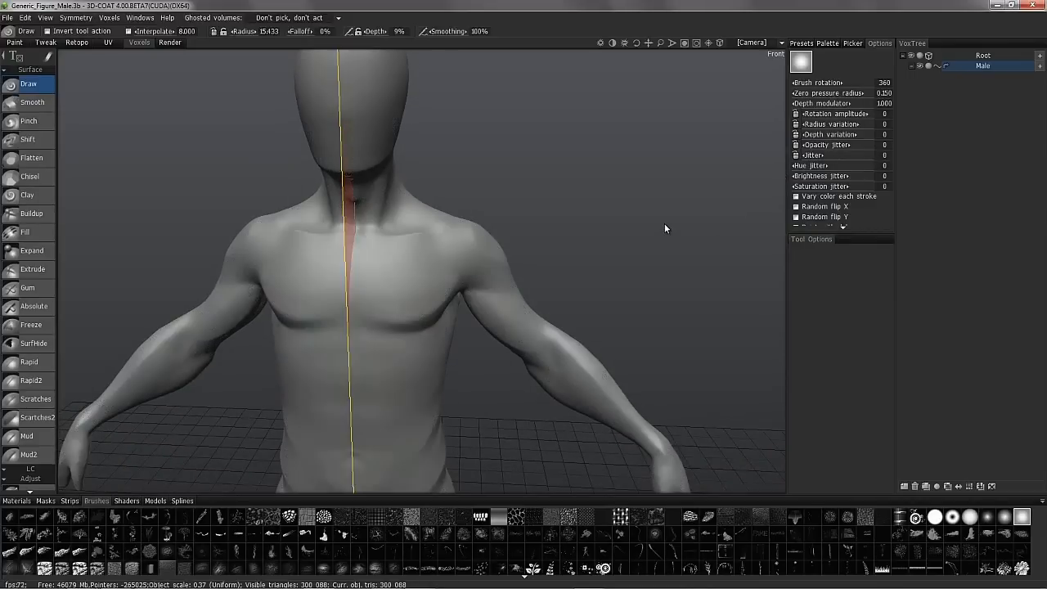
alt+drag(665, 224, 332, 323)
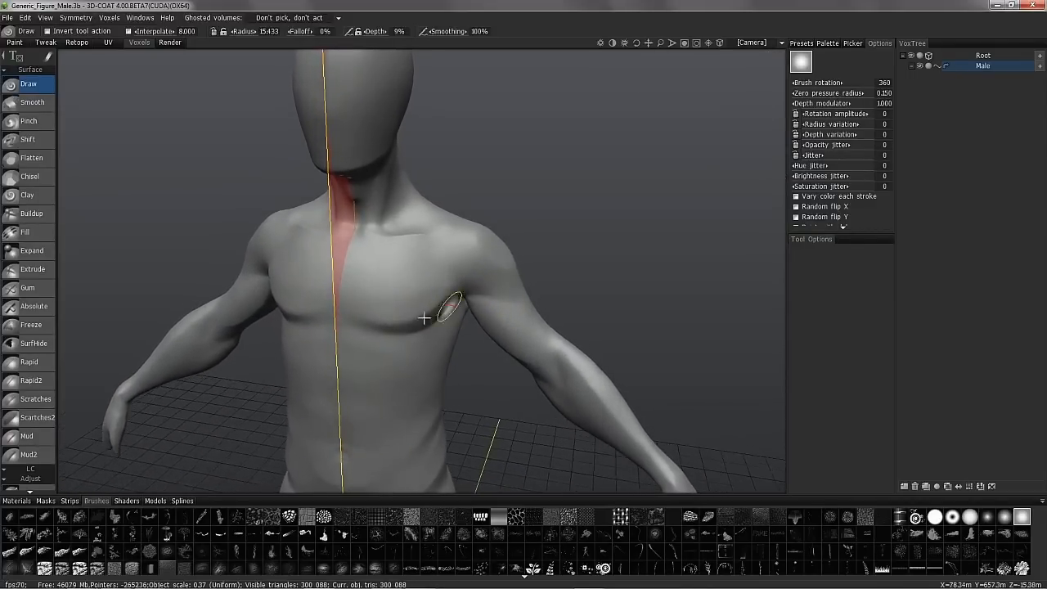
key(KP_2)
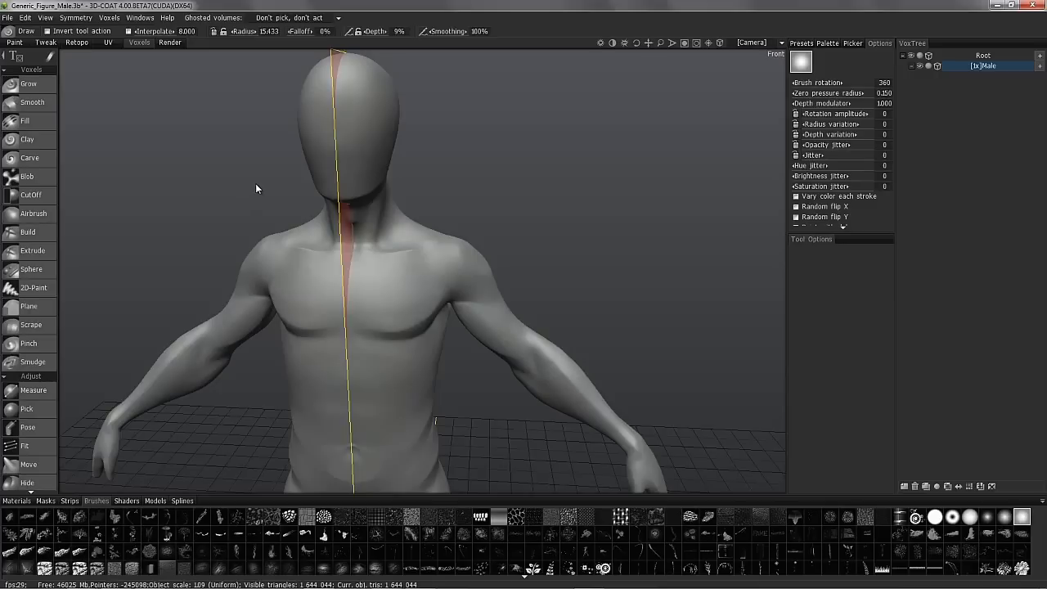
Step: Switch the Male volume to its lower-resolution reduced proxy and inspect the shaded upper body
key(ctrl+z)
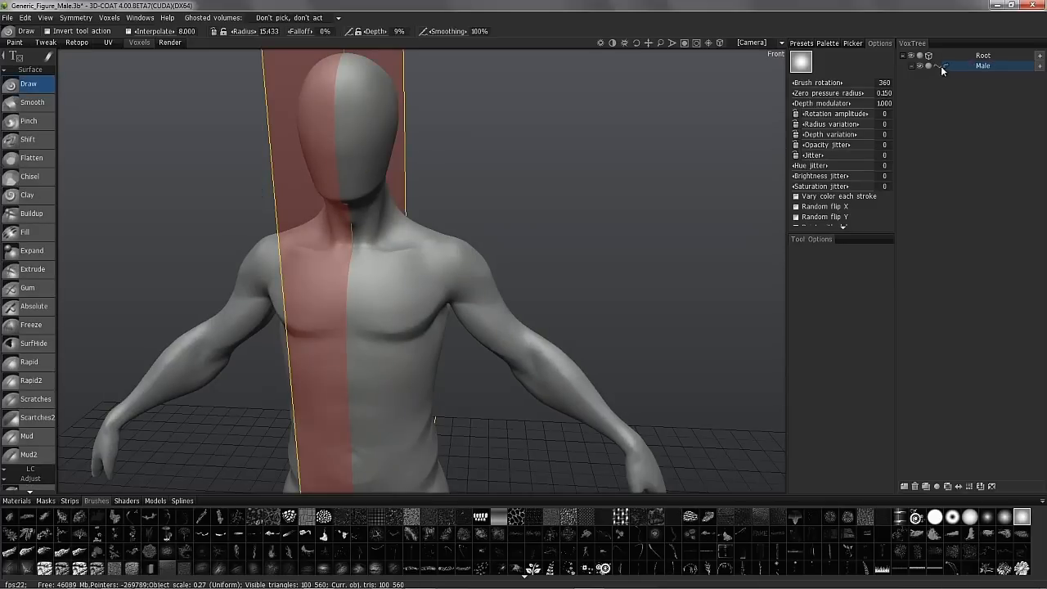
alt+drag(426, 293, 512, 343)
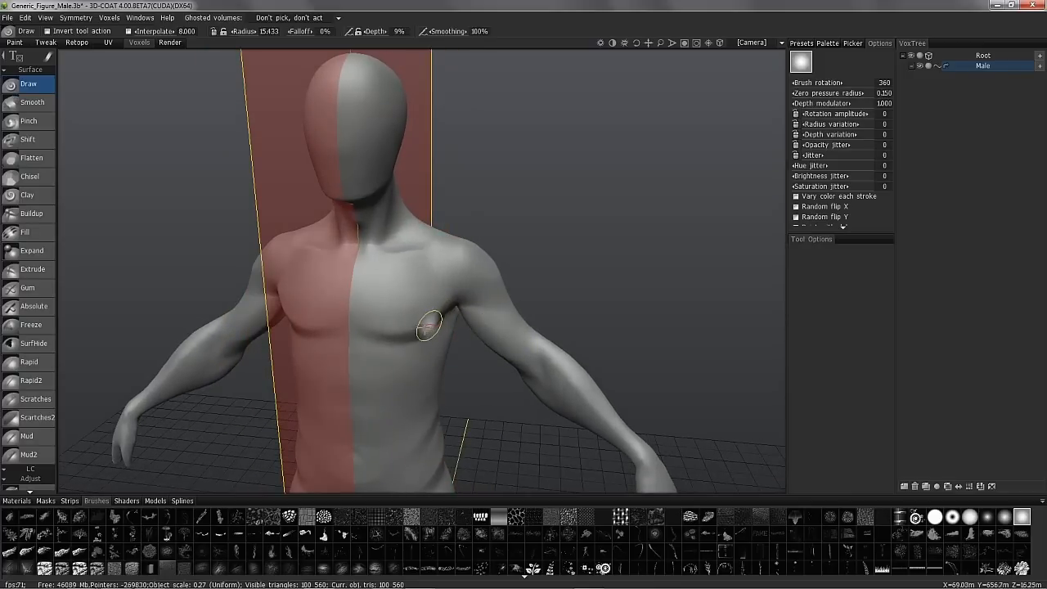
alt+drag(447, 306, 377, 313)
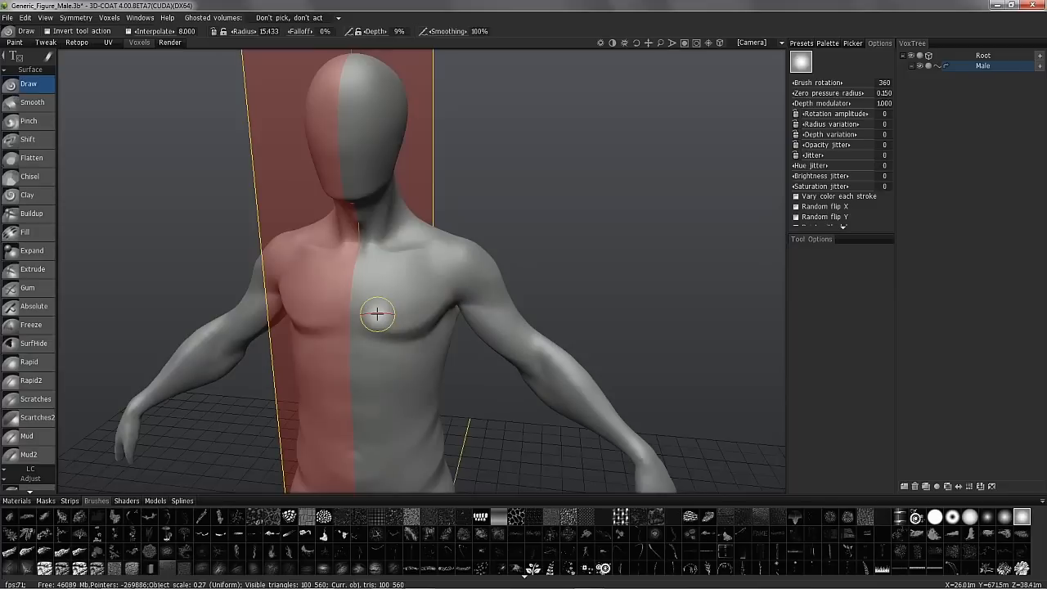
scroll(378, 314, up, 6)
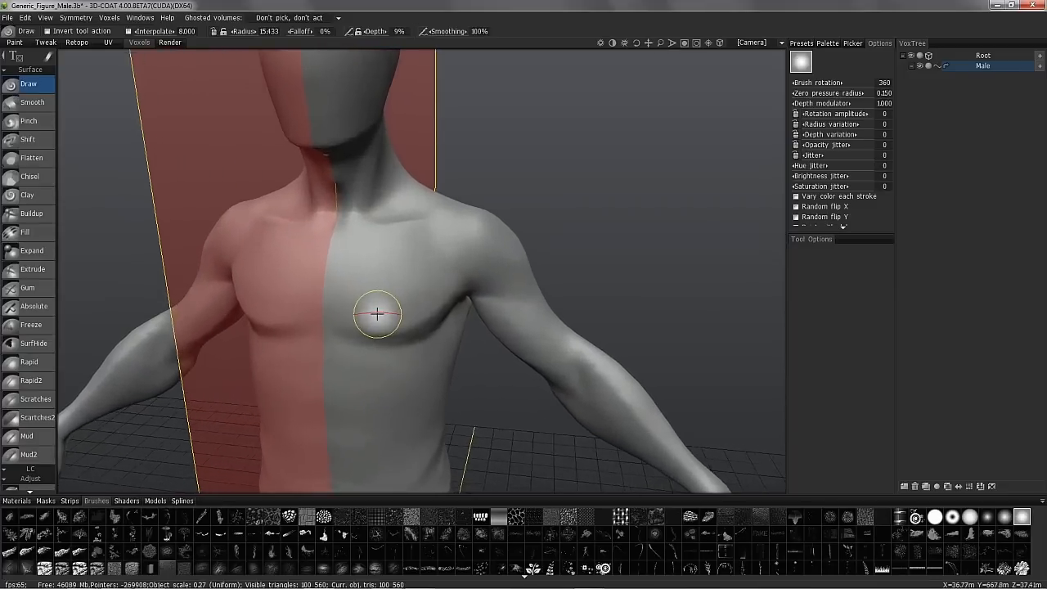
Step: Show the wireframe to examine the reduced proxy's topology on the chest and arms, and hide it again
key(w)
key(KP_2)
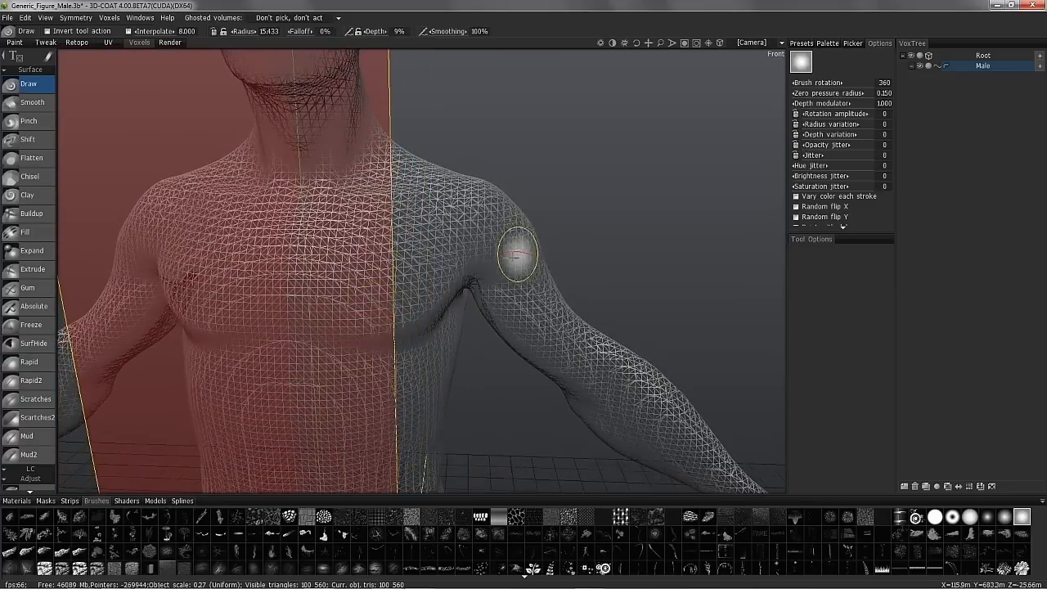
alt+drag(402, 240, 388, 242)
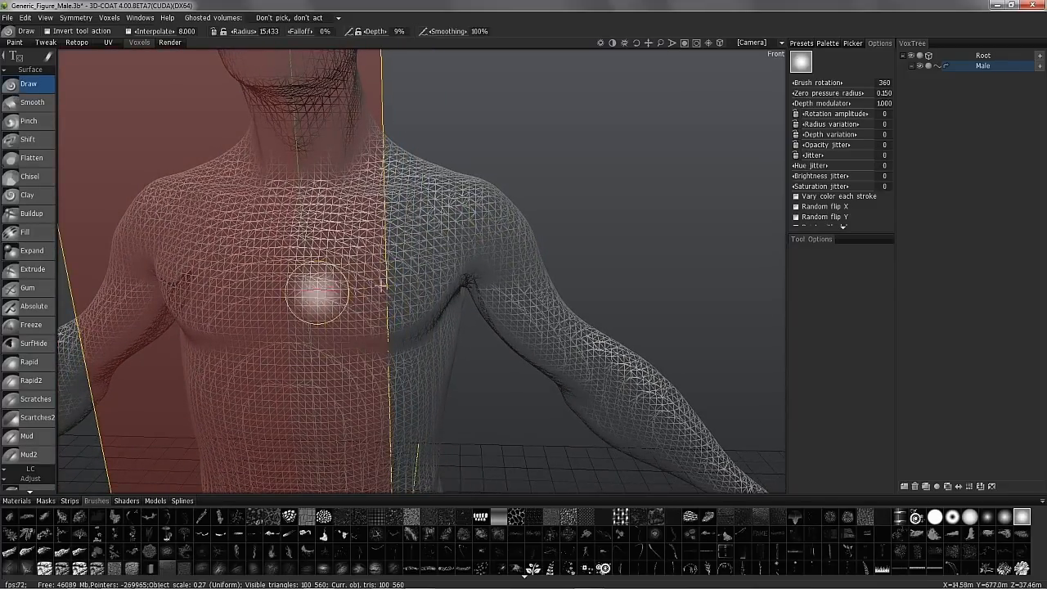
scroll(347, 237, down, 5)
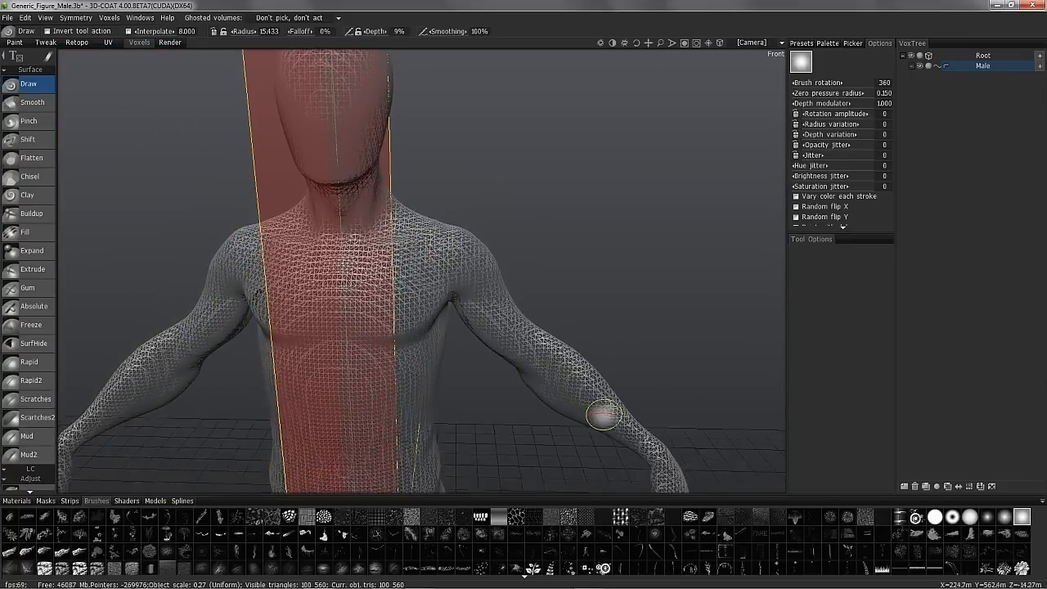
alt+drag(501, 329, 401, 270)
mouse_move(462, 304)
alt+mouse_down()
mouse_move(421, 304)
mouse_move(408, 250)
mouse_move(428, 328)
alt+mouse_up()
key(w)
Step: Activate the Pose tool on the Male figure and review its available transpose modes
alt+middle_drag(428, 327, 203, 292)
alt+drag(204, 292, 196, 327)
scroll(41, 362, down, 5)
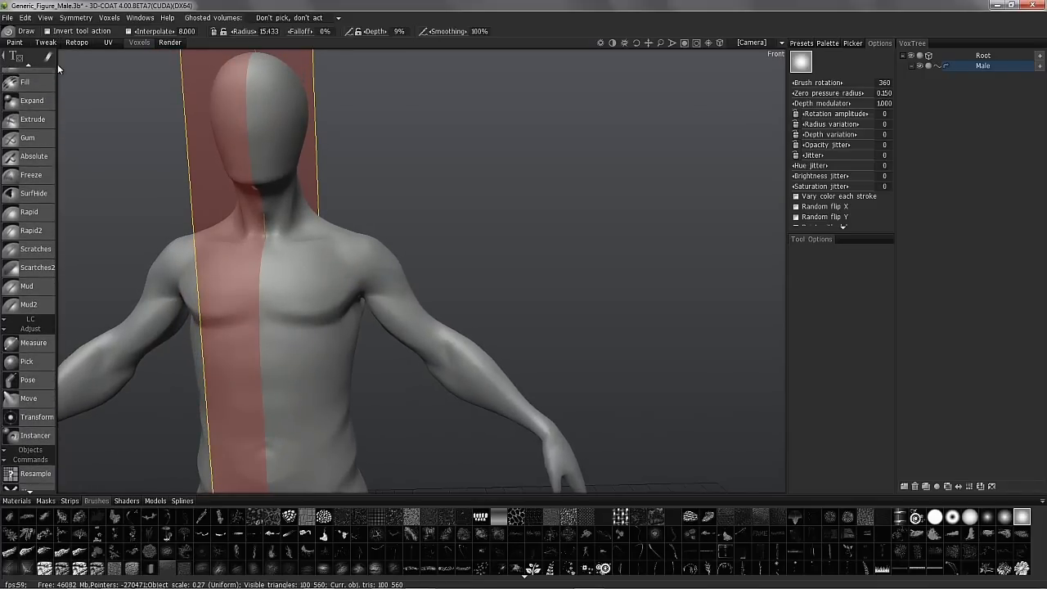
click(28, 382)
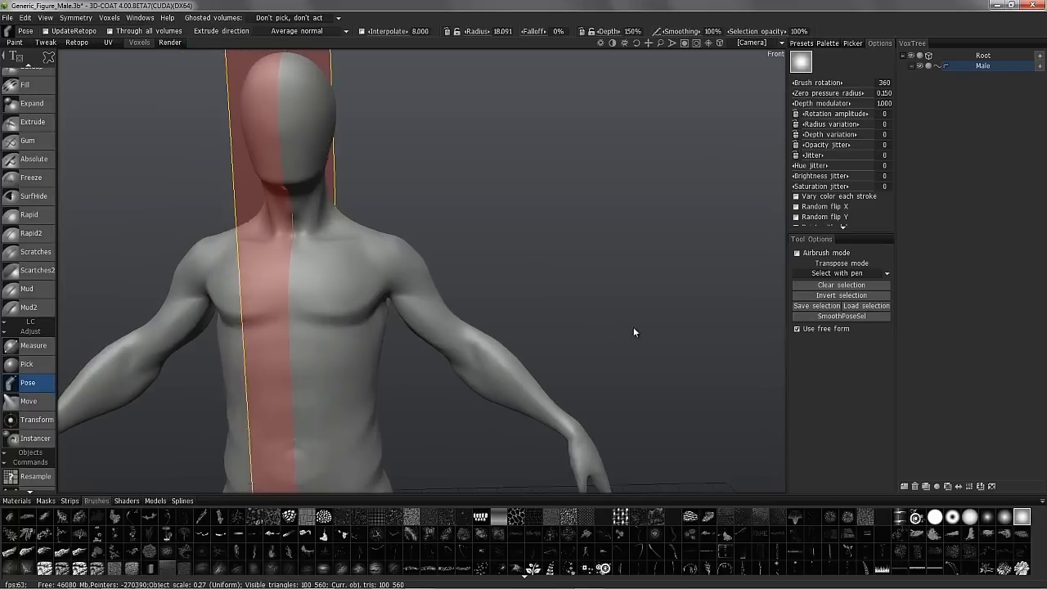
alt+drag(304, 307, 524, 311)
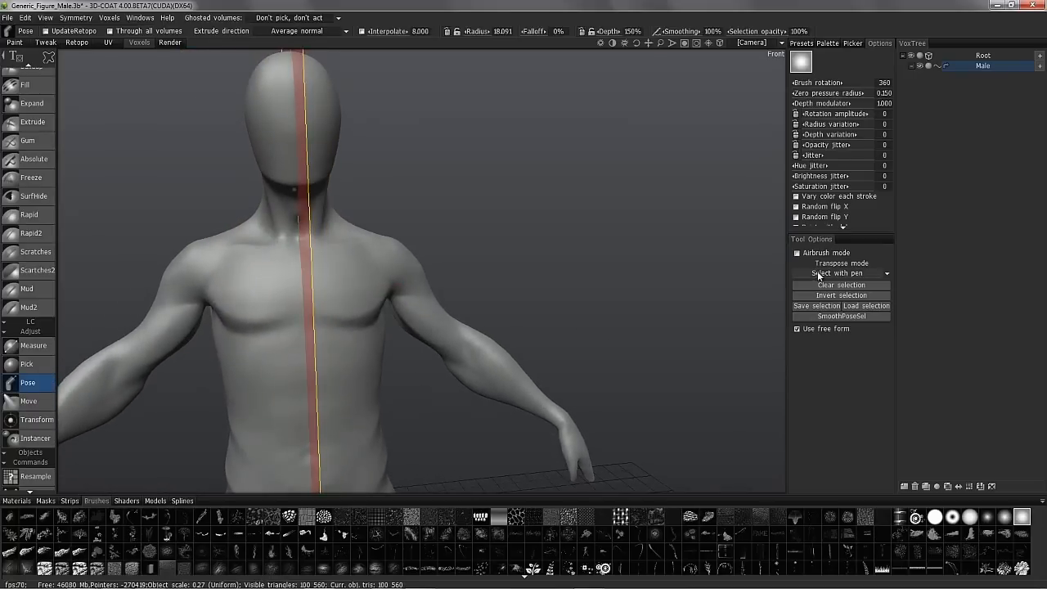
click(817, 275)
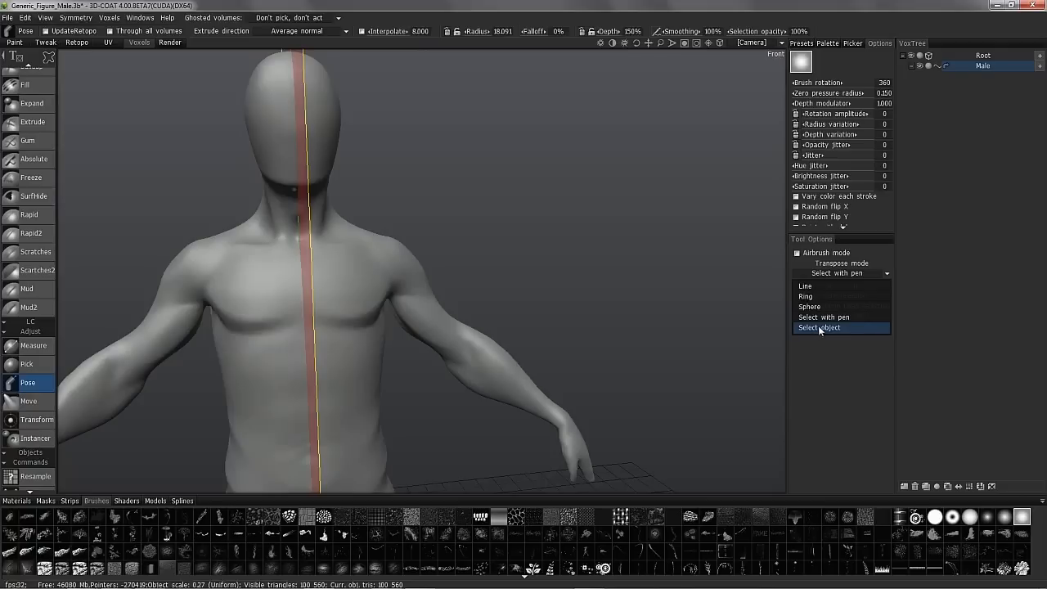
mouse_move(47, 55)
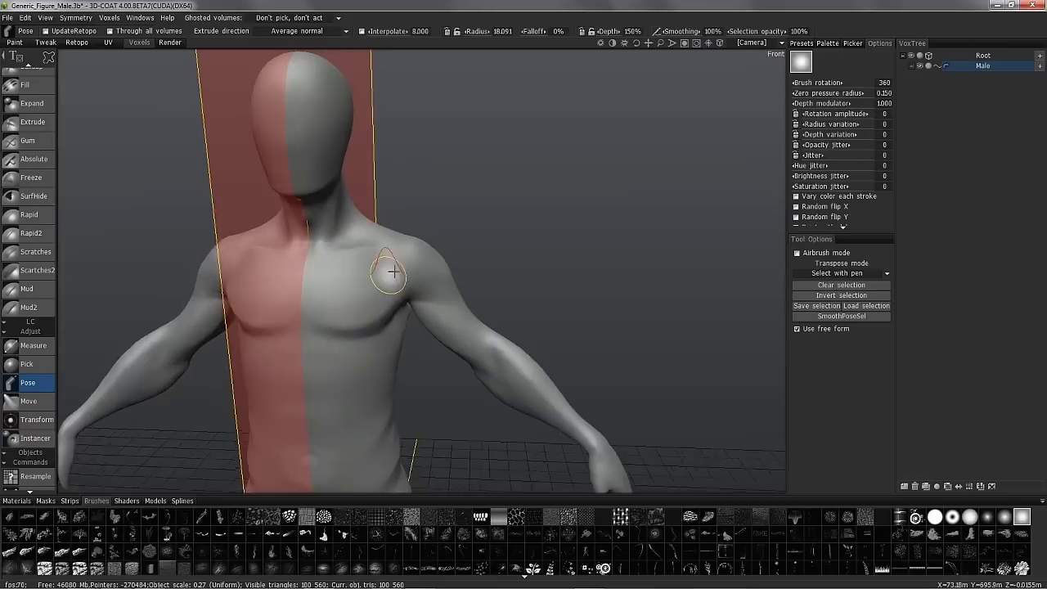
click(833, 274)
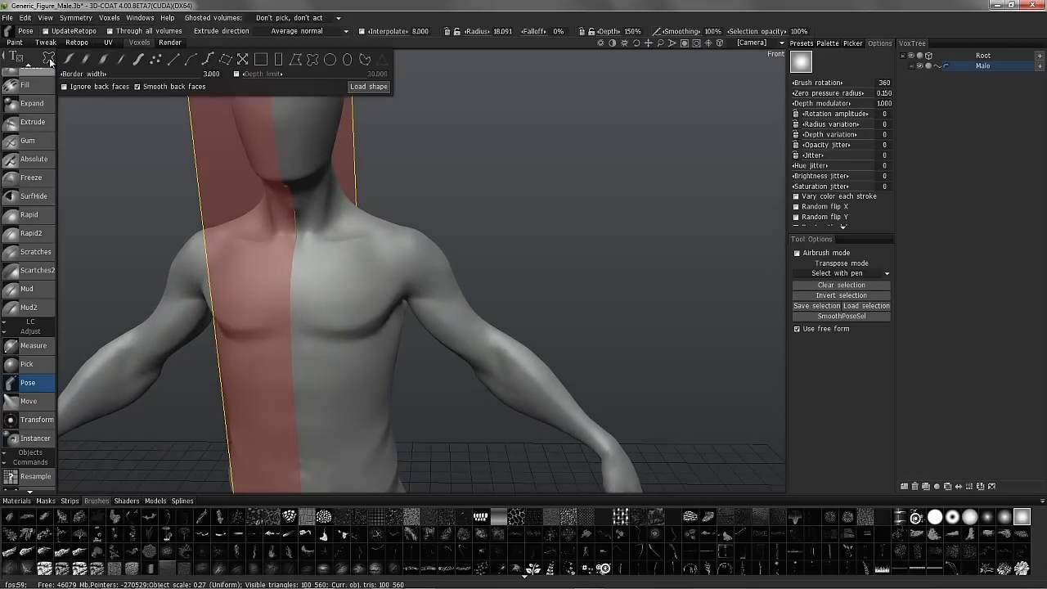
Step: Set the transpose mode to Line, choose a freehand pen stroke mode, and define a free-form pose selection over the figure
click(810, 273)
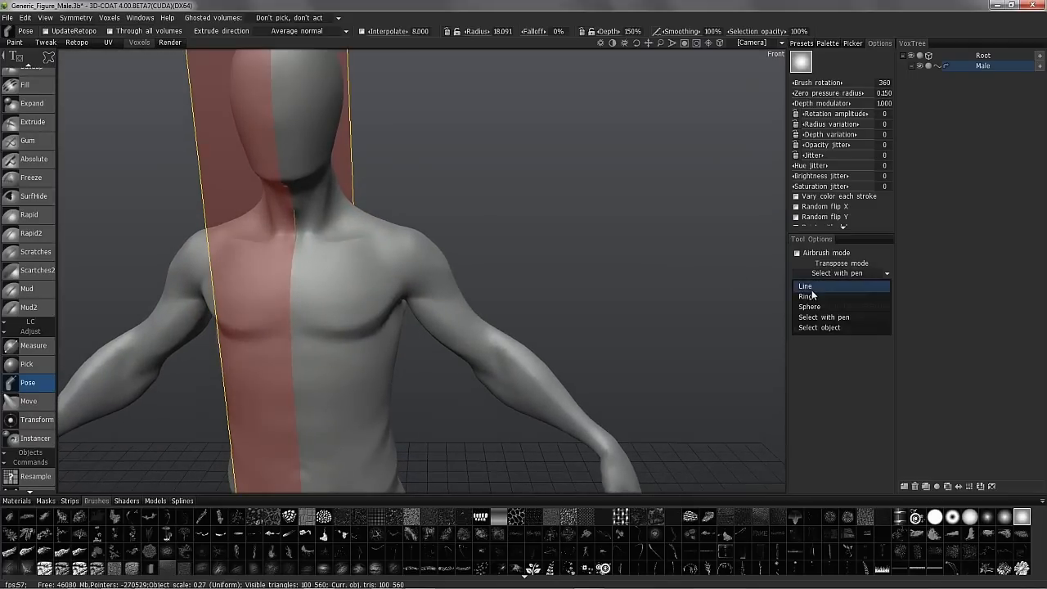
click(809, 286)
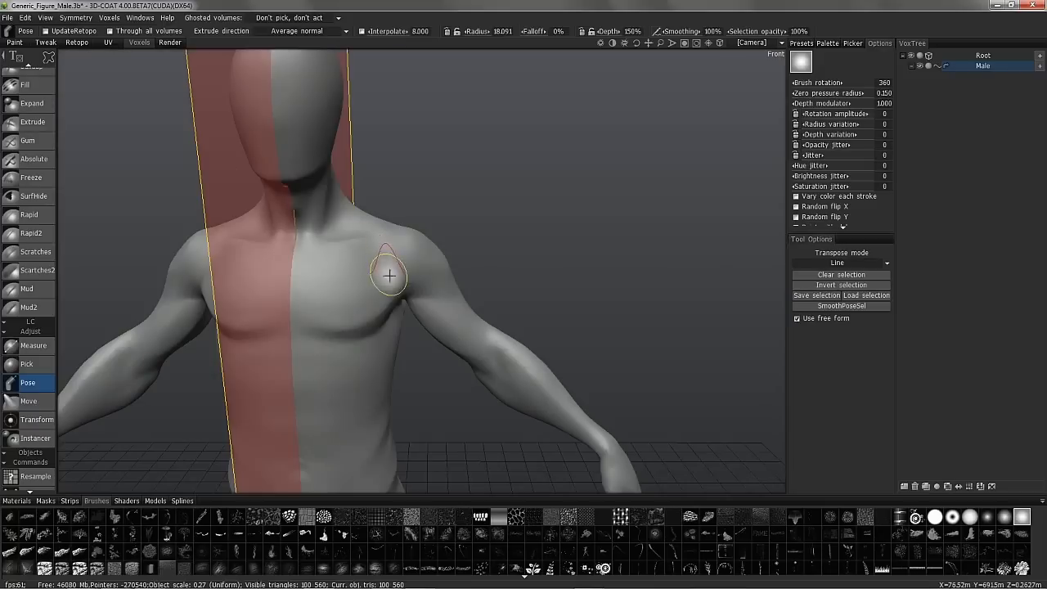
mouse_move(347, 275)
mouse_down()
mouse_move(414, 269)
mouse_move(493, 330)
mouse_move(418, 294)
mouse_up()
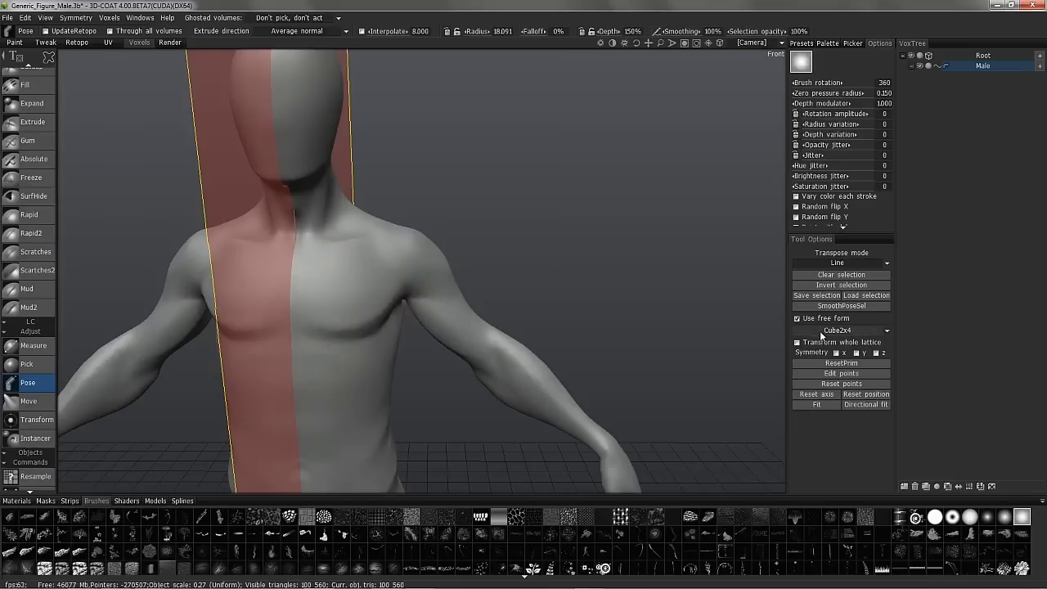
click(67, 63)
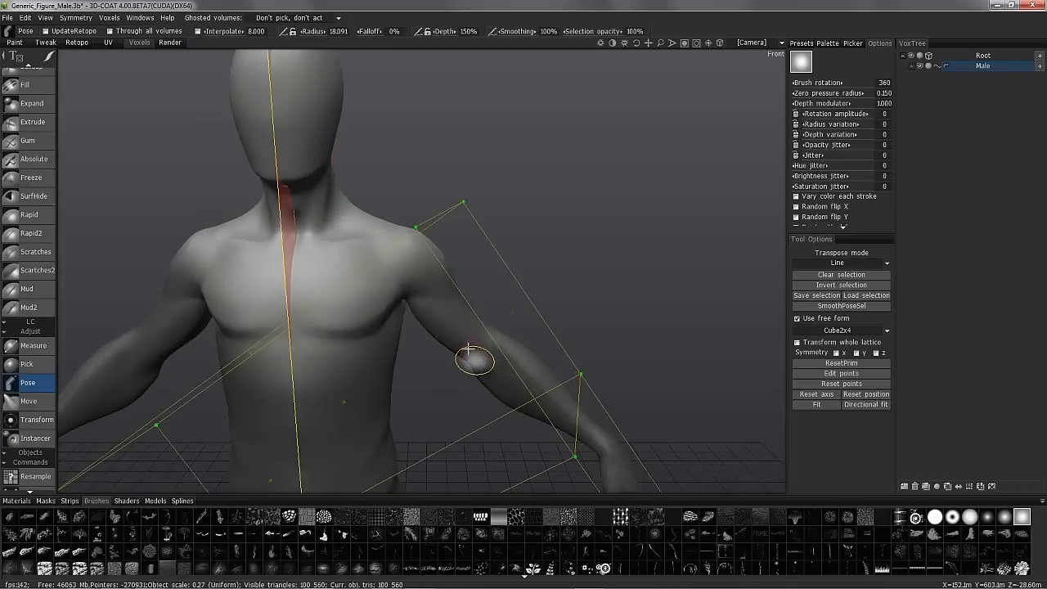
Step: Turn off the free-form lattice for the Pose tool and clear the current pose selection
scroll(459, 311, down, 3)
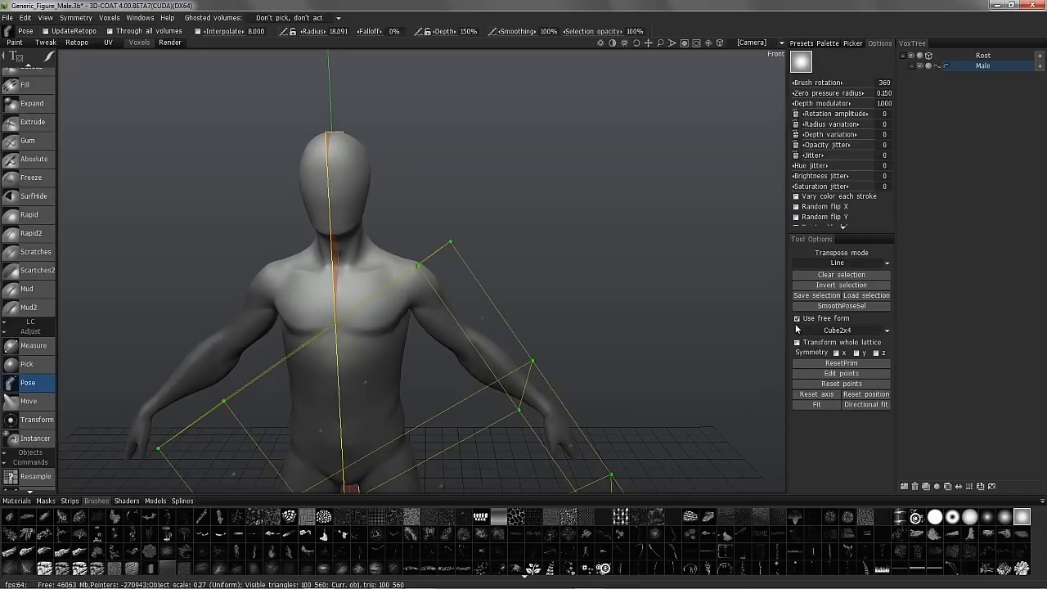
click(797, 318)
scroll(449, 303, up, 3)
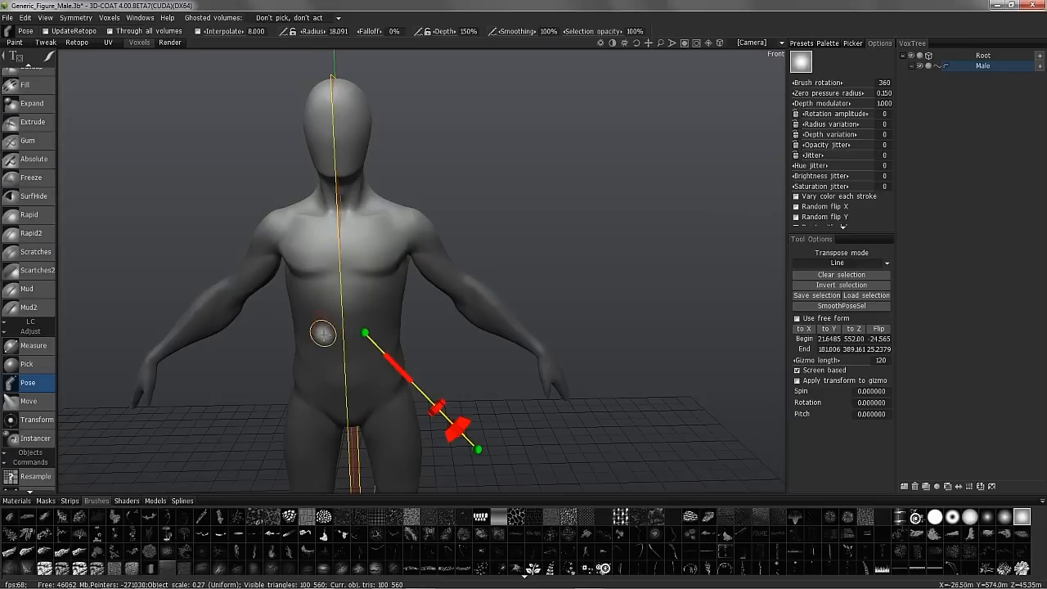
right_drag(329, 314, 363, 293)
alt+drag(363, 293, 402, 237)
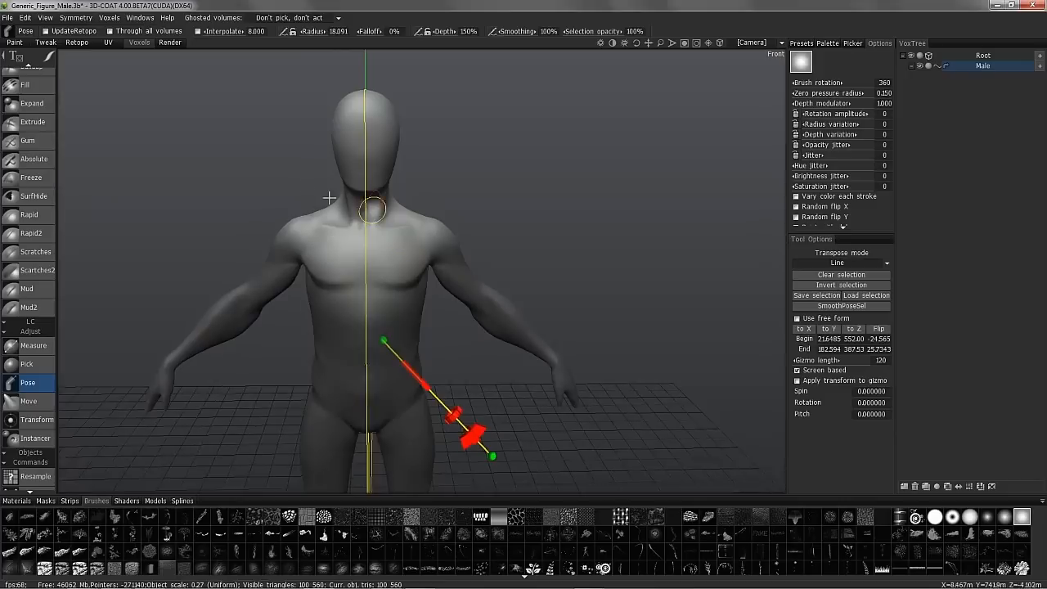
click(829, 261)
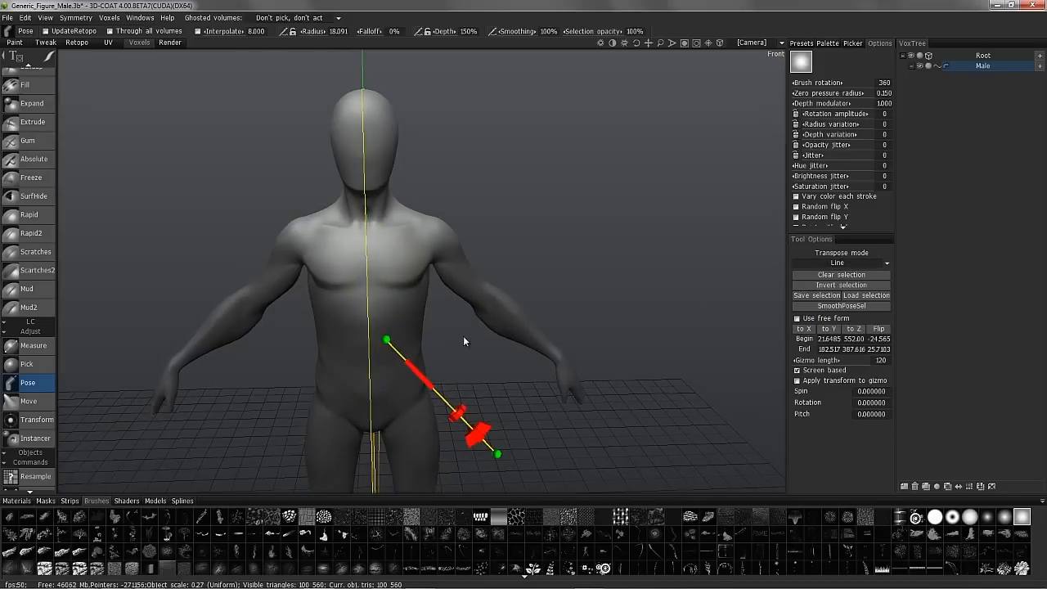
click(814, 285)
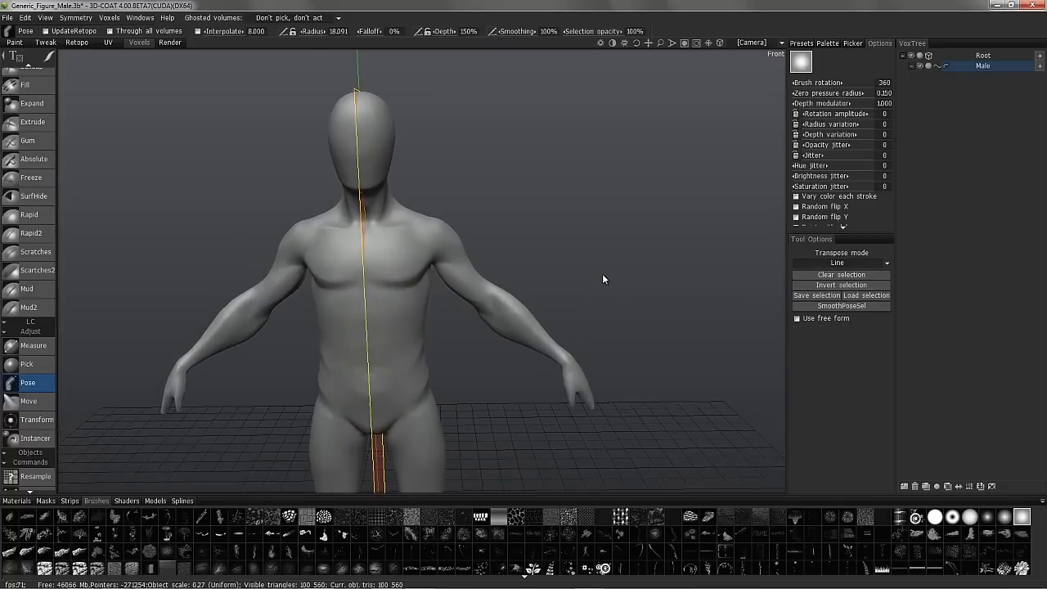
drag(600, 273, 281, 191)
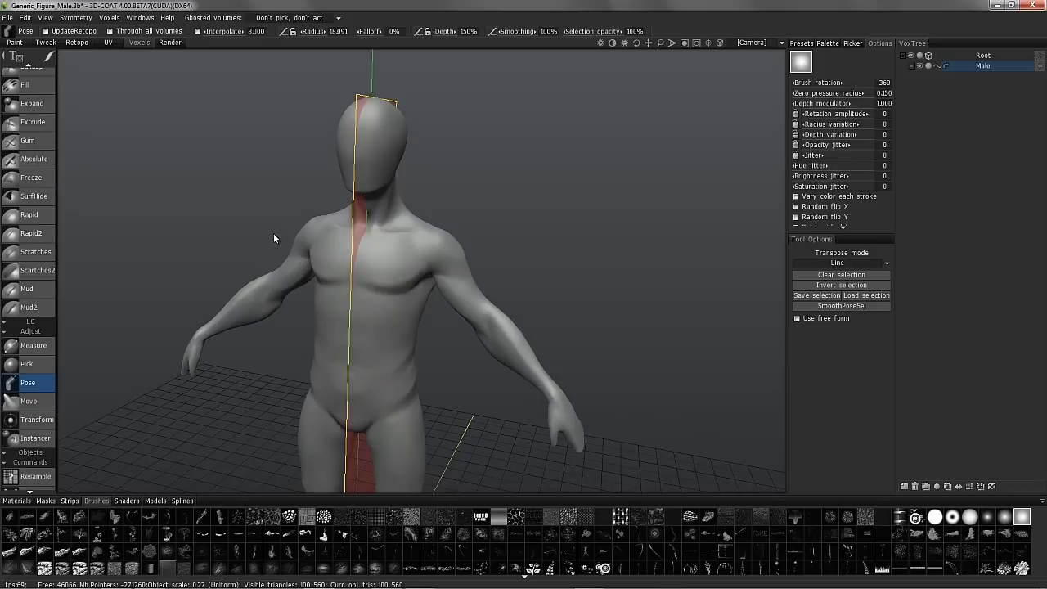
Step: Disable the mirror symmetry plane and return to a front view of the figure
key(s)
click(75, 19)
key(s)
click(296, 184)
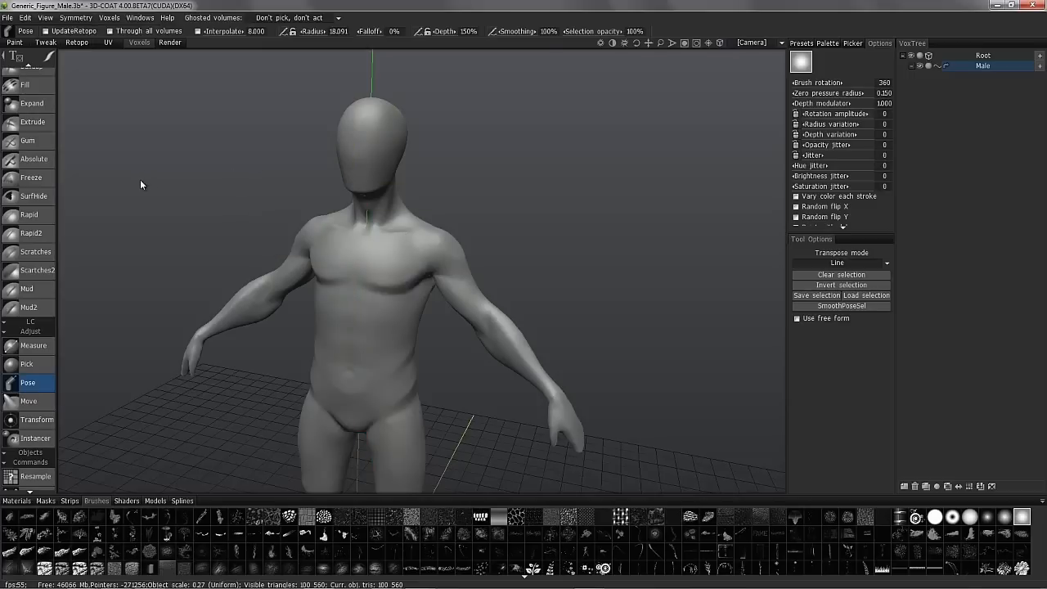
key(2)
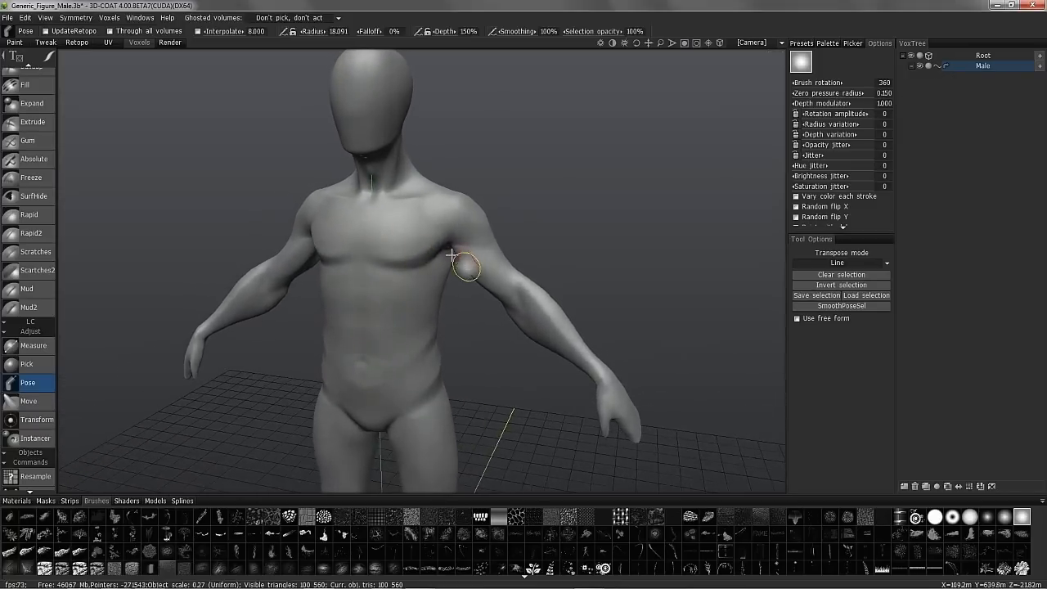
Step: Set the transpose mode to Select with pen and paint a small pose selection on the figure's shoulder
click(834, 263)
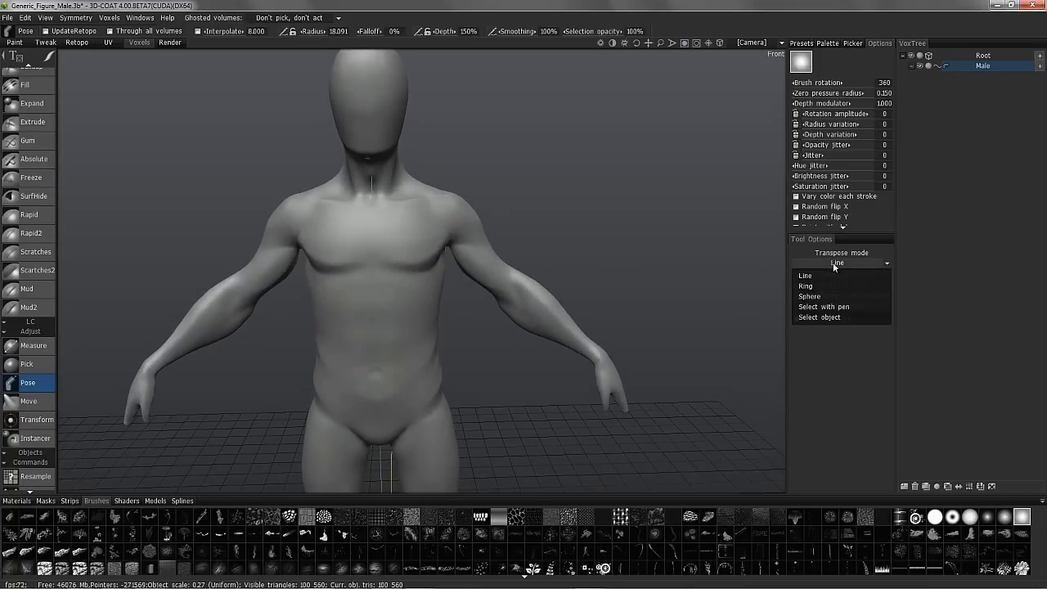
click(818, 308)
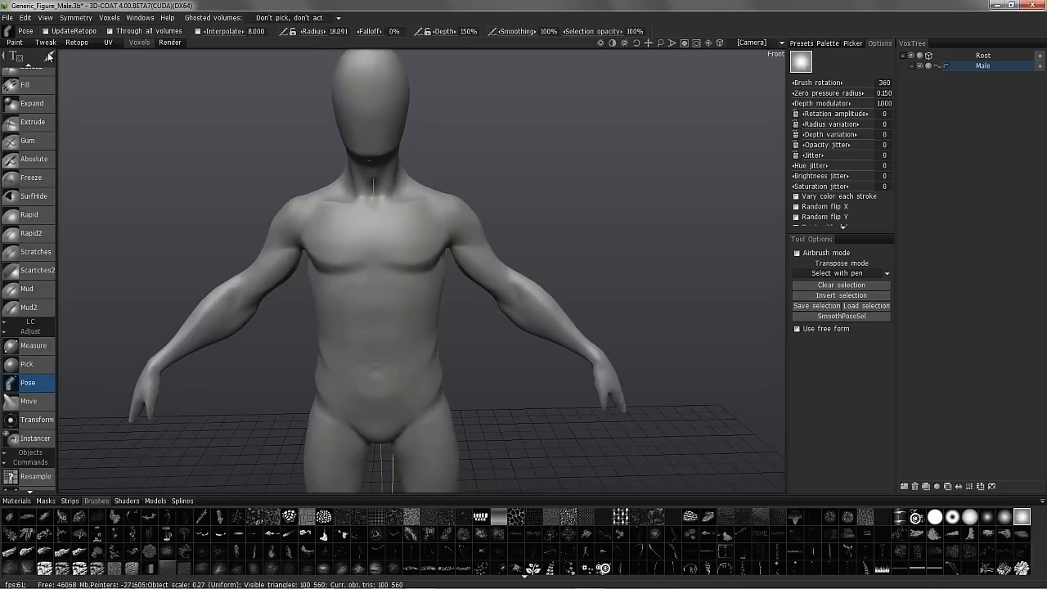
alt+drag(448, 238, 463, 229)
mouse_move(463, 229)
mouse_down()
mouse_move(478, 218)
mouse_move(494, 263)
mouse_up()
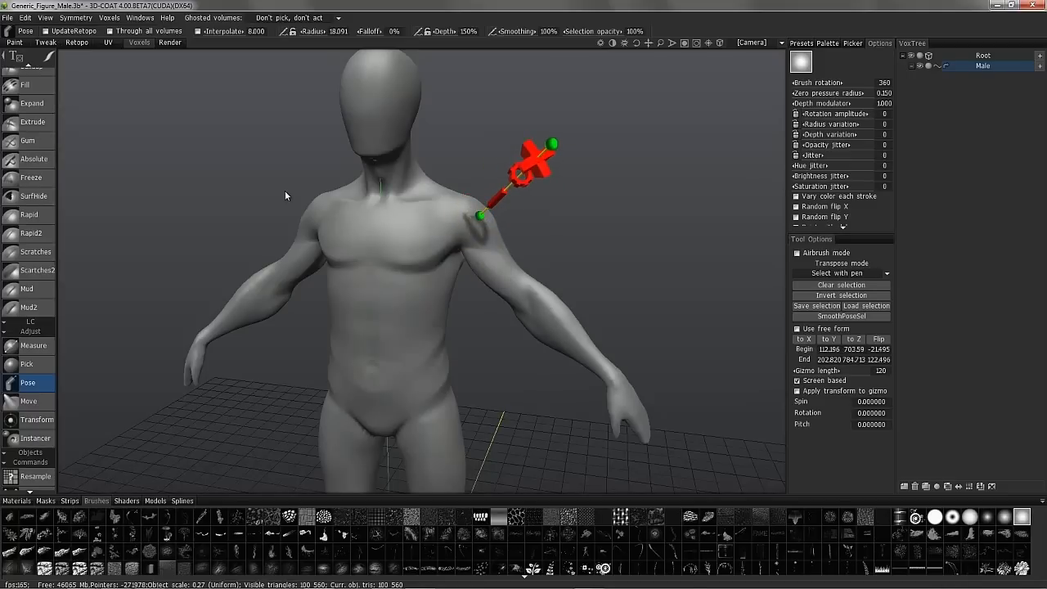
Step: Switch the pose selection's stroke mode from brush painting to the closed freeform outline
click(49, 58)
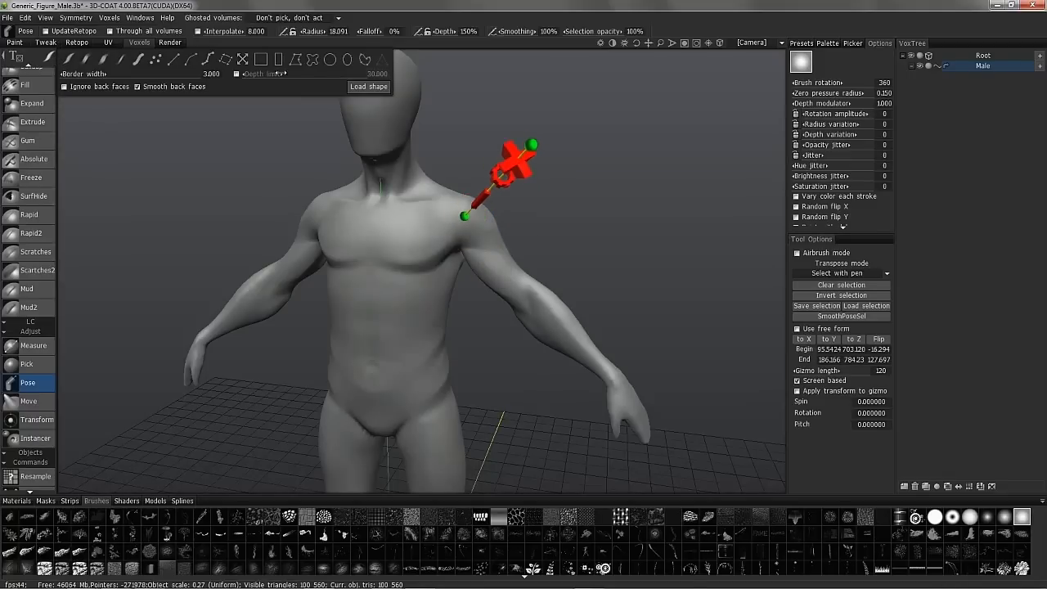
click(312, 62)
key(KP_2)
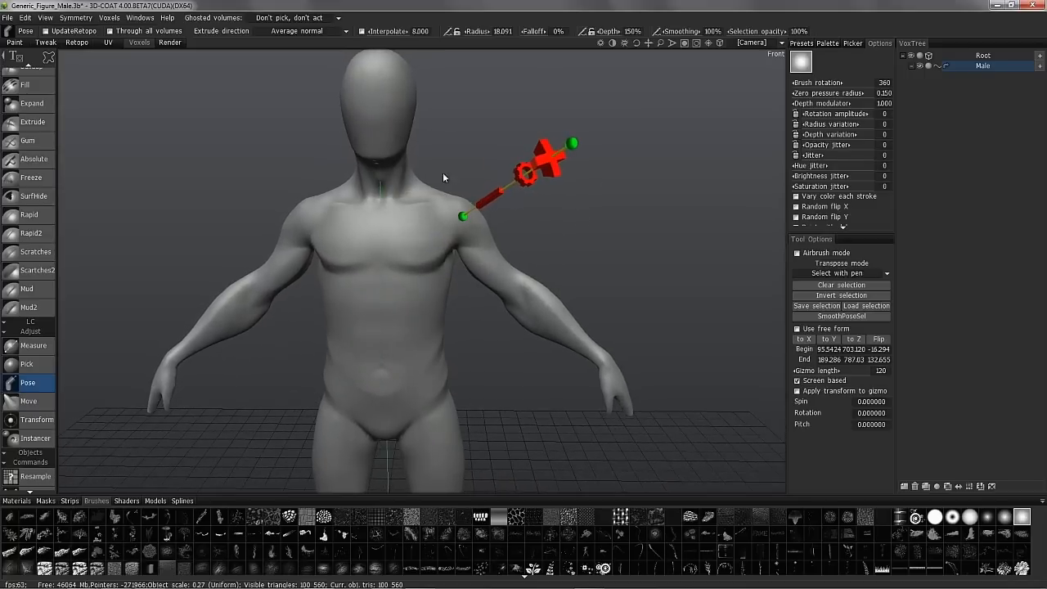
click(47, 59)
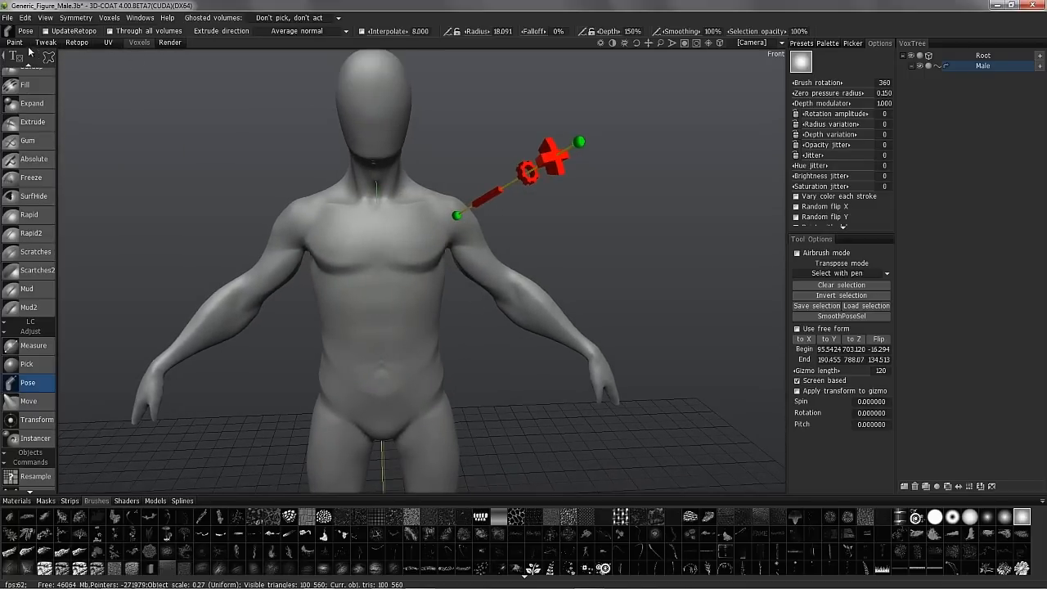
mouse_move(50, 63)
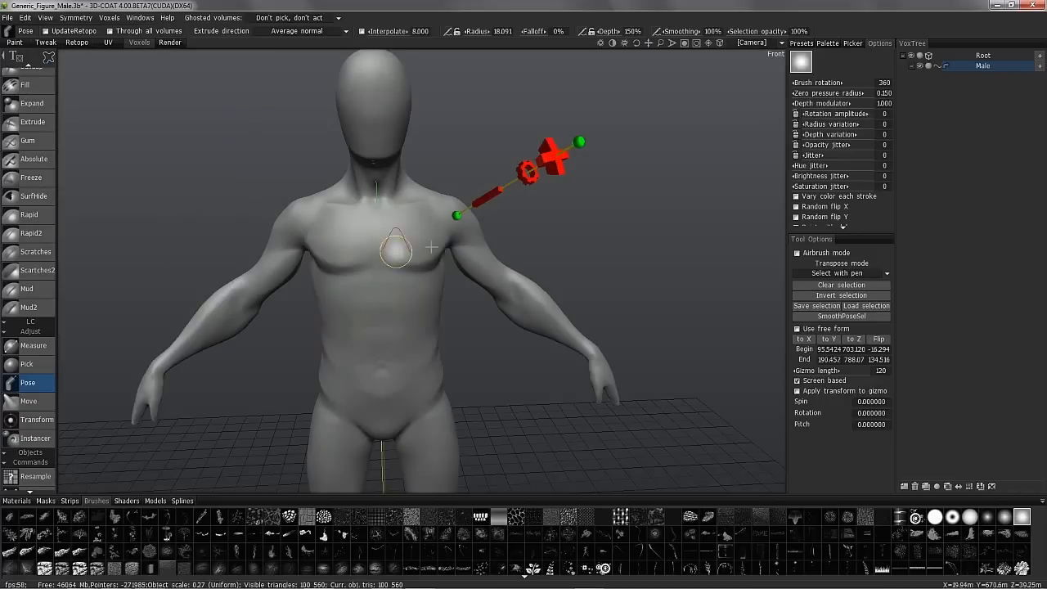
Step: Outline one whole arm from the shoulder to the hand with the closed freeform shape to select it for posing
right_drag(445, 126, 446, 221)
drag(440, 232, 438, 255)
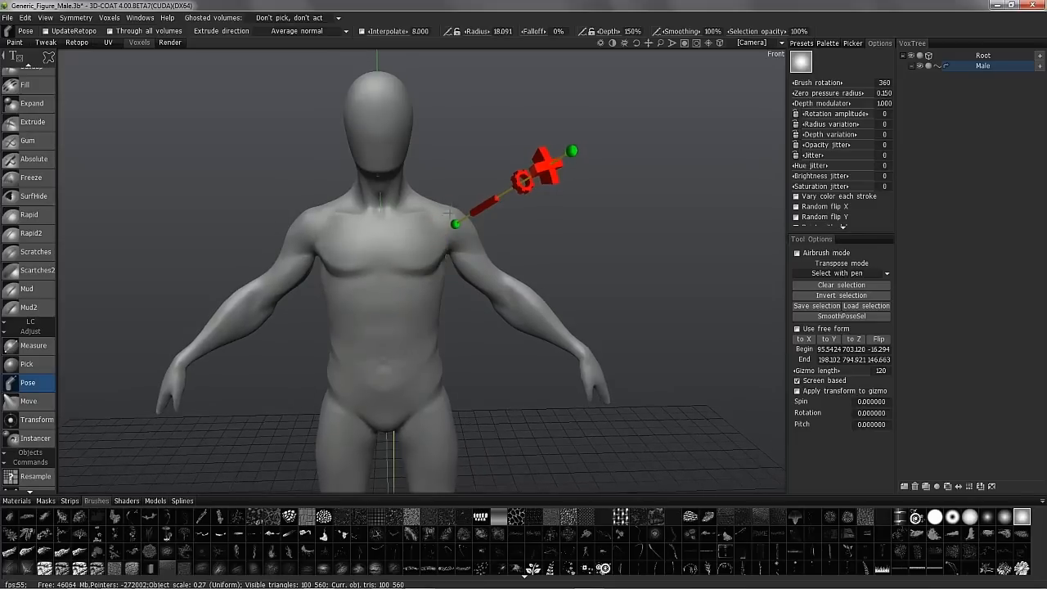
mouse_move(538, 325)
alt+mouse_down()
mouse_move(398, 167)
mouse_move(442, 152)
alt+mouse_up()
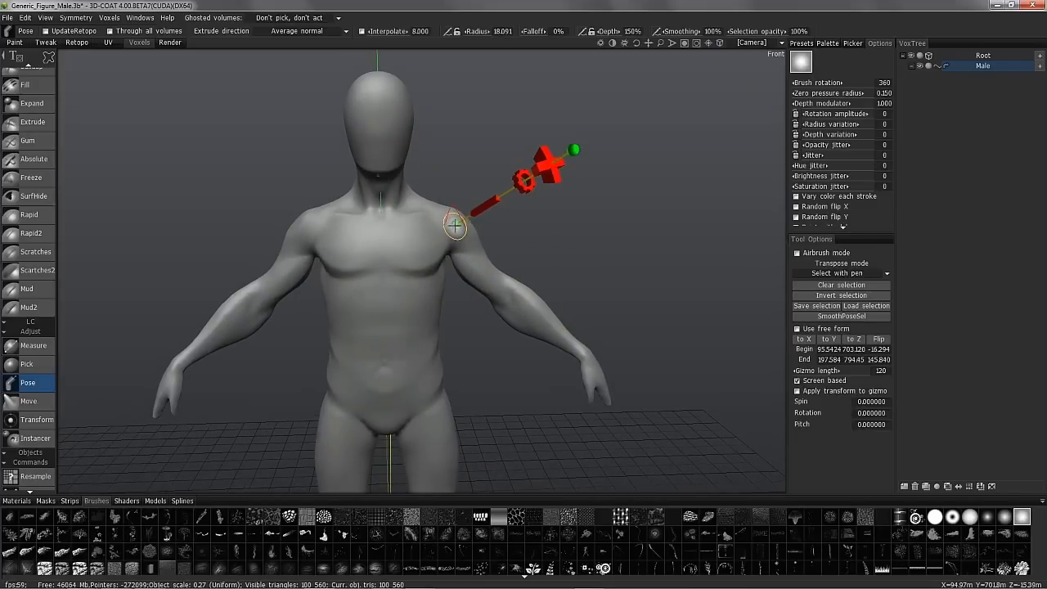
drag(456, 225, 667, 145)
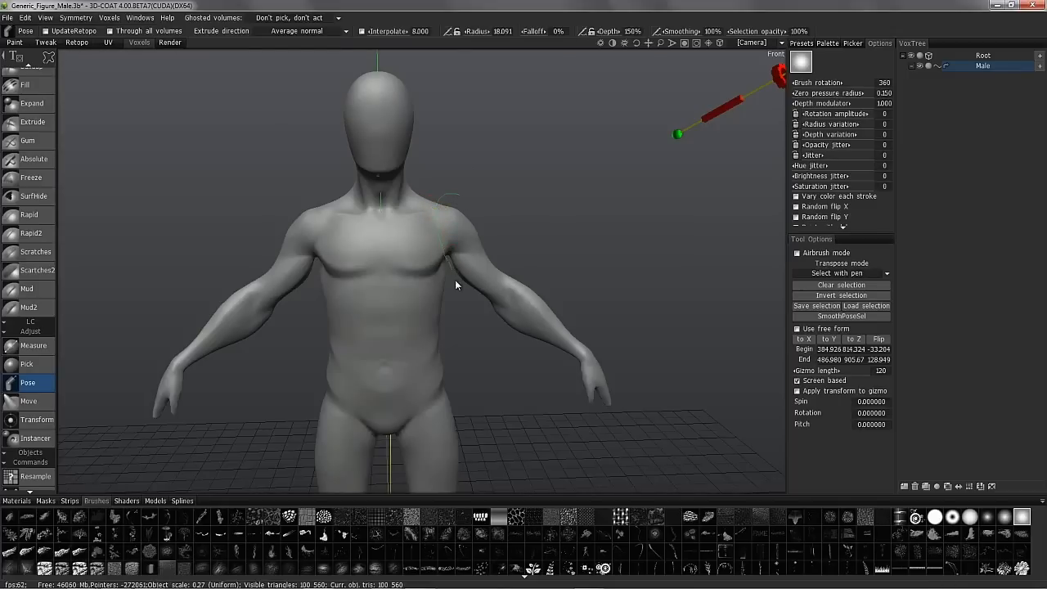
drag(451, 200, 449, 202)
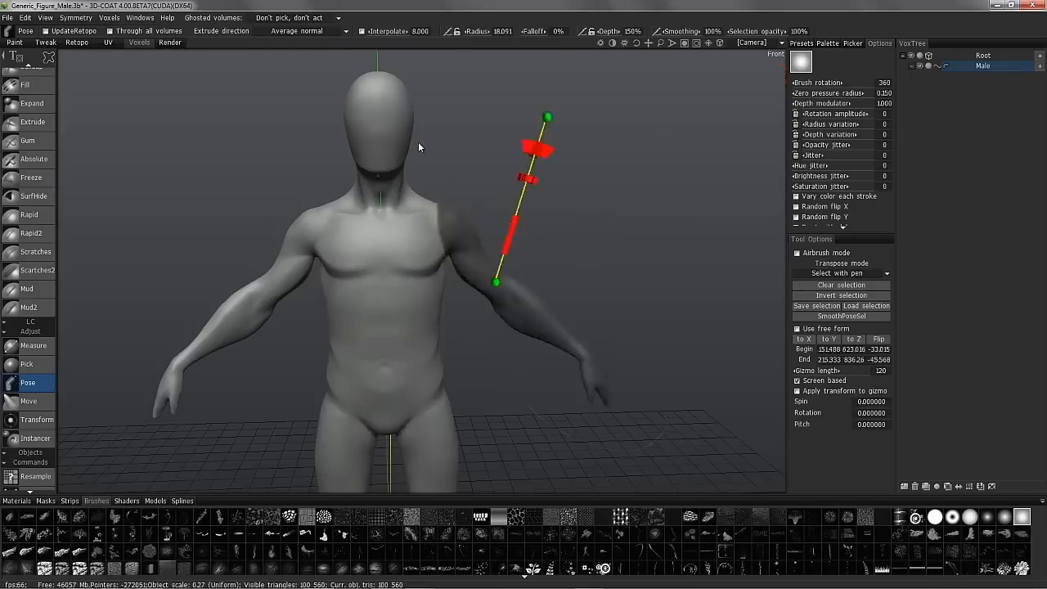
Step: Smooth the arm's pose selection with SmoothPoseSel, inspect it from another angle, and clear the selection
click(838, 317)
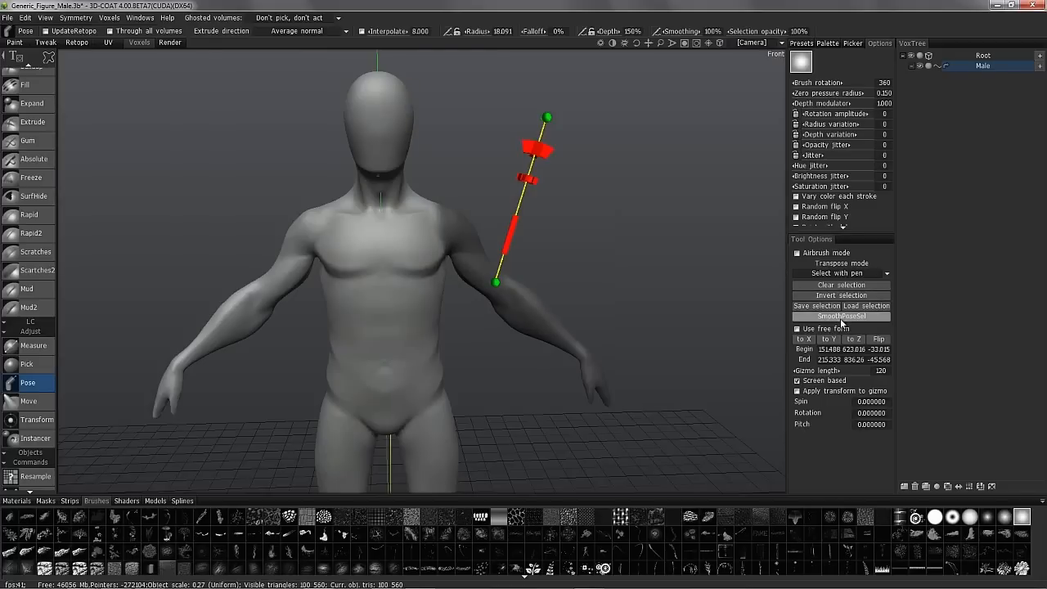
drag(291, 219, 259, 221)
drag(271, 228, 231, 186)
click(825, 287)
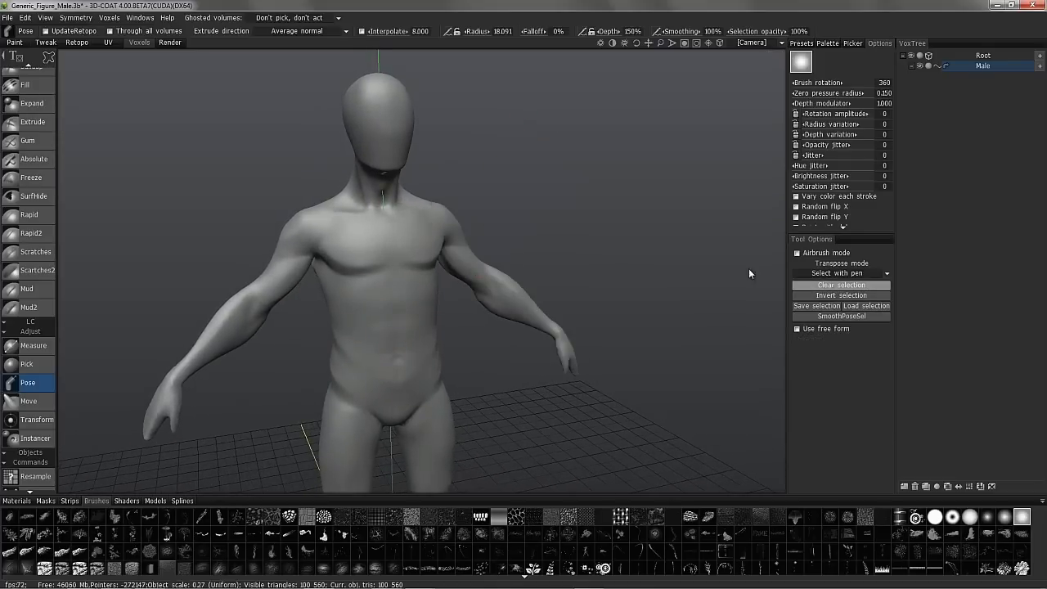
key(KP_2)
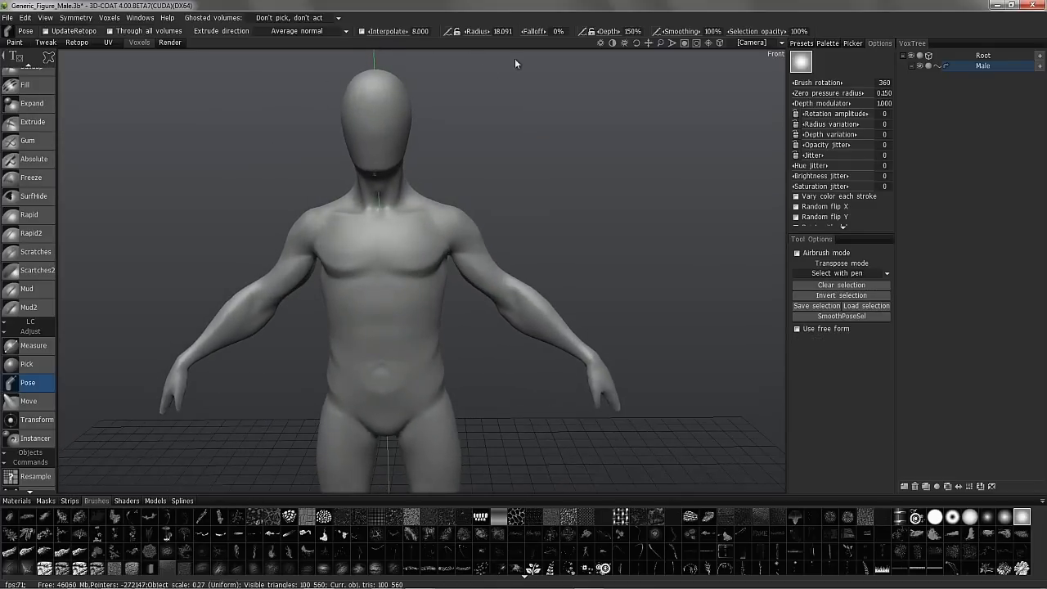
Step: Set the brush falloff to 87% and bring up the border width setting of the selection shape
drag(541, 33, 557, 35)
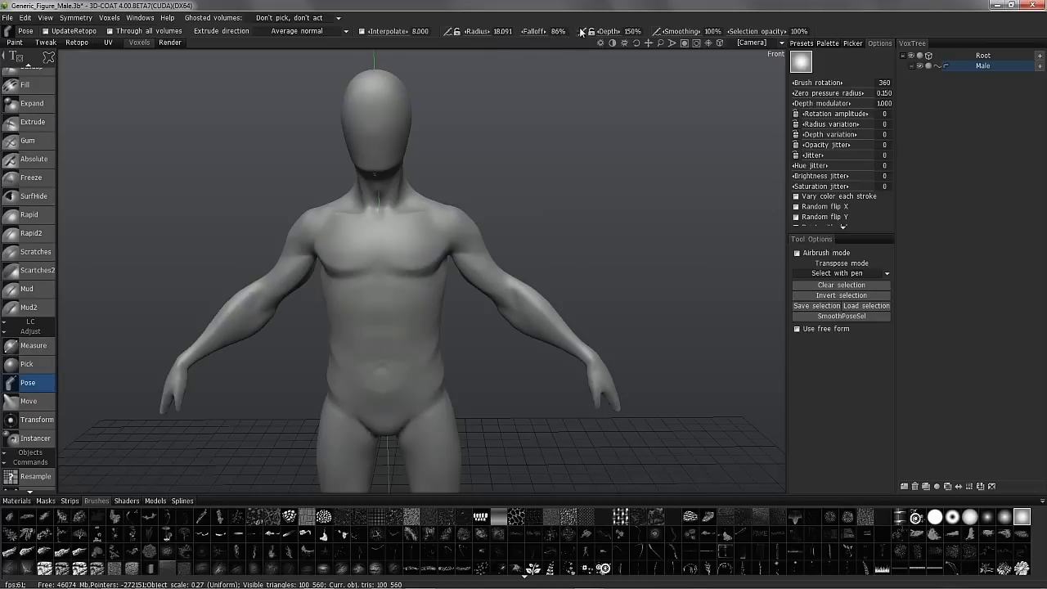
click(48, 57)
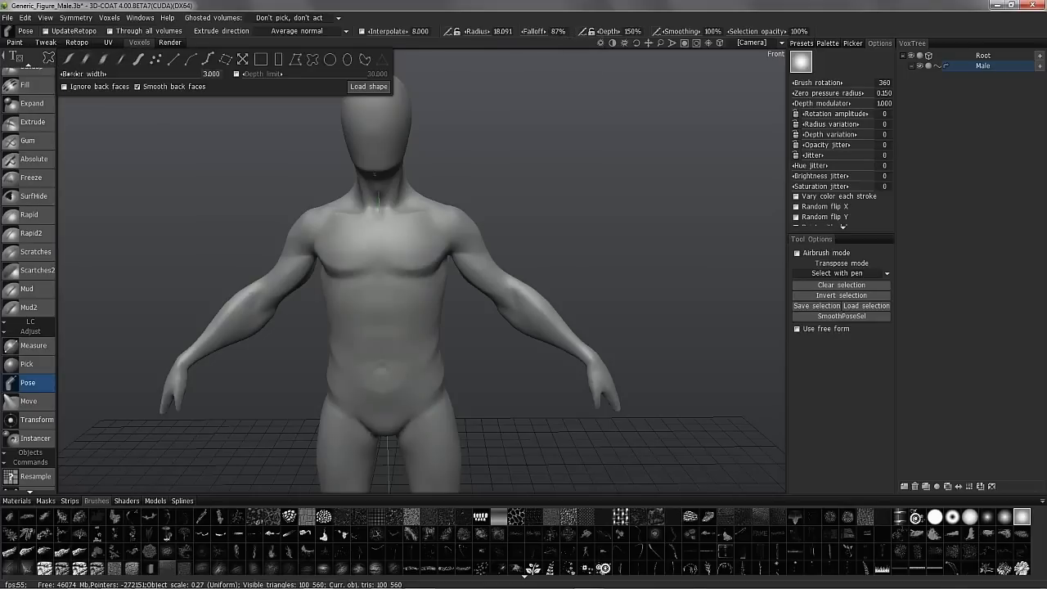
drag(81, 74, 86, 74)
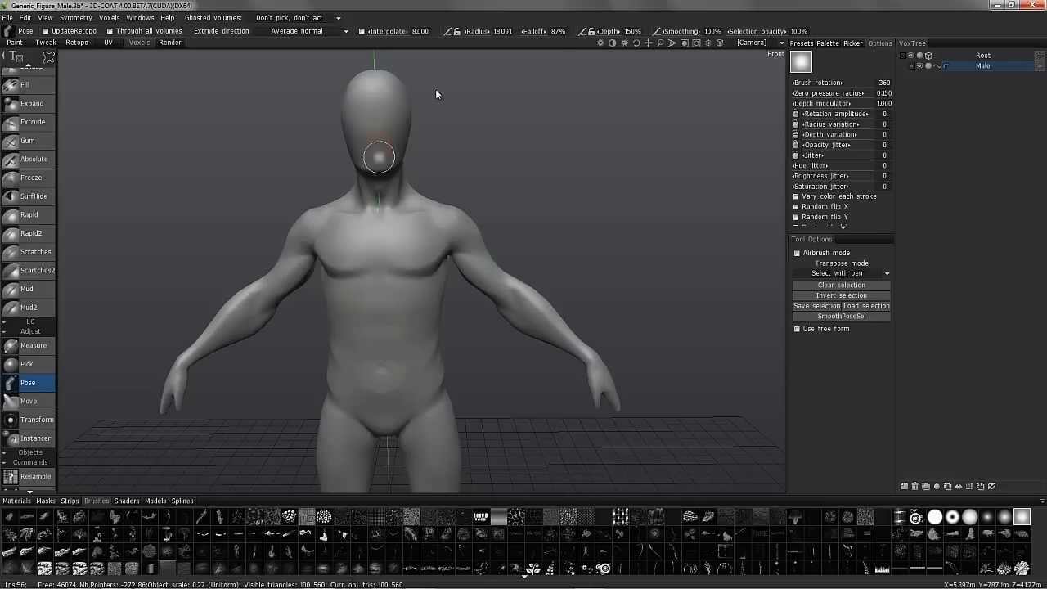
Step: Show the presets list and widen its panel until the preset names are fully readable
click(804, 43)
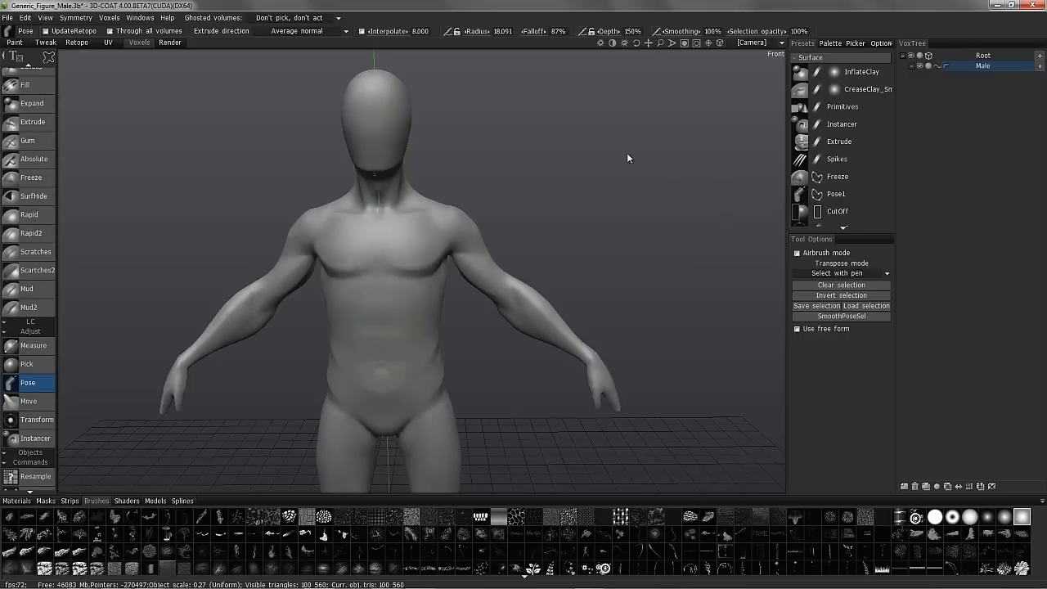
mouse_move(46, 56)
drag(786, 118, 767, 119)
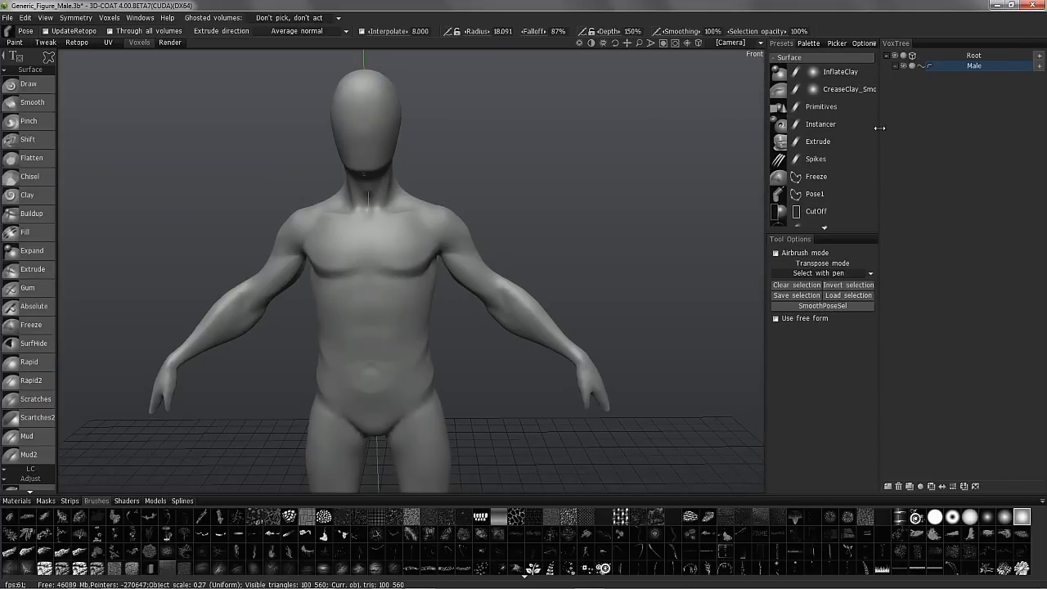
drag(878, 131, 902, 134)
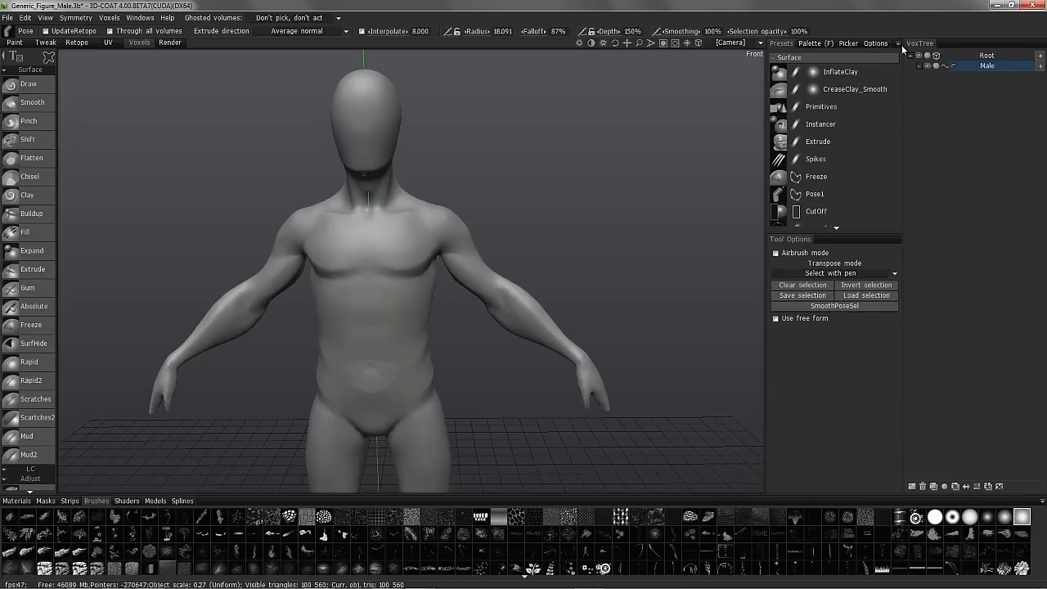
Step: Store the current Pose tool setup as a new preset named Pose_Pen_Soft_01
click(898, 45)
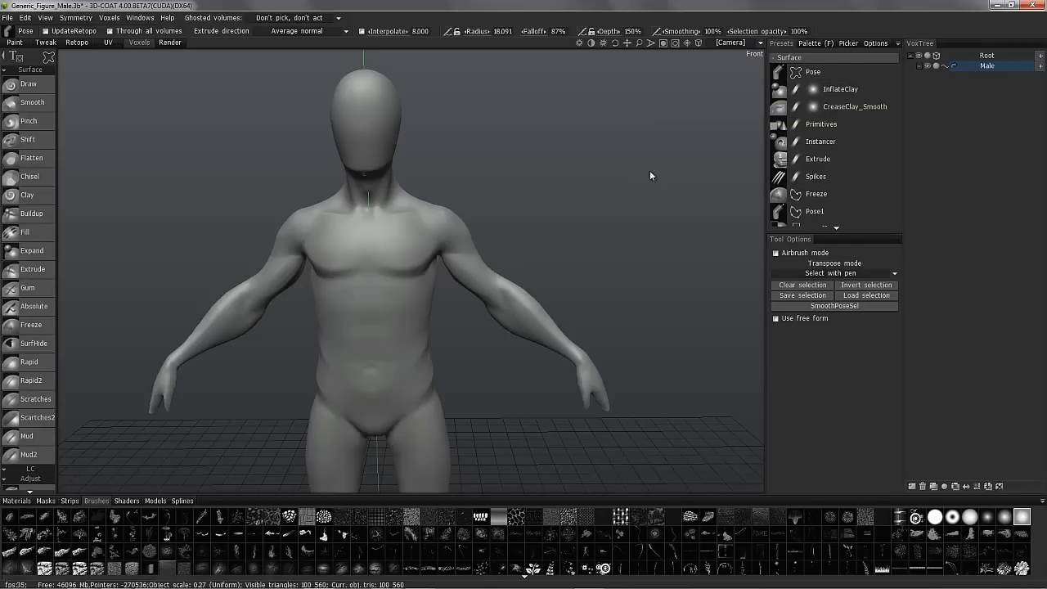
double_click(814, 72)
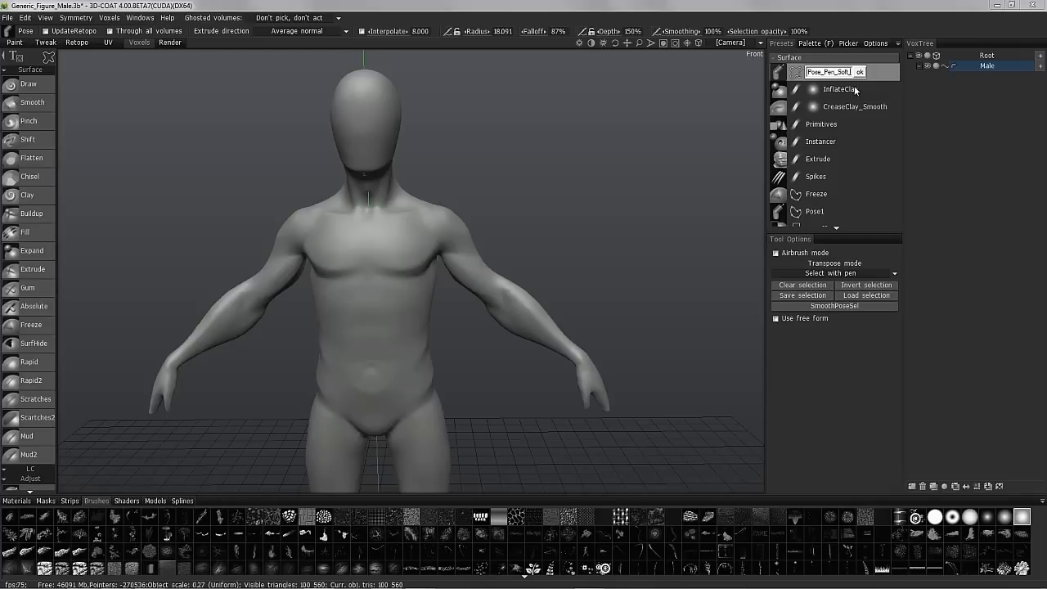
key(Return)
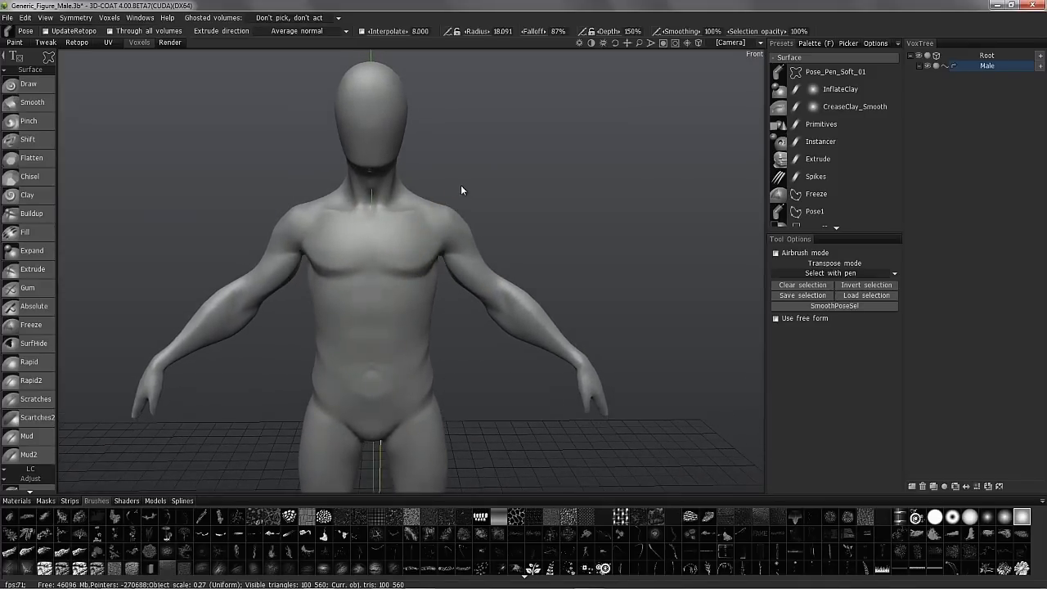
Step: Outline the figure's left arm with the soft-bordered freeform shape to select it for posing, and inspect the selection from the side
drag(433, 213, 444, 280)
drag(455, 193, 458, 190)
mouse_move(567, 176)
mouse_down()
mouse_move(538, 170)
mouse_move(576, 173)
mouse_move(559, 170)
mouse_up()
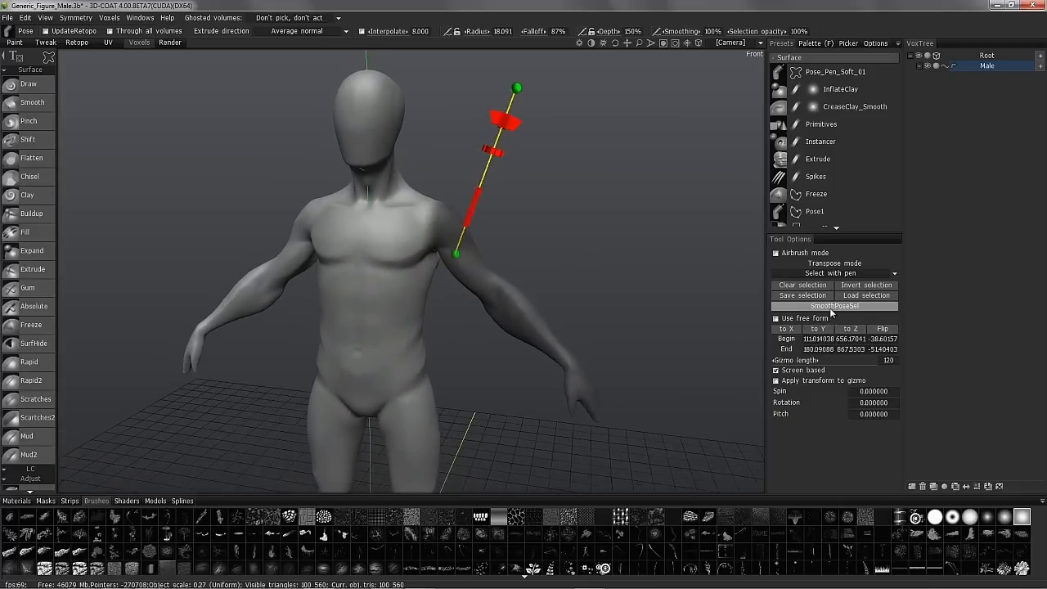
key(KP_4)
mouse_move(47, 62)
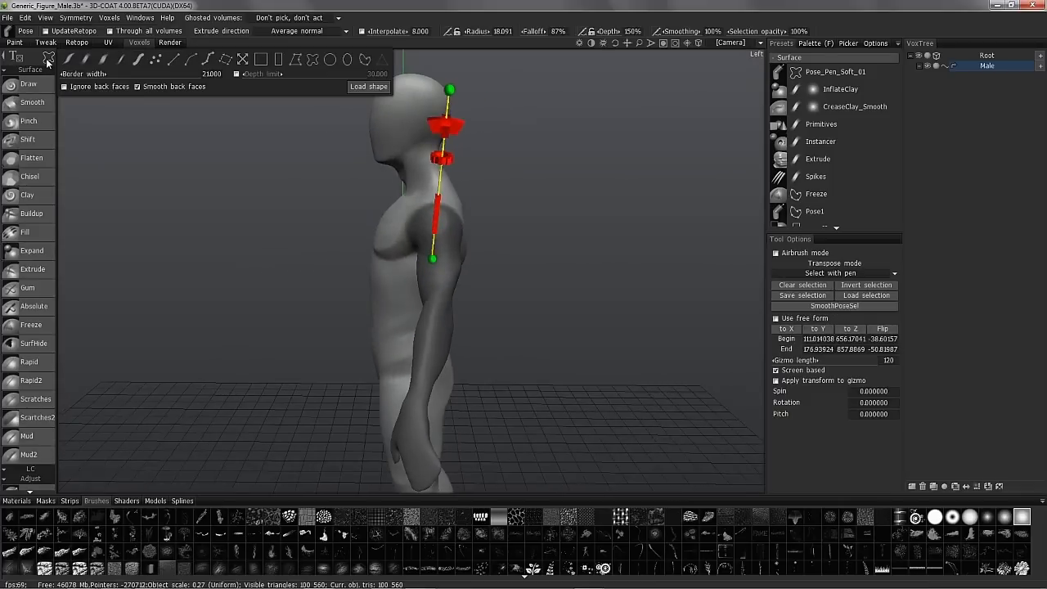
key(KP_2)
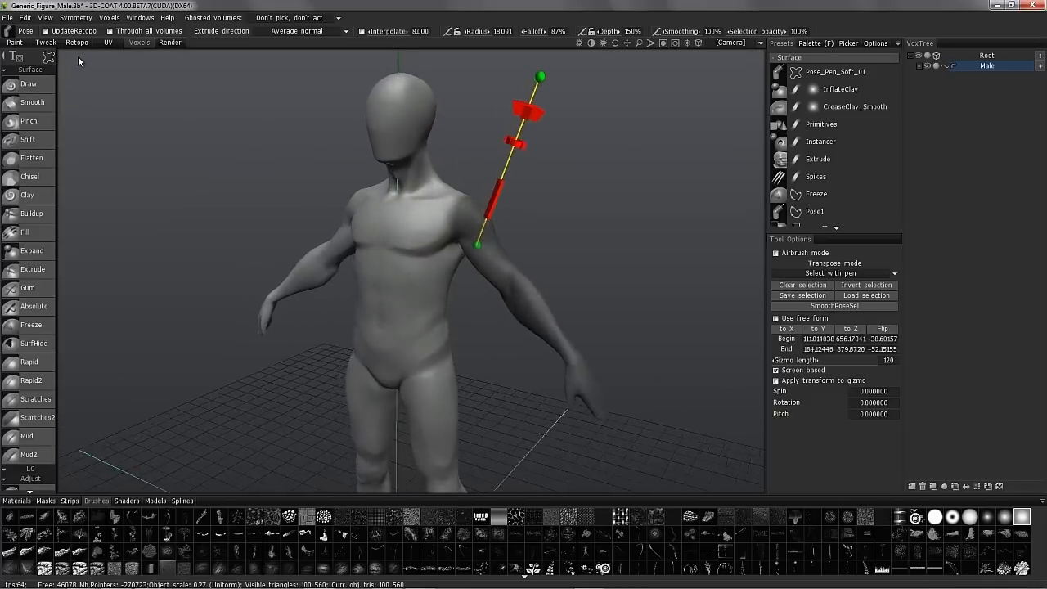
key(KP_8)
key(KP_4)
key(KP_2)
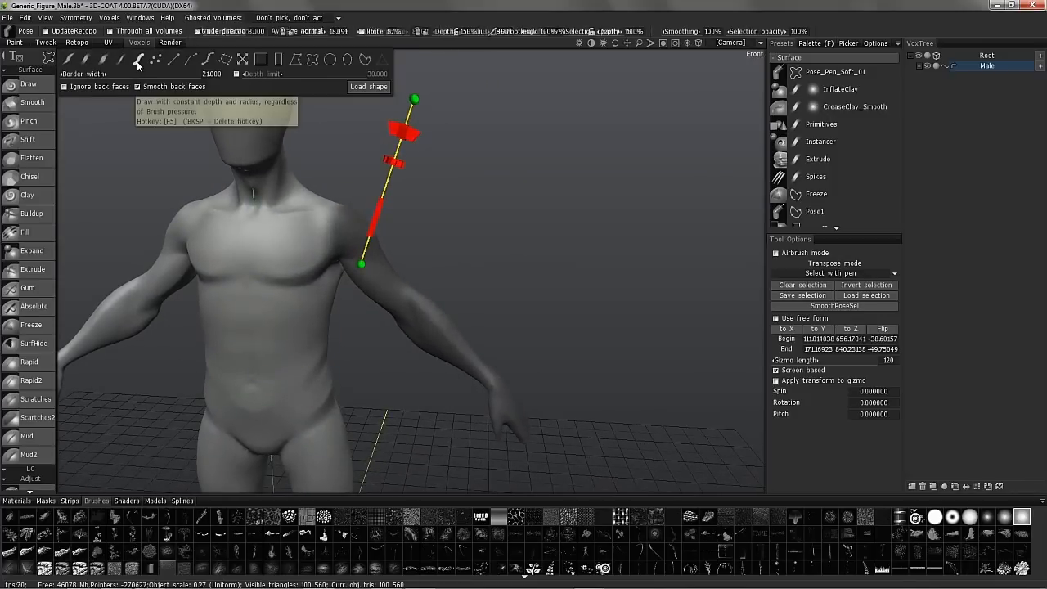
Step: Switch the pose selection to the brush stroke with constant depth and radius, and set its radius to 26.516
click(136, 61)
mouse_move(499, 245)
mouse_down()
mouse_move(539, 255)
mouse_move(516, 252)
mouse_up()
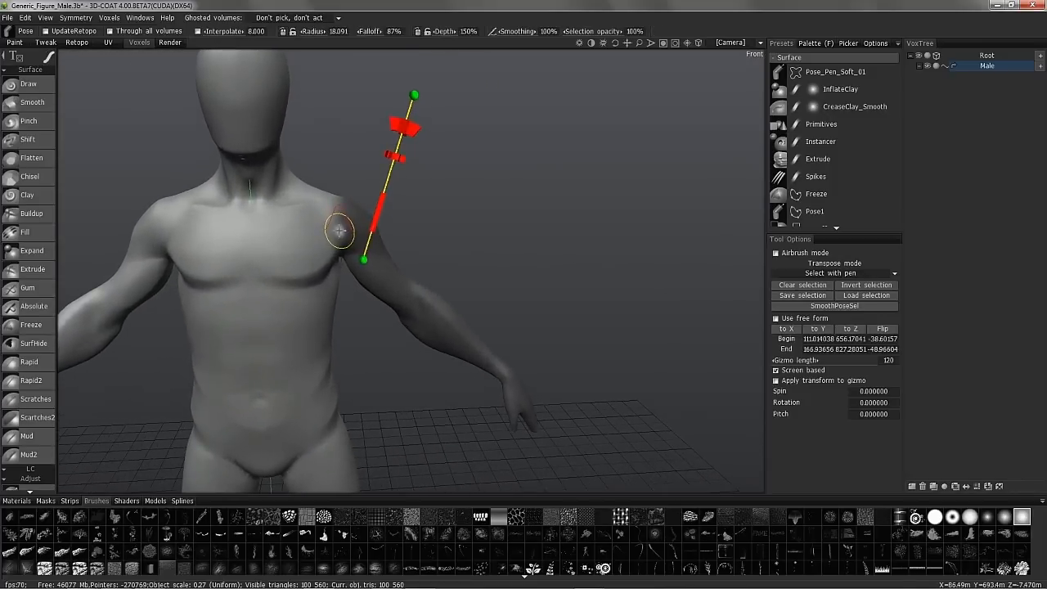
right_drag(338, 230, 360, 231)
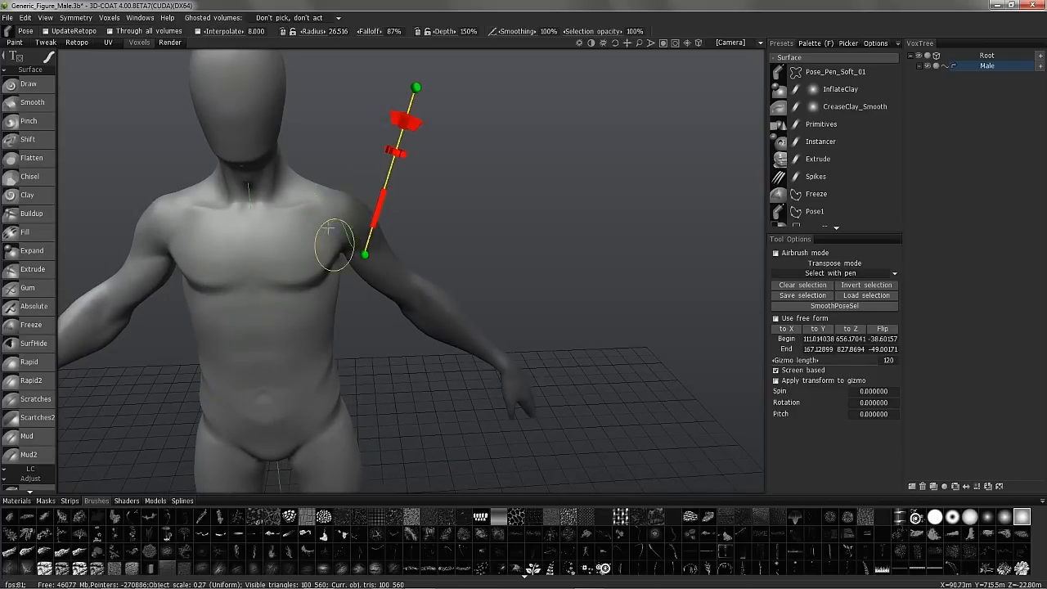
mouse_move(306, 199)
alt+mouse_down()
mouse_move(274, 248)
mouse_move(299, 315)
alt+mouse_up()
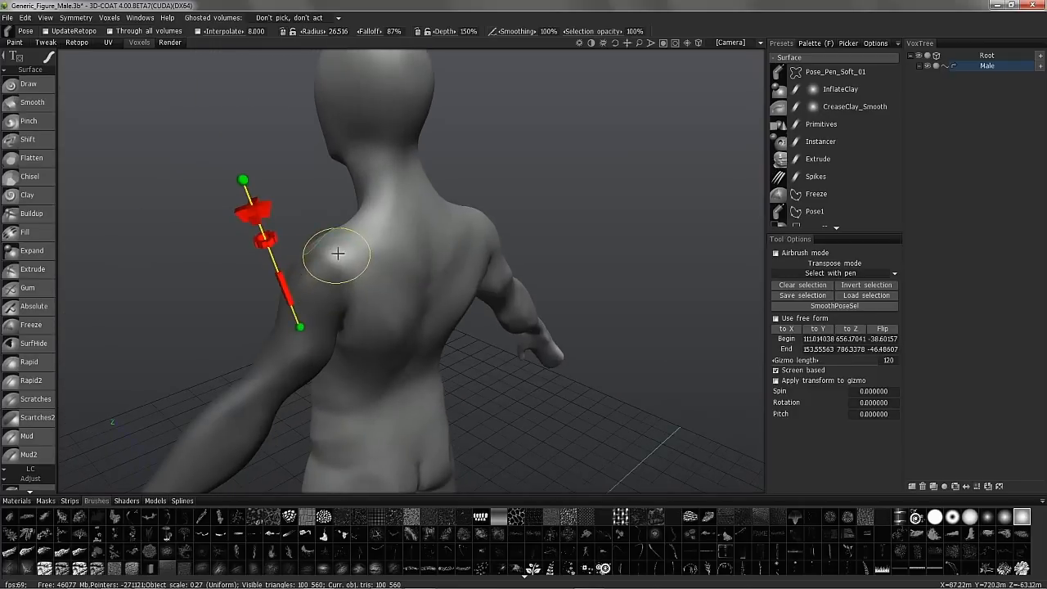
mouse_move(367, 280)
alt+mouse_down()
mouse_move(345, 360)
mouse_move(363, 397)
mouse_move(369, 355)
alt+mouse_up()
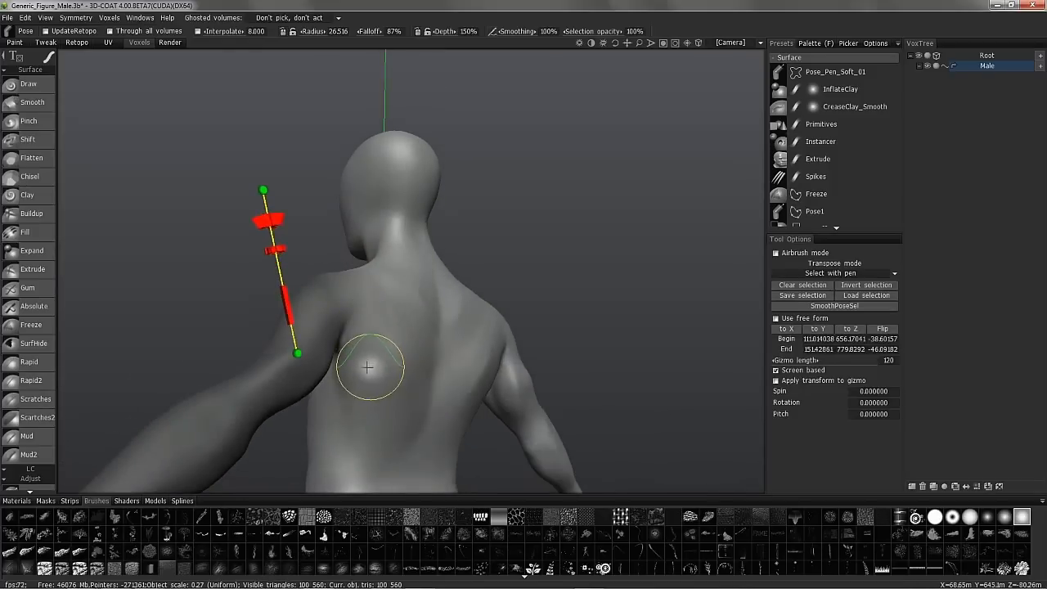
Step: Touch up the arm's pose selection around the back of the shoulder with a brush radius of 15.016
mouse_move(368, 265)
alt+mouse_down()
mouse_move(229, 243)
mouse_move(351, 308)
mouse_move(335, 276)
mouse_move(339, 234)
mouse_move(346, 286)
mouse_move(311, 338)
mouse_move(363, 363)
mouse_move(347, 409)
mouse_move(365, 393)
alt+mouse_up()
right_drag(374, 390, 358, 380)
alt+drag(345, 373, 371, 381)
alt+right_drag(371, 382, 396, 284)
mouse_move(396, 284)
alt+mouse_down()
mouse_move(477, 358)
mouse_move(435, 336)
mouse_move(416, 298)
mouse_move(423, 342)
mouse_move(416, 325)
mouse_move(437, 306)
mouse_move(456, 311)
alt+mouse_up()
mouse_move(460, 158)
alt+mouse_down()
mouse_move(474, 168)
mouse_move(467, 154)
alt+mouse_up()
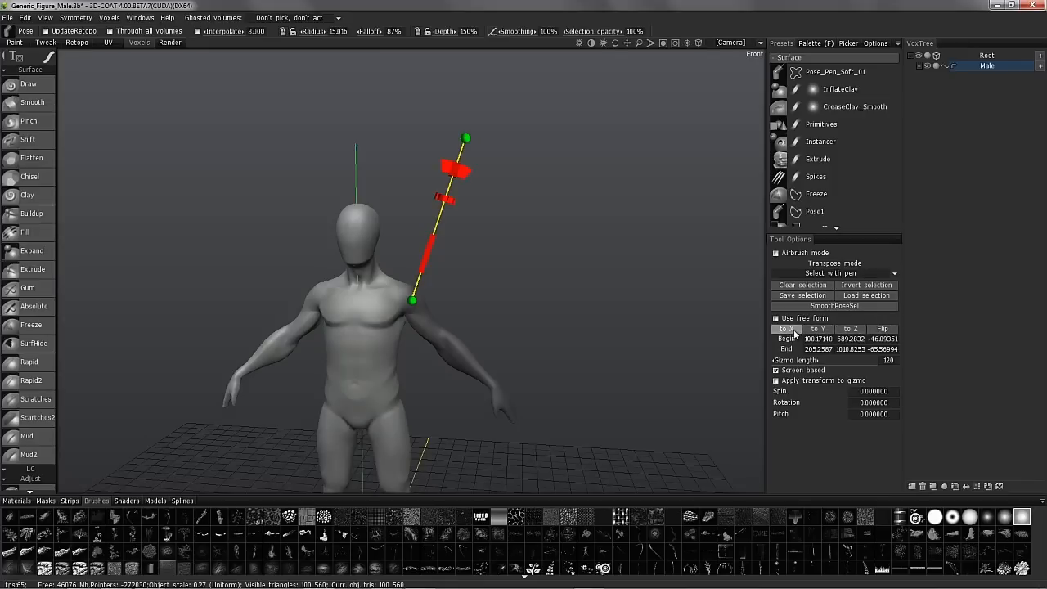
Step: Align the pose gizmo with the X, Y and Z axes in turn, finishing on X
click(787, 330)
alt+drag(495, 220, 517, 228)
click(816, 330)
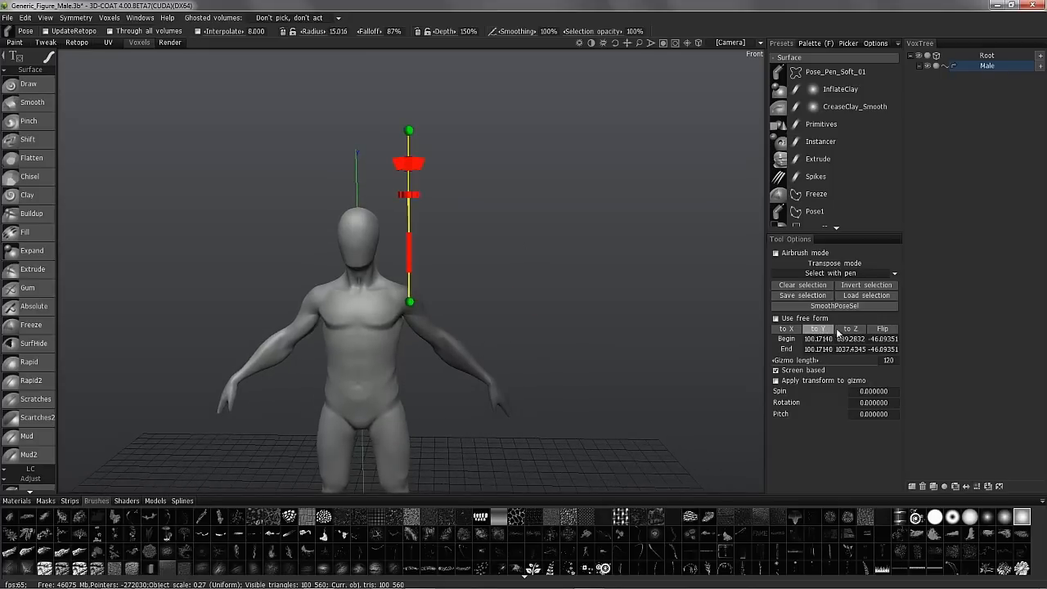
click(849, 330)
click(793, 330)
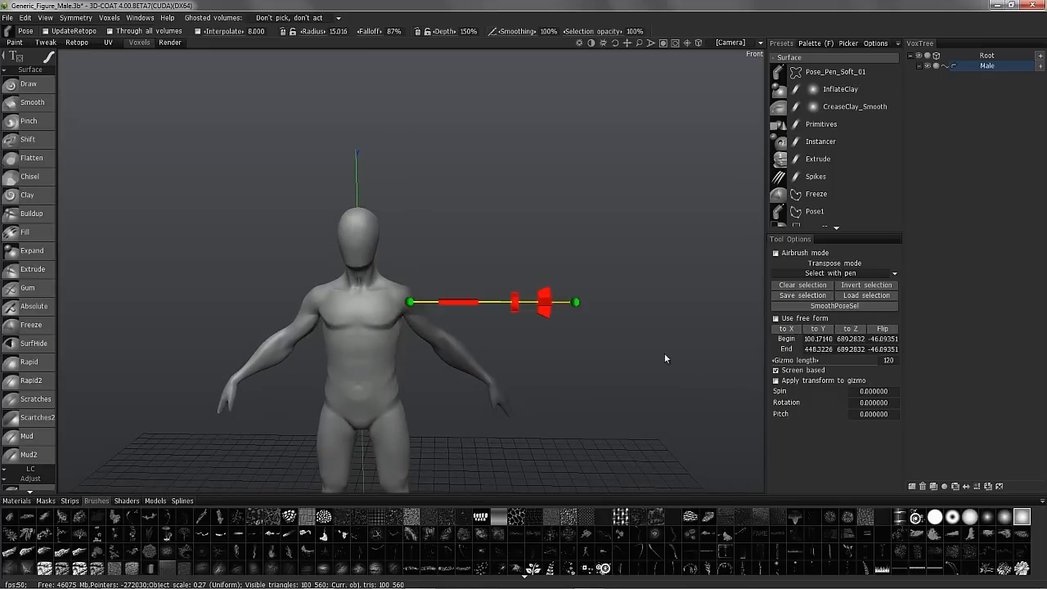
Step: Swing the free end of the pose gizmo down so that it runs along the arm from shoulder to hand
drag(577, 307, 522, 418)
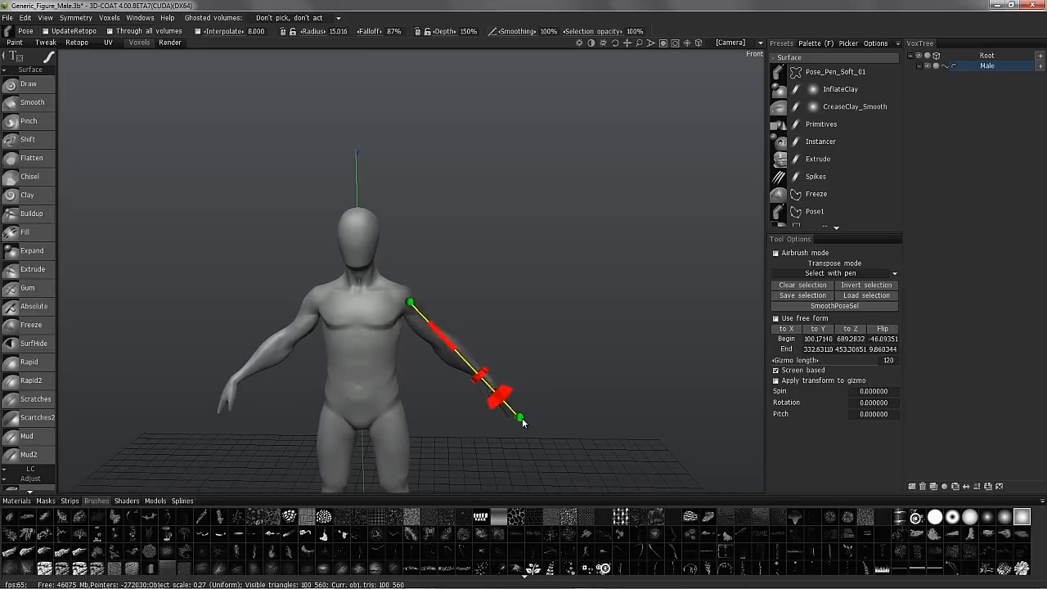
alt+drag(389, 359, 229, 361)
drag(419, 463, 355, 349)
alt+middle_drag(447, 351, 485, 204)
drag(492, 243, 775, 335)
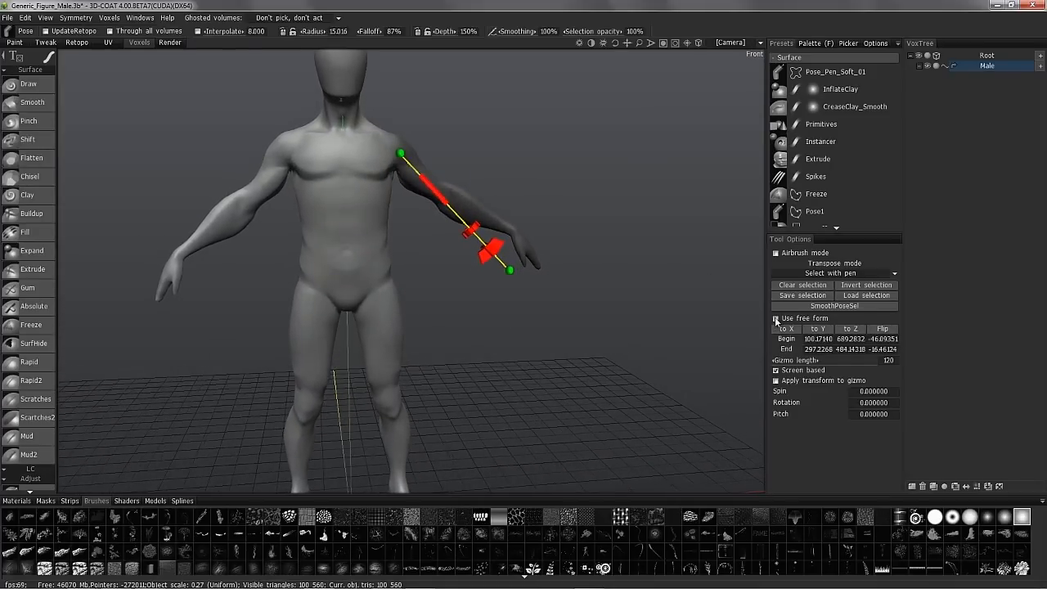
Step: Enable free form deformation with a Cube4x4 lattice and apply Directional fit to the selected arm
click(776, 318)
alt+right_drag(387, 233, 369, 229)
alt+drag(369, 229, 280, 313)
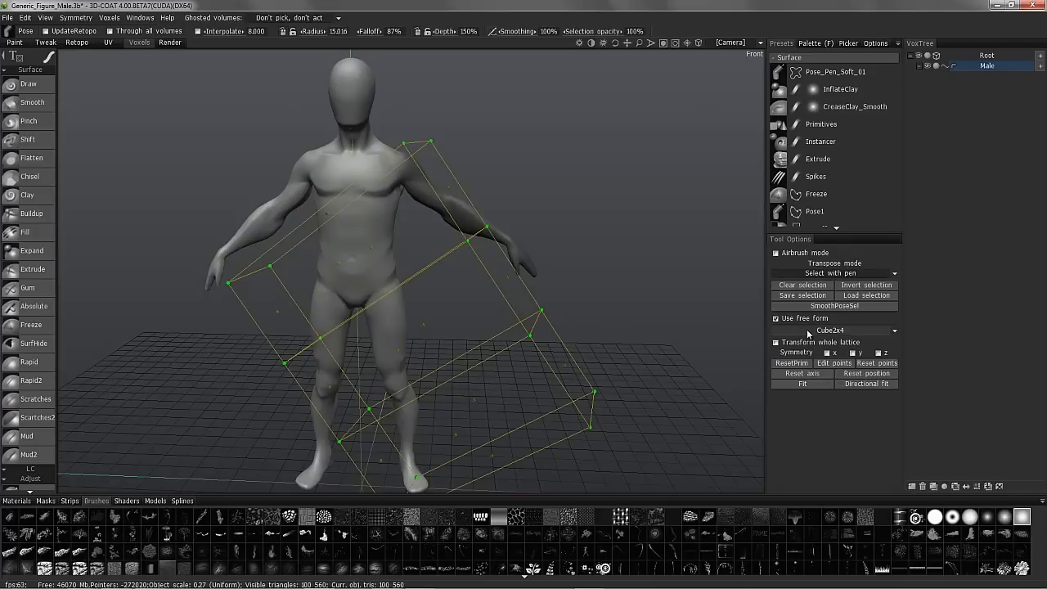
click(808, 329)
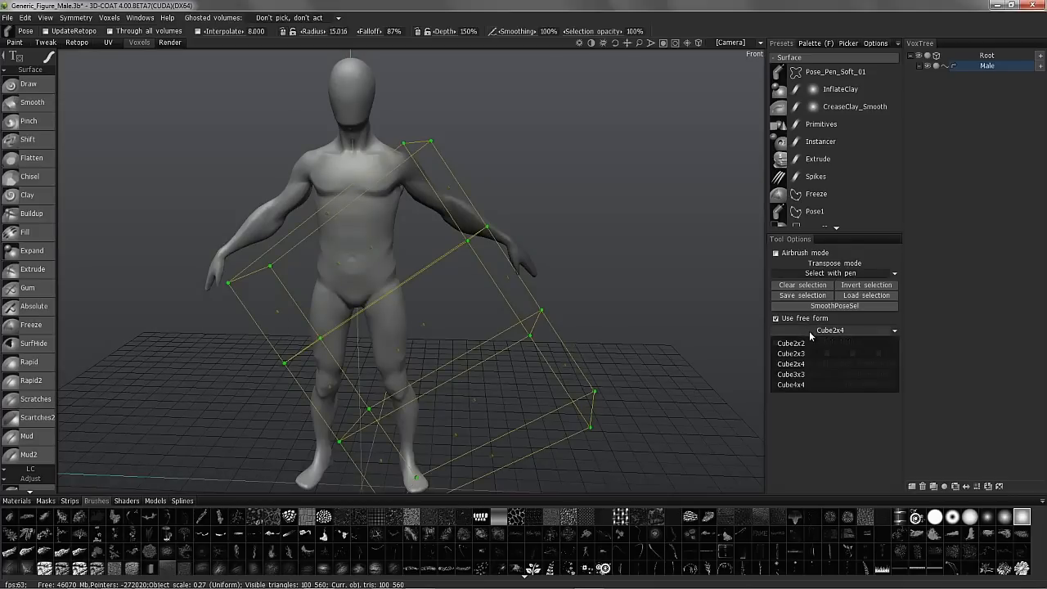
click(810, 386)
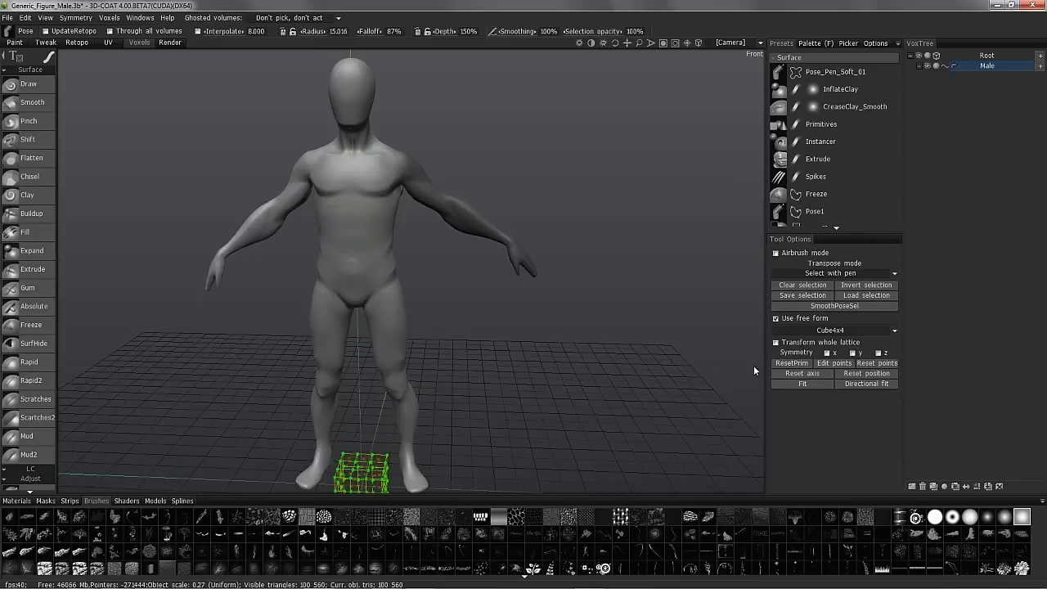
click(853, 383)
drag(447, 254, 524, 254)
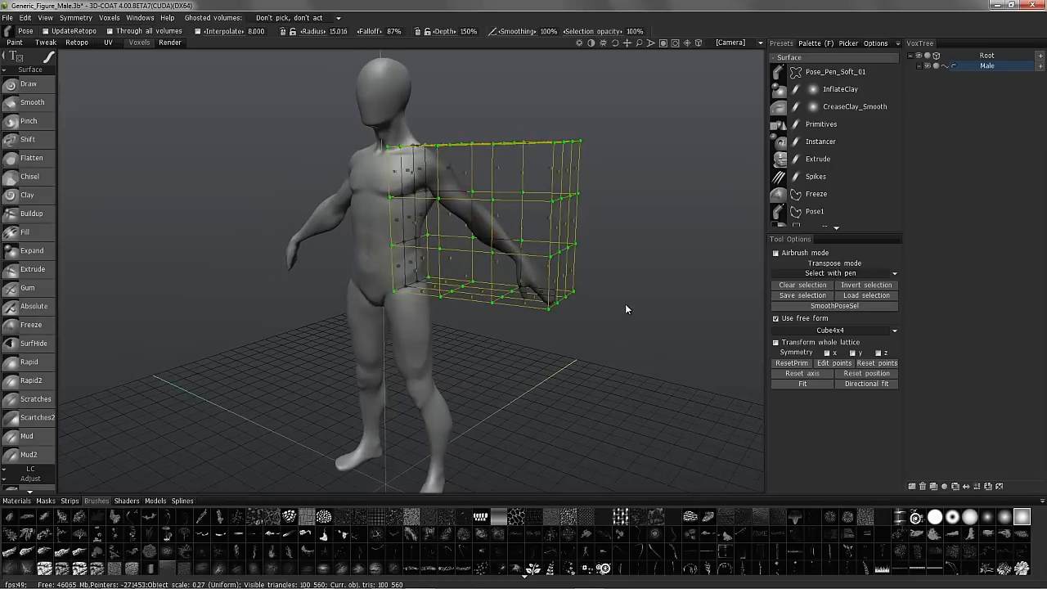
Step: Enable Transform whole lattice, rotate the lattice in line with the arm, and stretch it along the arm's length
click(777, 342)
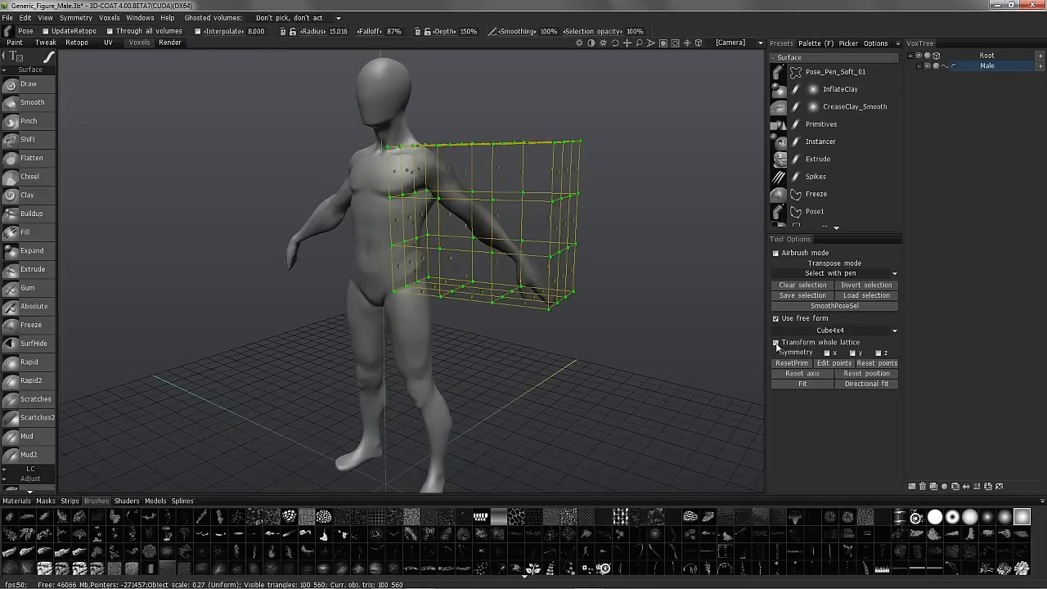
drag(404, 157, 474, 124)
drag(533, 239, 603, 329)
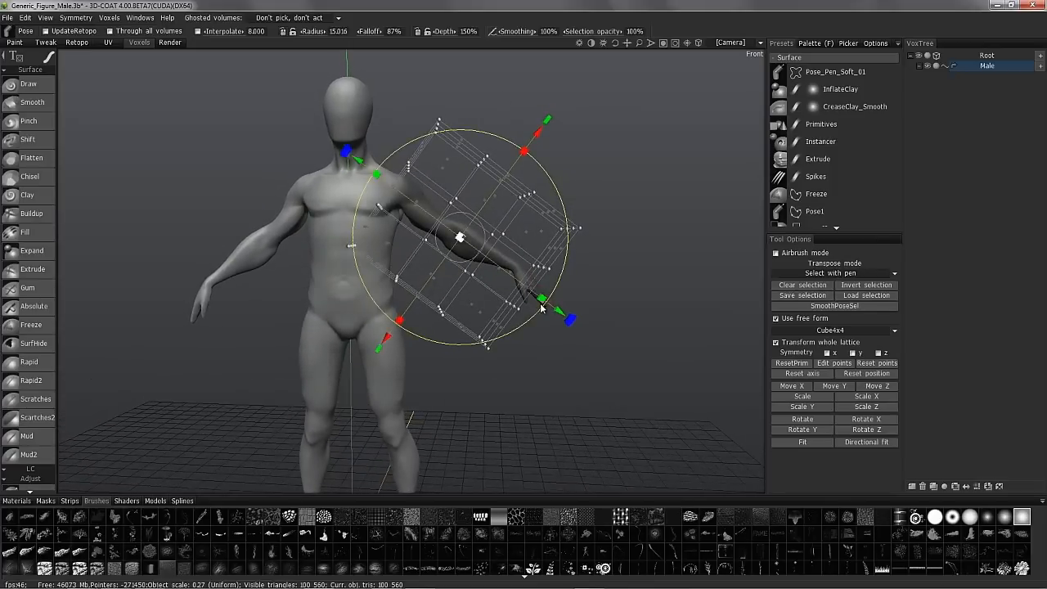
drag(542, 300, 580, 326)
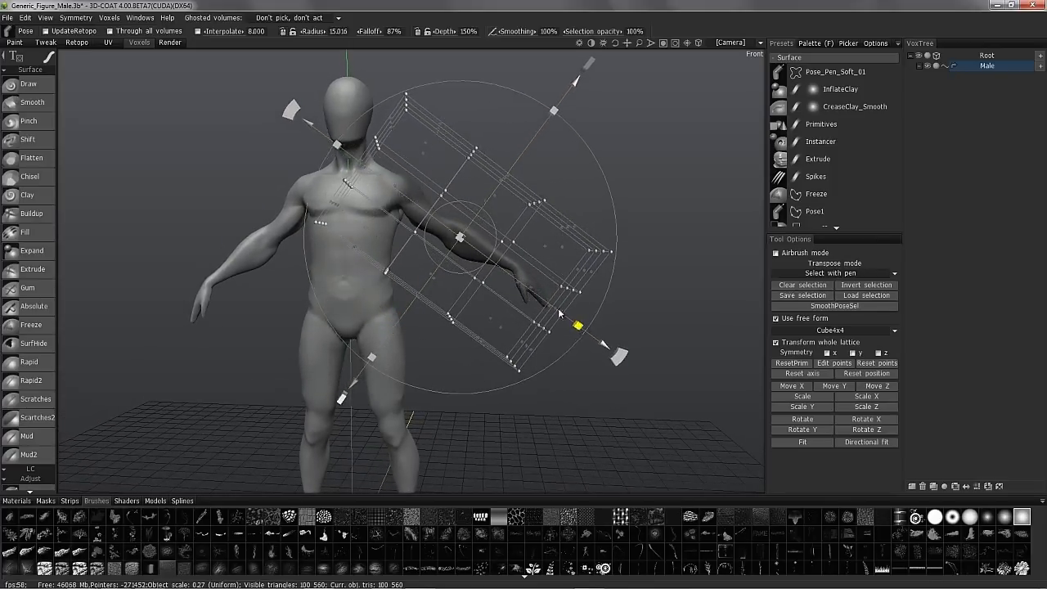
Step: Narrow the whole lattice across the arm so that it hugs the limb from the shoulder to the hand
drag(375, 355, 434, 296)
mouse_move(436, 295)
mouse_down()
mouse_move(423, 287)
mouse_move(421, 298)
mouse_up()
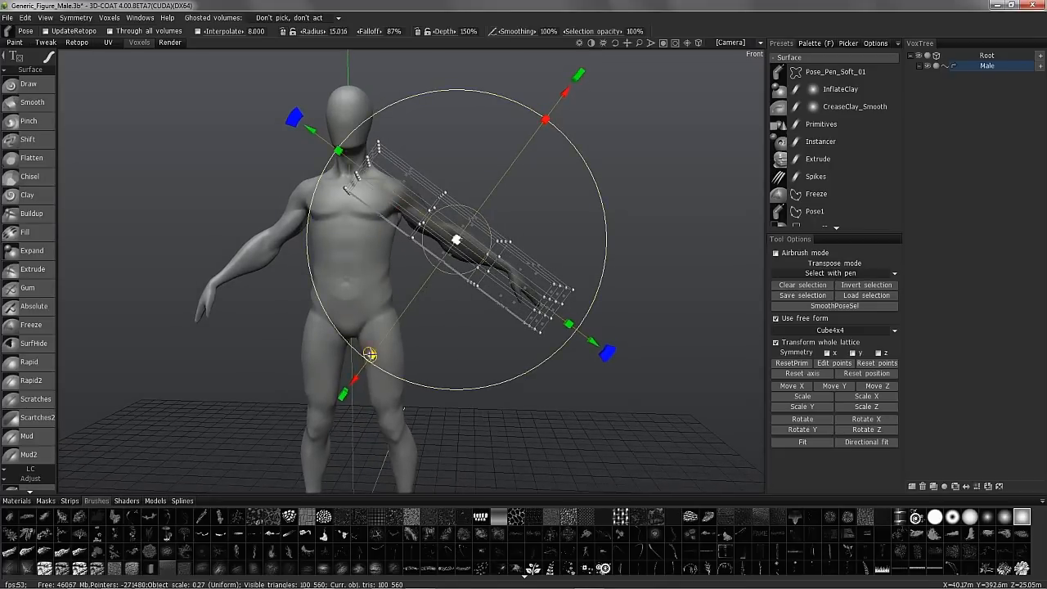
drag(422, 258, 382, 243)
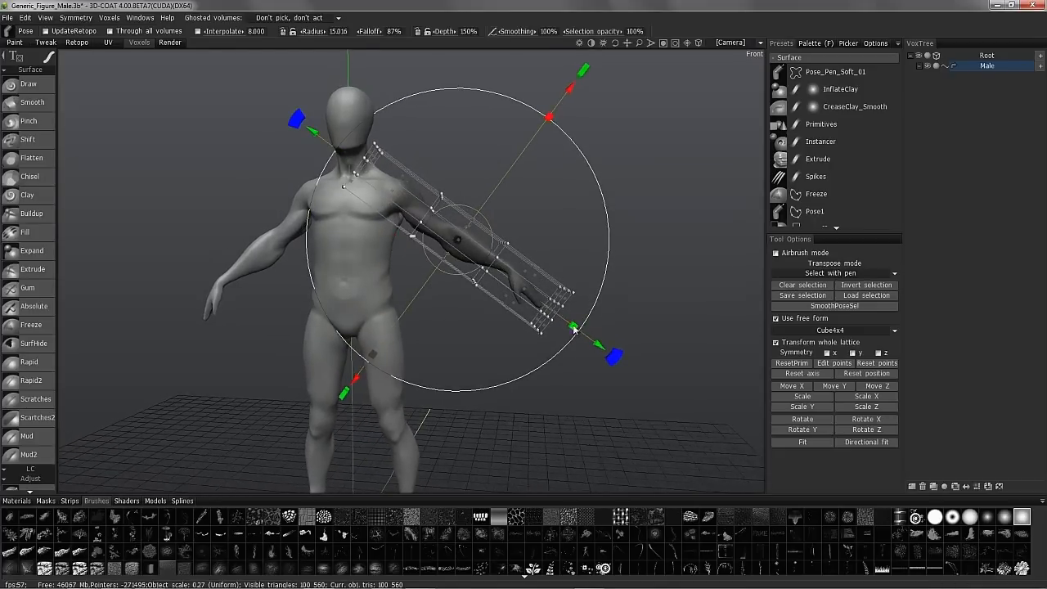
drag(597, 347, 594, 344)
drag(430, 184, 377, 164)
alt+drag(357, 219, 360, 160)
Step: Refine the whole lattice's length, angle and depth from front and side views until it closely encloses the arm
alt+drag(433, 218, 467, 298)
drag(567, 324, 688, 332)
alt+drag(495, 431, 577, 412)
drag(551, 298, 546, 298)
alt+drag(532, 365, 551, 272)
drag(626, 397, 630, 400)
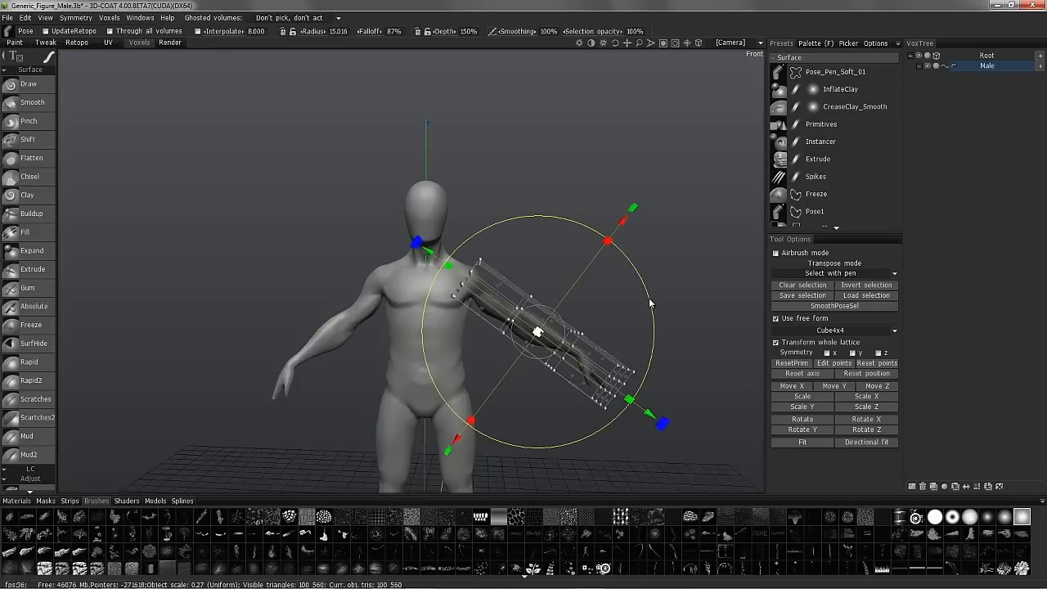
drag(649, 299, 605, 382)
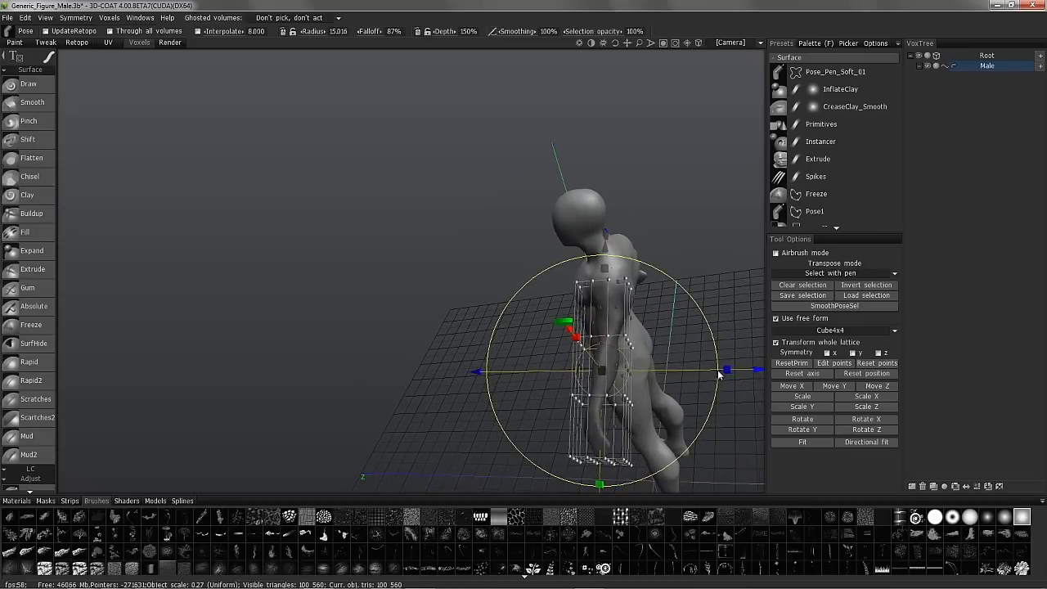
drag(709, 369, 555, 328)
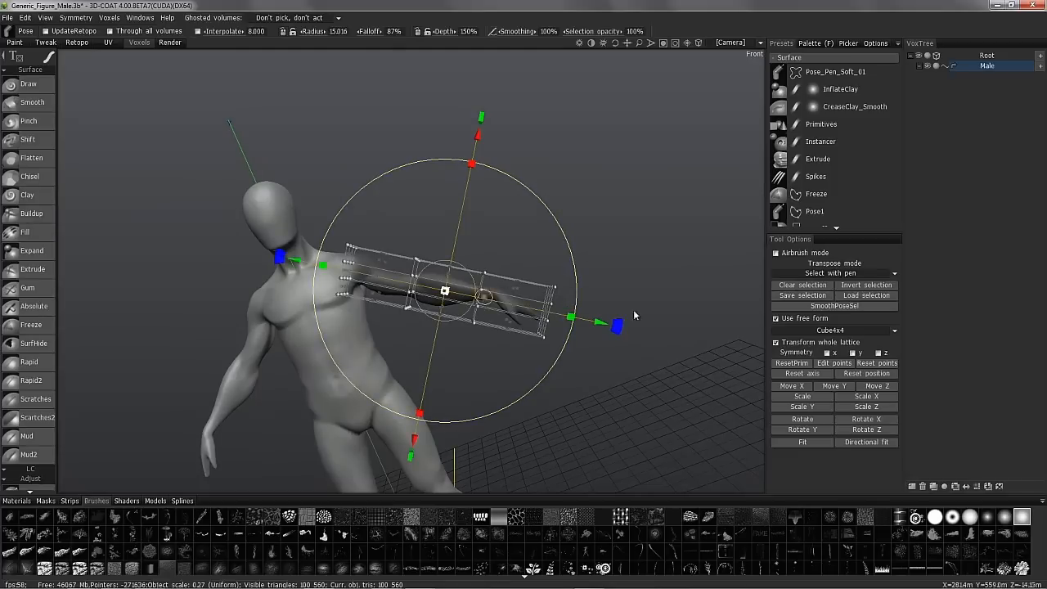
Step: Disable Transform whole lattice and select the lattice points around the forearm and hand with the rectangular selection shape
click(777, 343)
drag(458, 259, 514, 279)
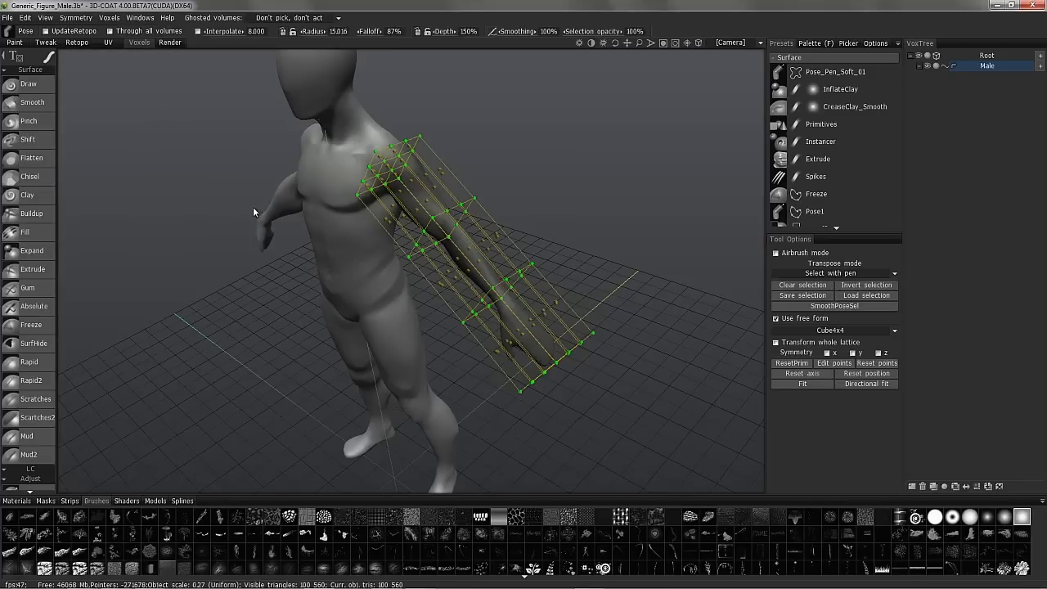
mouse_move(46, 59)
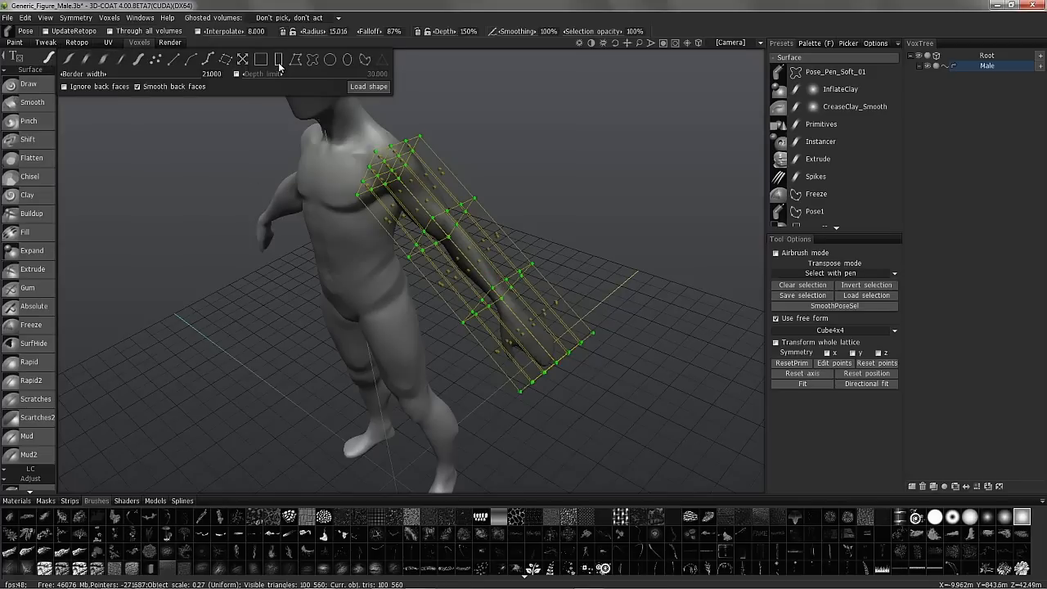
click(279, 64)
mouse_move(573, 290)
mouse_down()
mouse_move(637, 265)
mouse_move(649, 222)
mouse_up()
drag(486, 414, 482, 412)
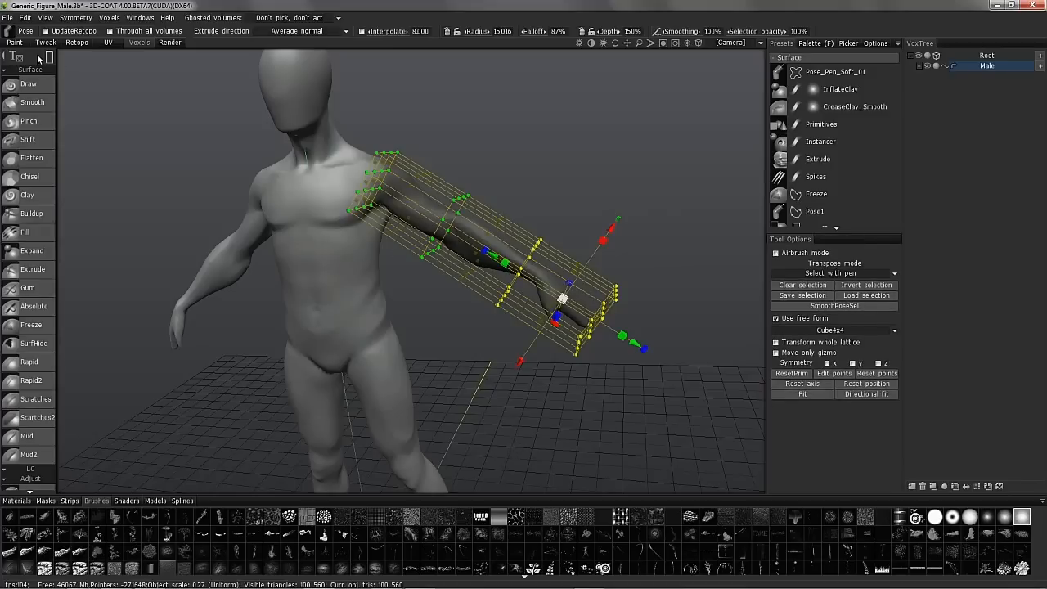
Step: Switch the selection shape from the rectangle back to the closed freeform outline
mouse_move(50, 58)
click(310, 63)
drag(752, 332, 738, 303)
key(KP_2)
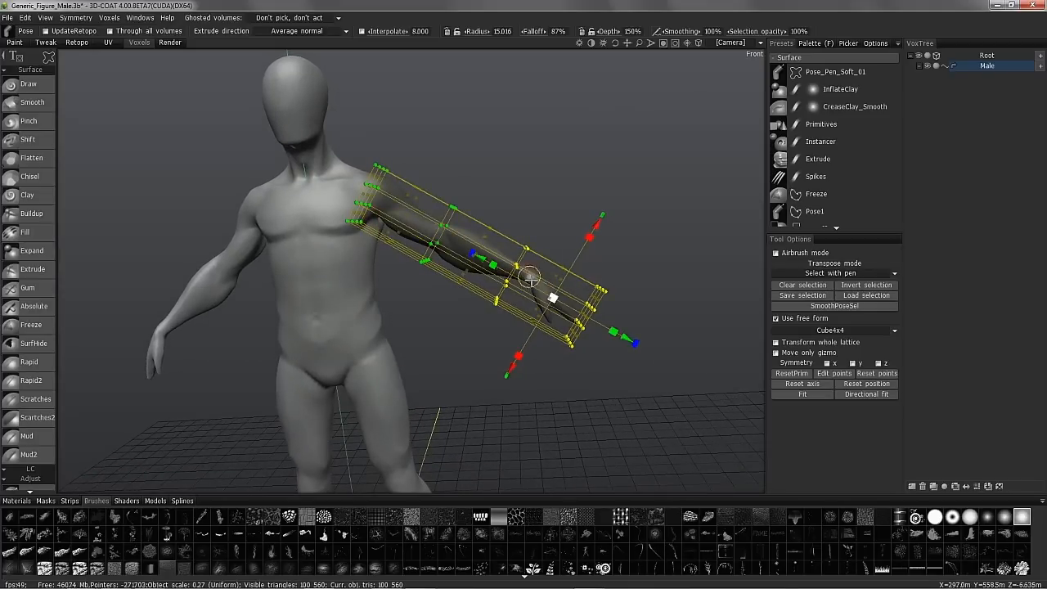
Step: Use Move only gizmo to shift the gizmo onto the lattice's wrist row and align it with the forearm
drag(601, 368, 627, 355)
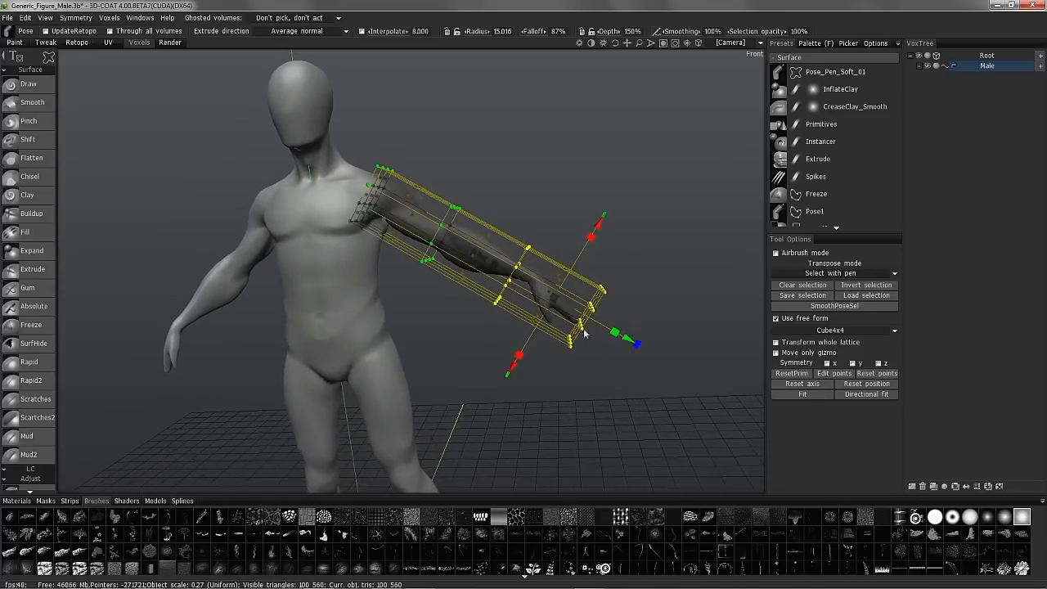
alt+drag(554, 298, 745, 344)
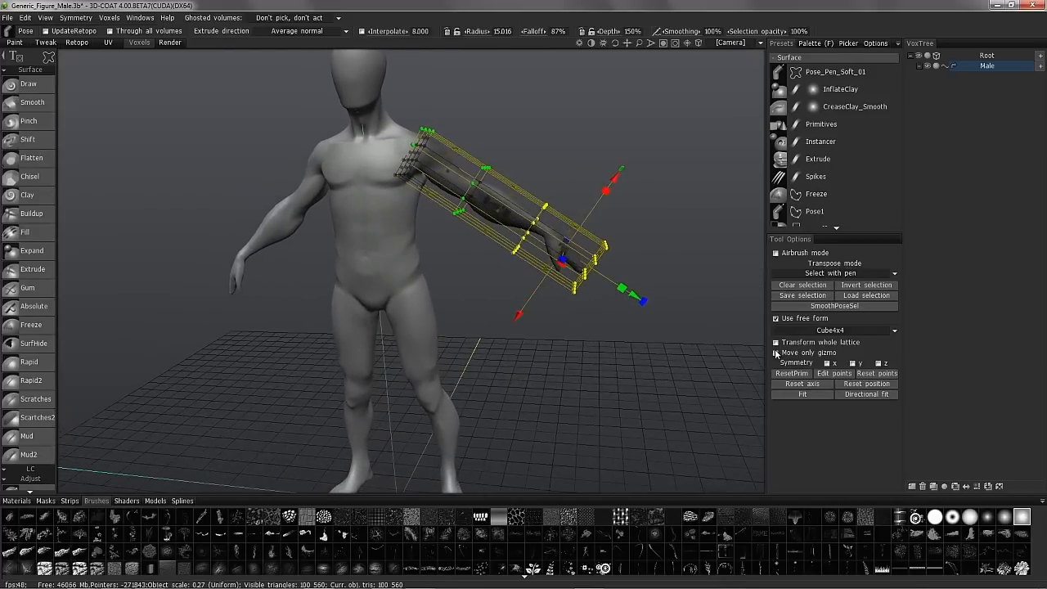
click(777, 354)
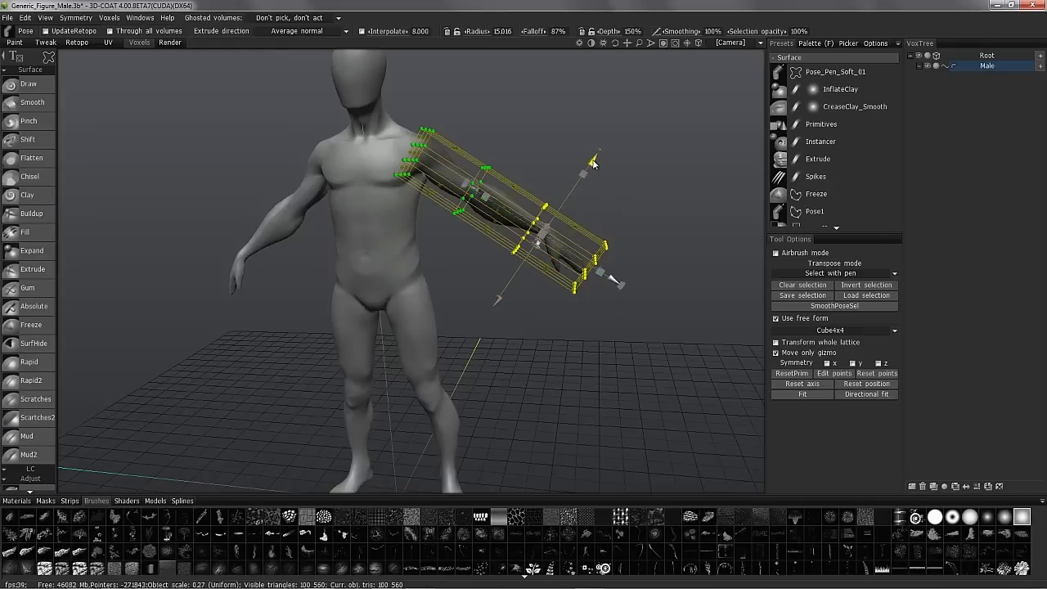
drag(695, 352, 575, 329)
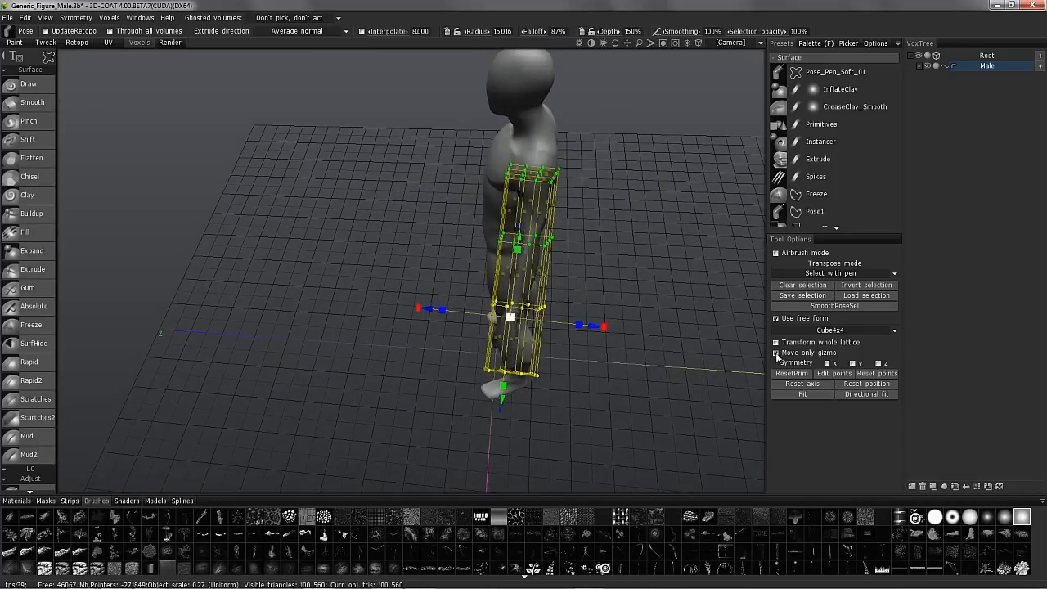
drag(716, 347, 569, 324)
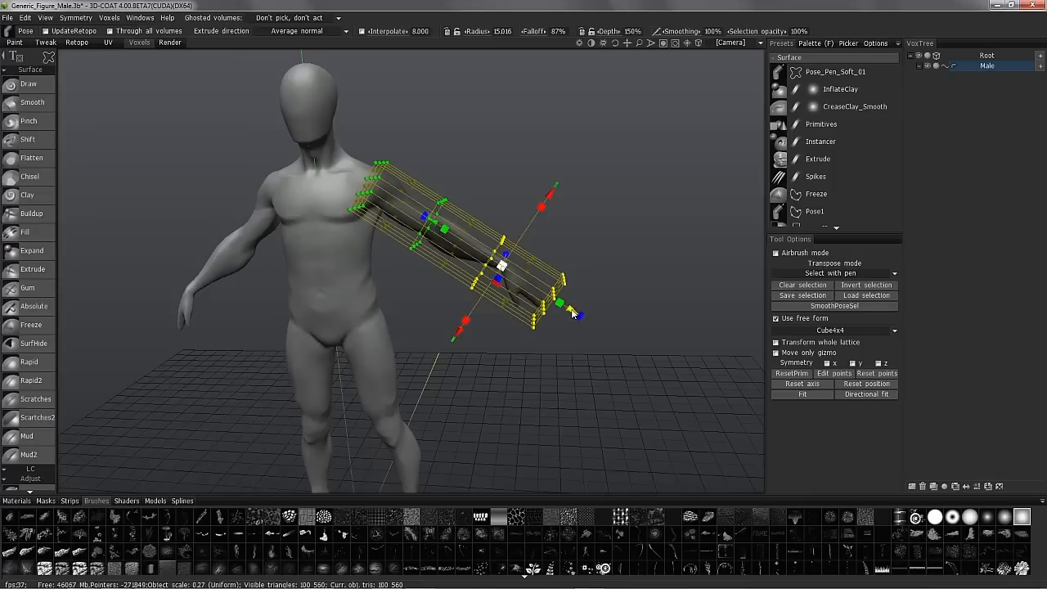
drag(569, 312, 577, 314)
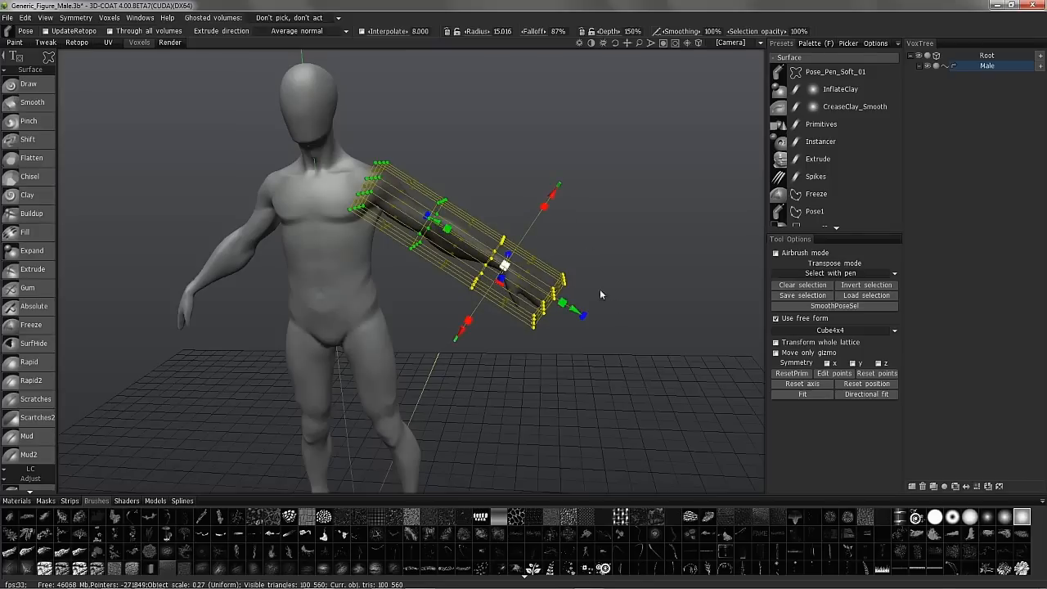
Step: Select the end row of lattice points around the hand and adjust their depth in a side view
drag(601, 301, 576, 163)
mouse_move(571, 208)
mouse_down()
mouse_move(666, 177)
mouse_move(673, 238)
mouse_move(661, 267)
mouse_move(622, 268)
mouse_move(630, 249)
mouse_move(646, 262)
mouse_move(666, 254)
mouse_move(583, 281)
mouse_move(622, 178)
mouse_move(644, 156)
mouse_move(613, 307)
mouse_move(716, 249)
mouse_move(700, 241)
mouse_move(620, 329)
mouse_up()
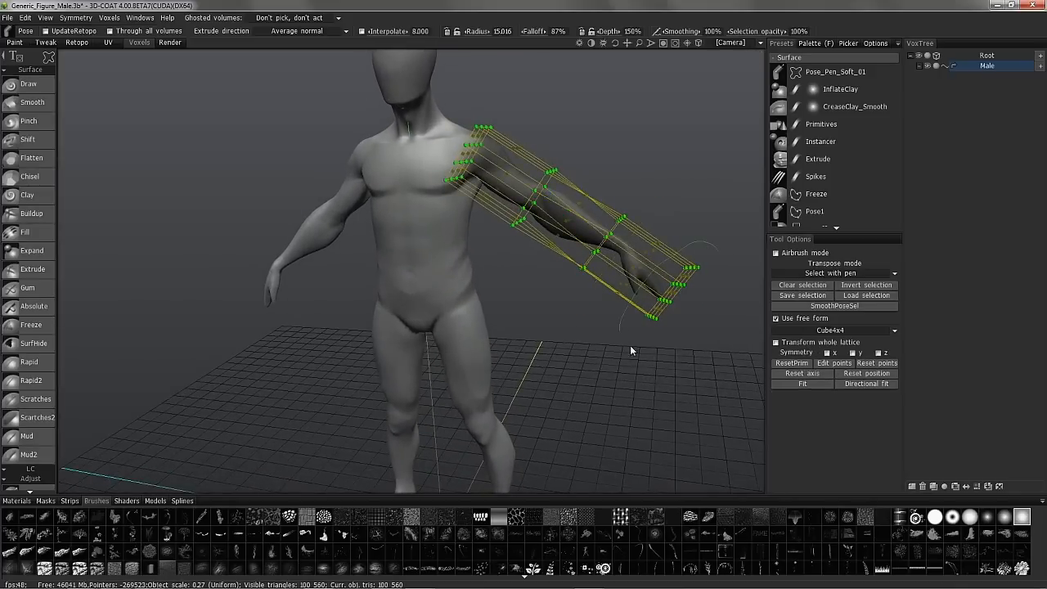
mouse_move(734, 235)
mouse_down()
mouse_move(663, 337)
mouse_move(655, 292)
mouse_move(620, 283)
mouse_move(612, 301)
mouse_move(655, 331)
mouse_up()
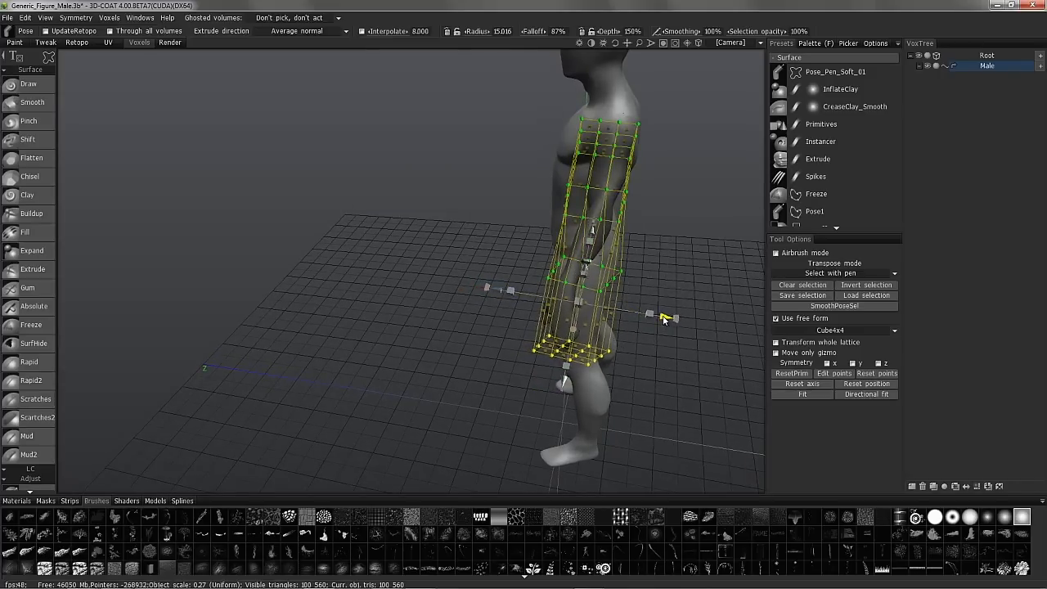
alt+drag(667, 317, 731, 361)
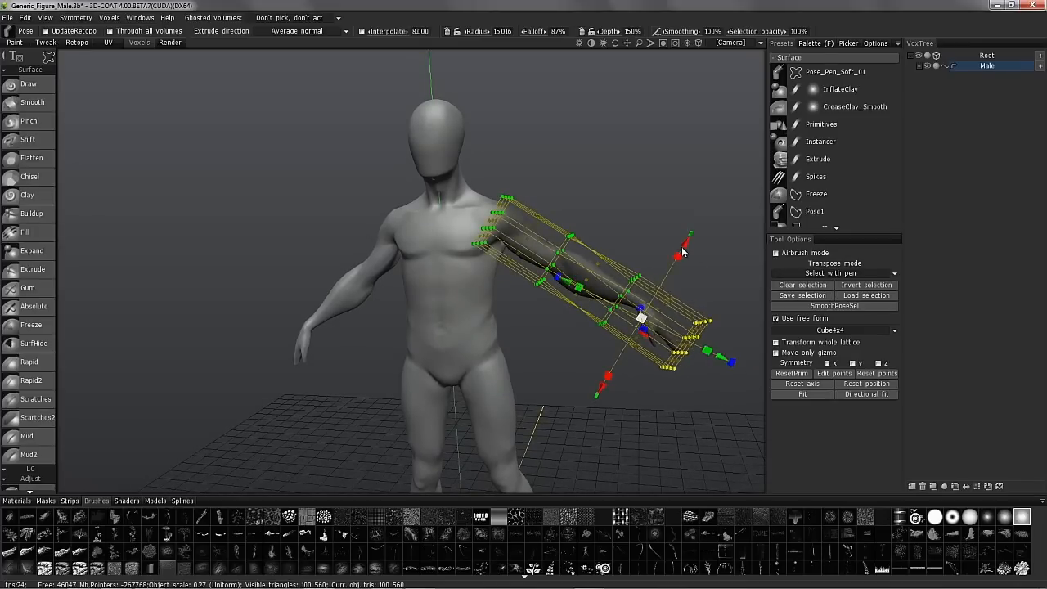
Step: Recentre the gizmo at the wrist and rotate the hand-end lattice points upward to lift the hand
drag(685, 249, 692, 236)
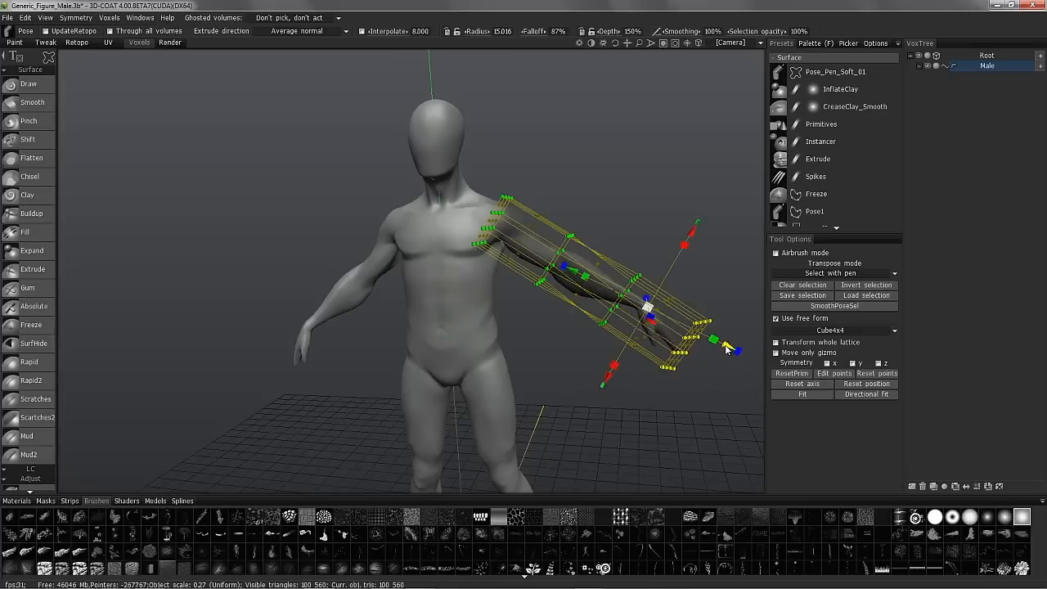
drag(729, 350, 721, 344)
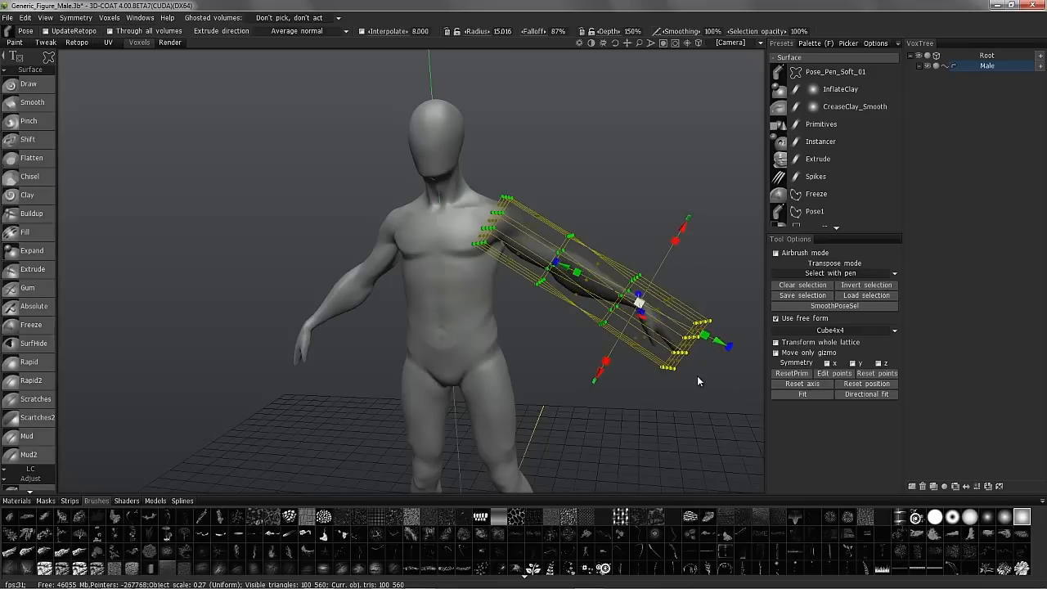
drag(733, 350, 741, 323)
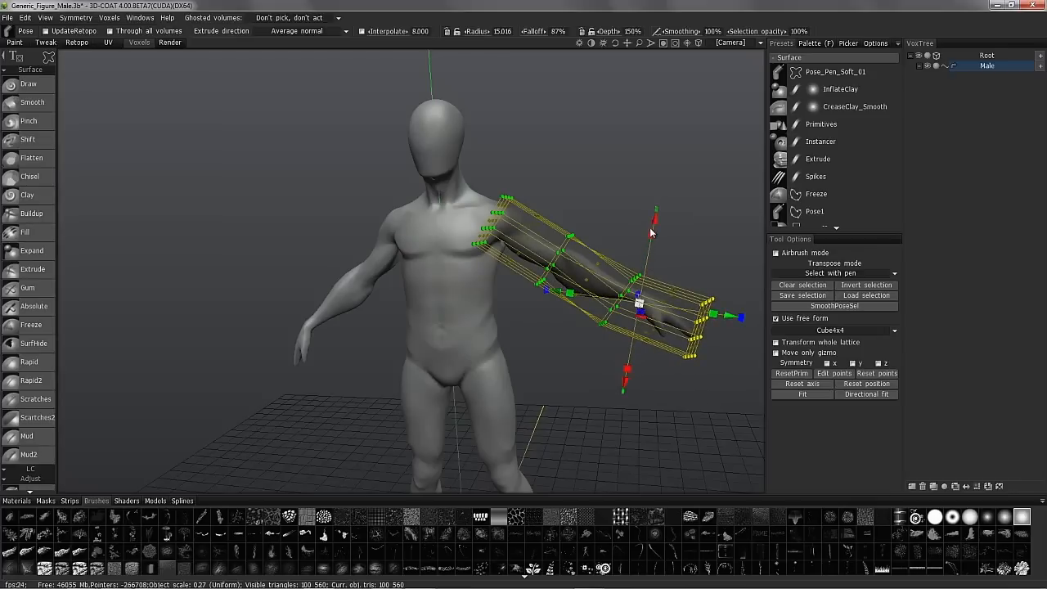
drag(654, 225, 652, 231)
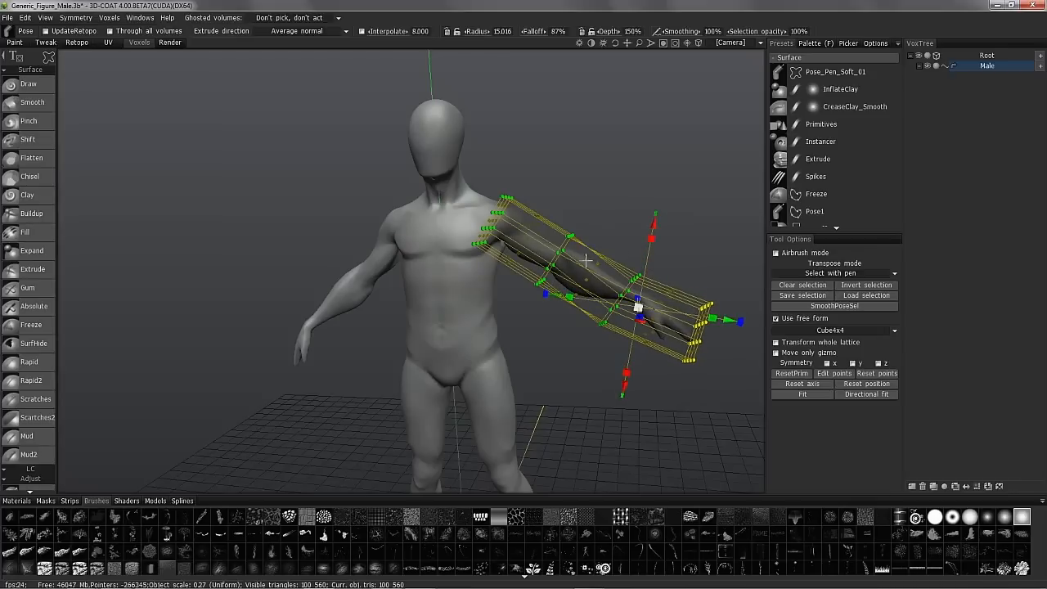
Step: Select the lower lattice points beneath the wrist and nudge them closer to the arm
click(607, 343)
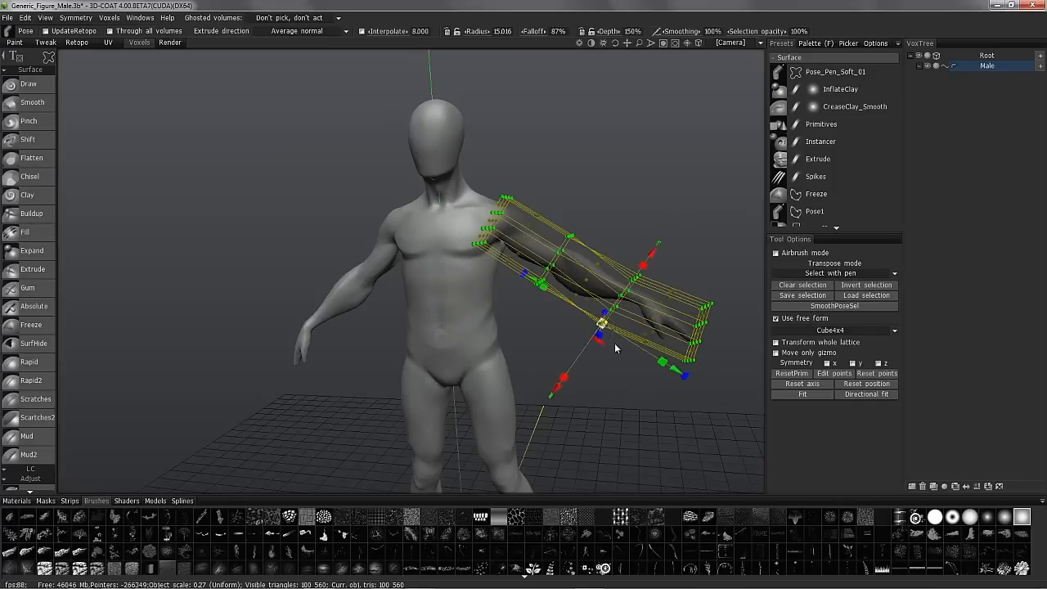
drag(652, 258, 654, 254)
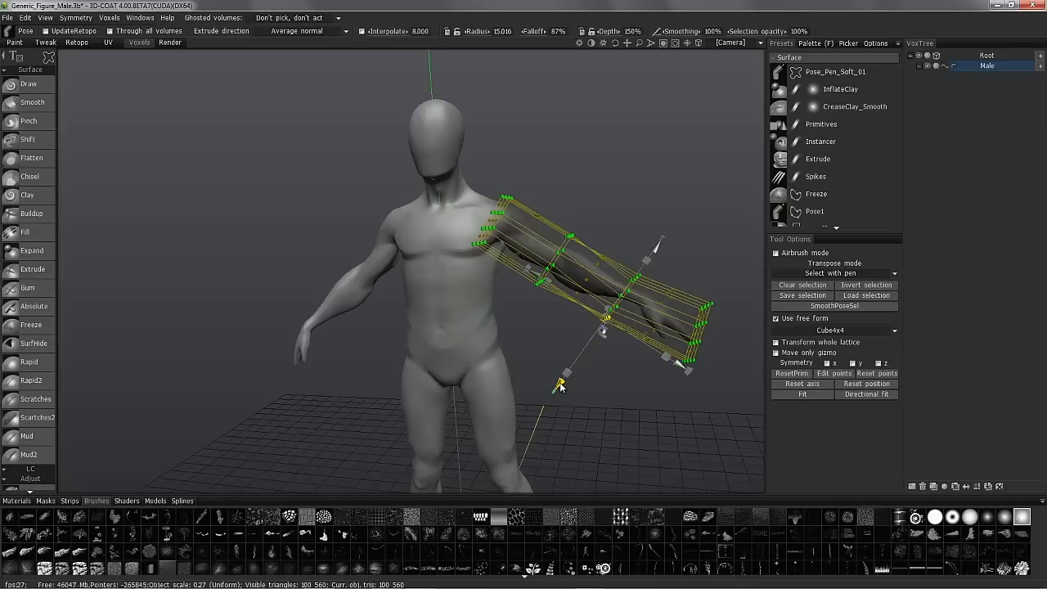
drag(679, 370, 673, 365)
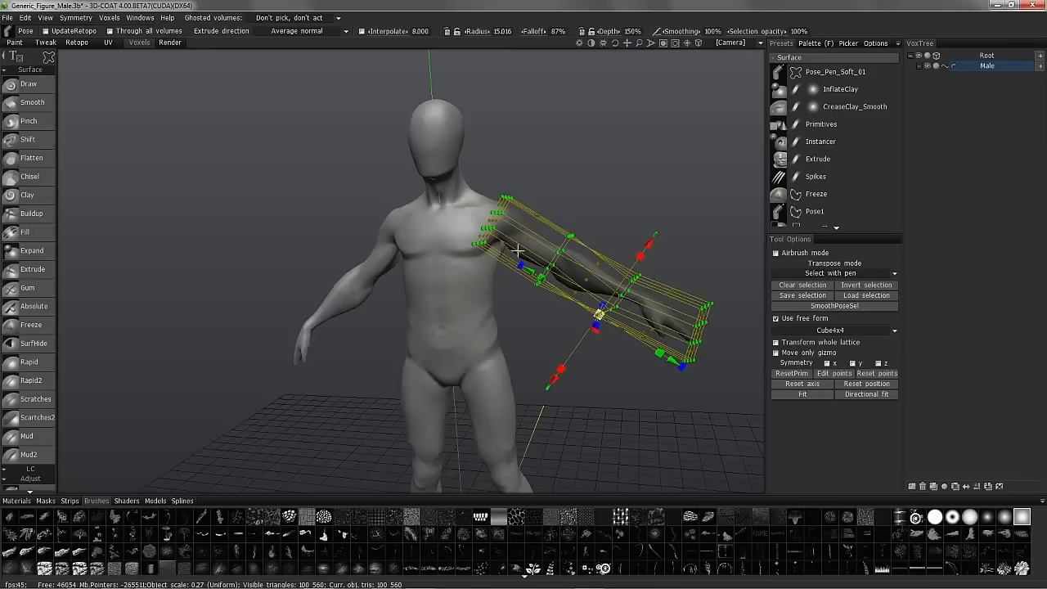
Step: Select lattice points around the upper arm and shoulder with the freeform outline and raise the top shoulder row
drag(543, 311, 607, 252)
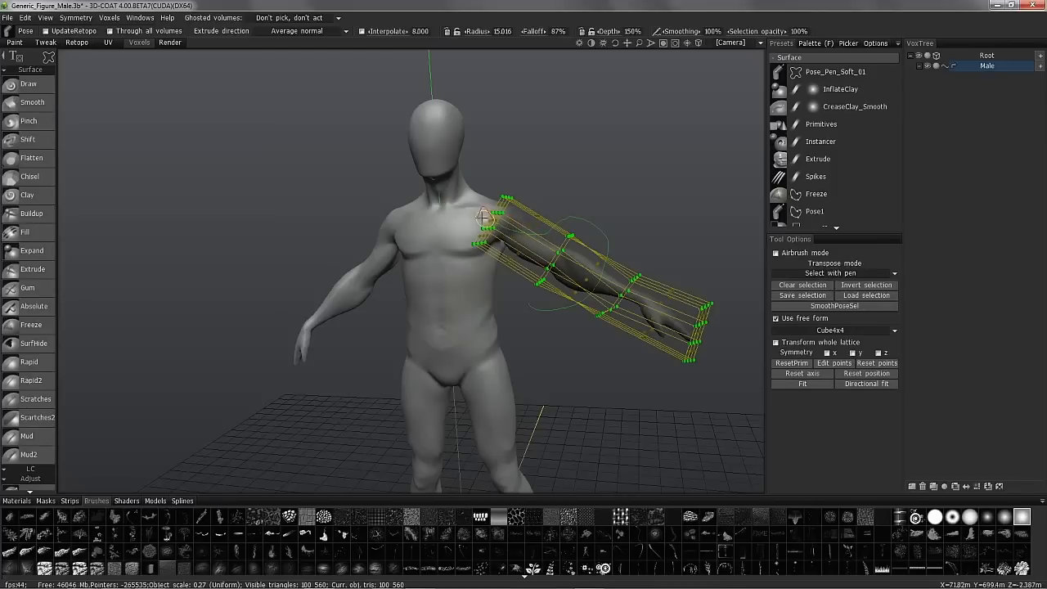
drag(558, 314, 560, 303)
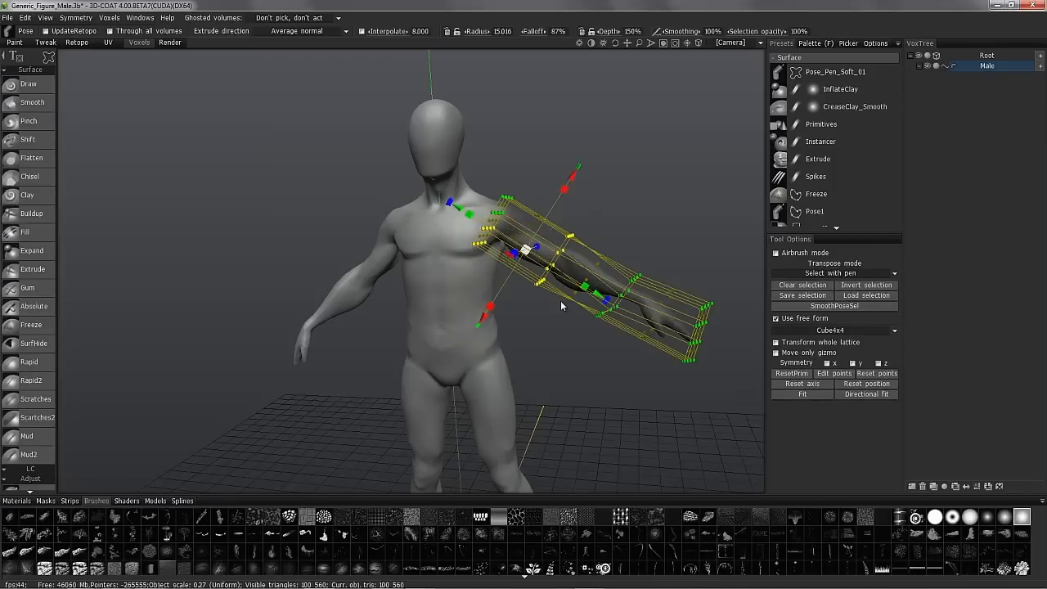
mouse_move(523, 252)
alt+mouse_down()
mouse_move(544, 189)
mouse_move(523, 251)
alt+mouse_up()
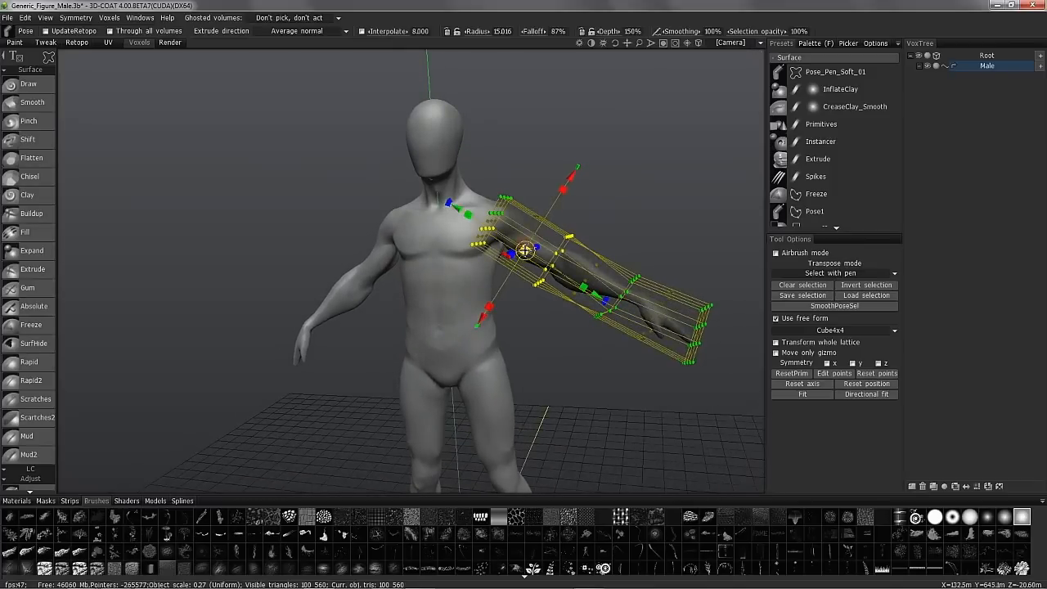
drag(524, 249, 576, 325)
mouse_move(416, 270)
alt+mouse_down()
mouse_move(502, 294)
mouse_move(528, 347)
mouse_move(572, 361)
mouse_move(492, 196)
mouse_move(520, 207)
mouse_move(491, 235)
mouse_move(500, 198)
mouse_move(511, 193)
alt+mouse_up()
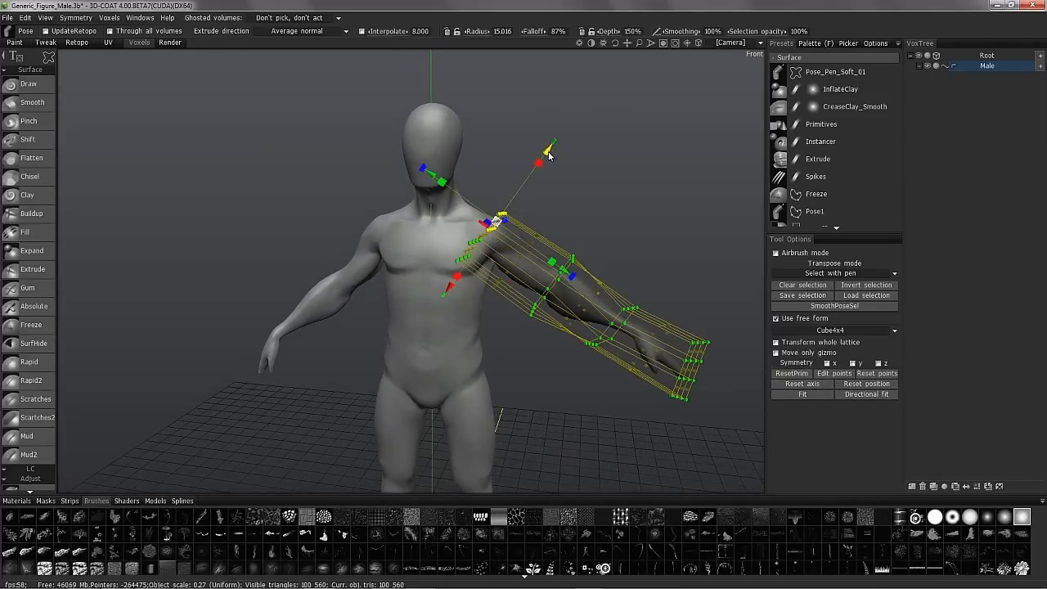
alt+drag(547, 214, 543, 286)
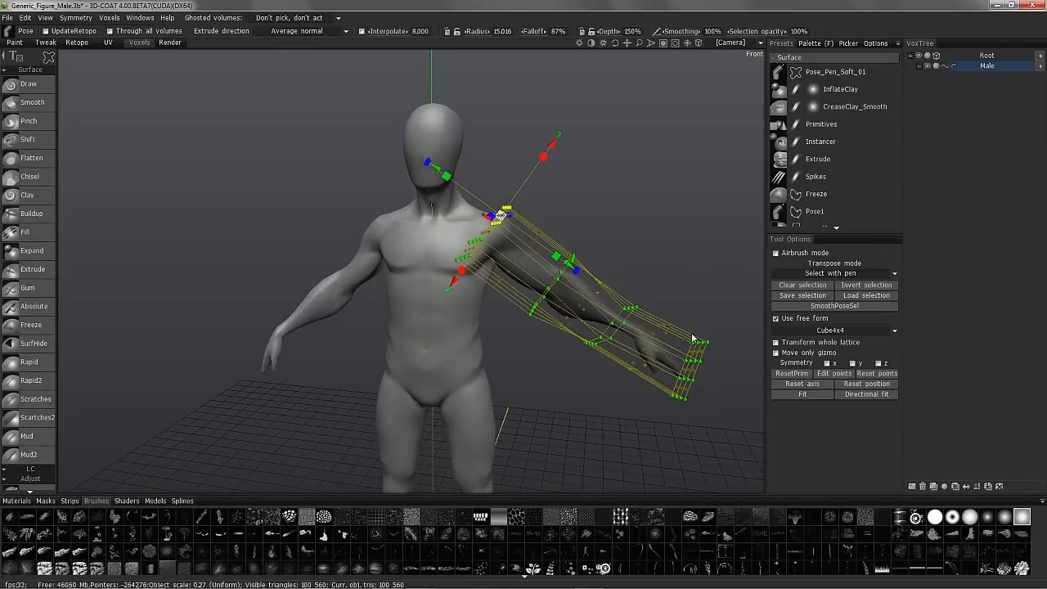
Step: Disable Use free form and clear the pose selection on the arm
alt+drag(586, 338, 771, 332)
click(776, 318)
alt+drag(642, 334, 702, 260)
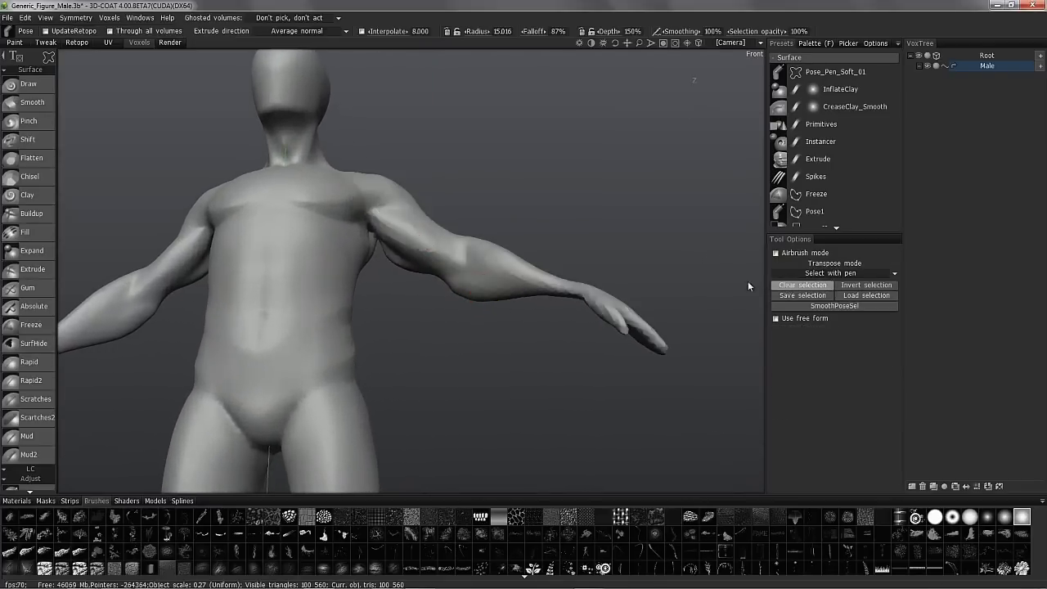
click(785, 285)
Step: Set the transpose mode to Sphere and replace the closed outline with a freehand stroke for drawing the selection
click(813, 274)
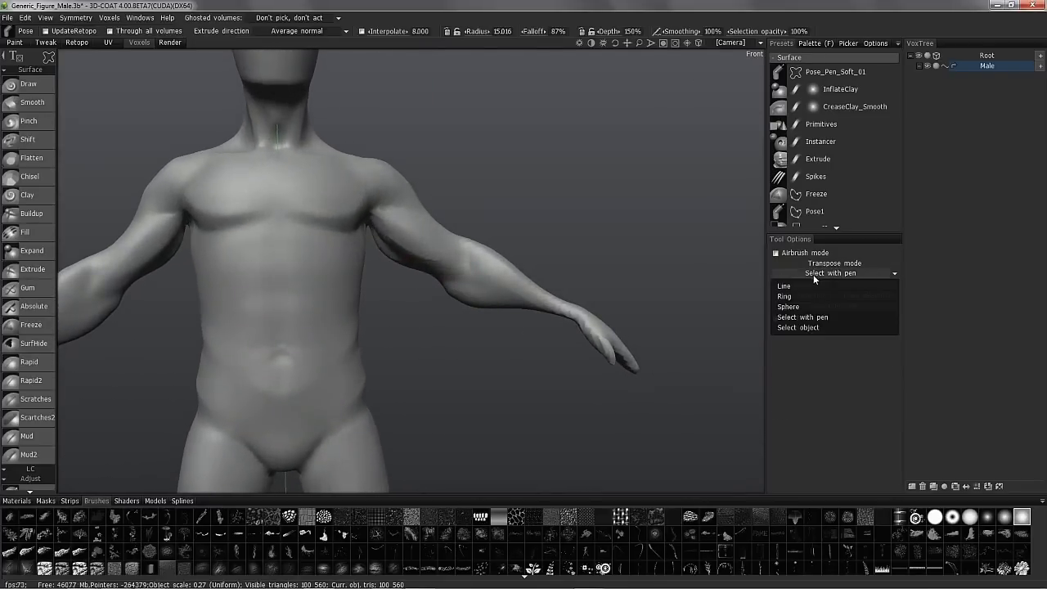
click(800, 309)
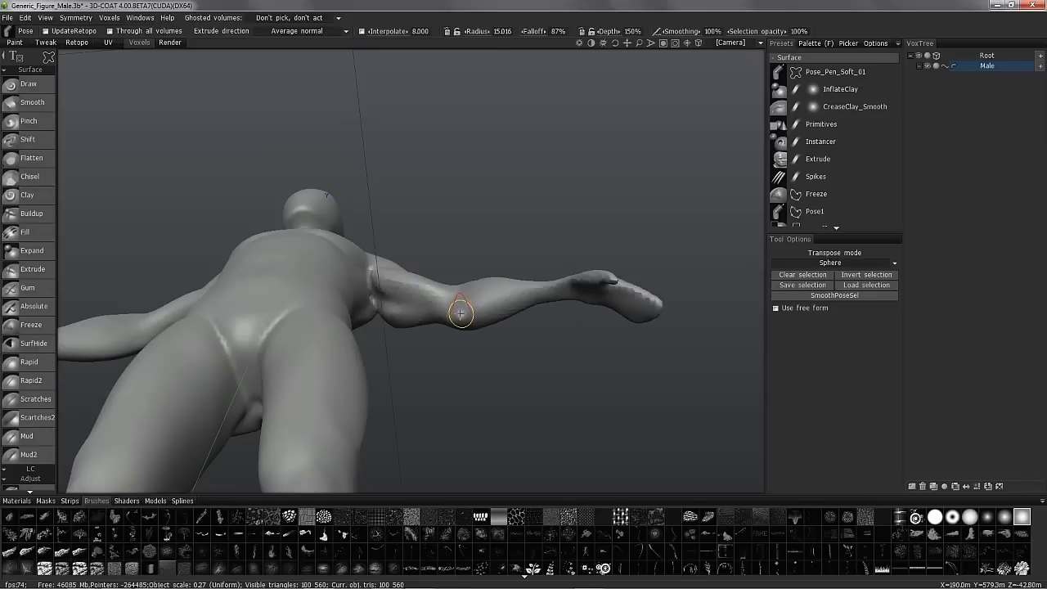
drag(461, 313, 506, 302)
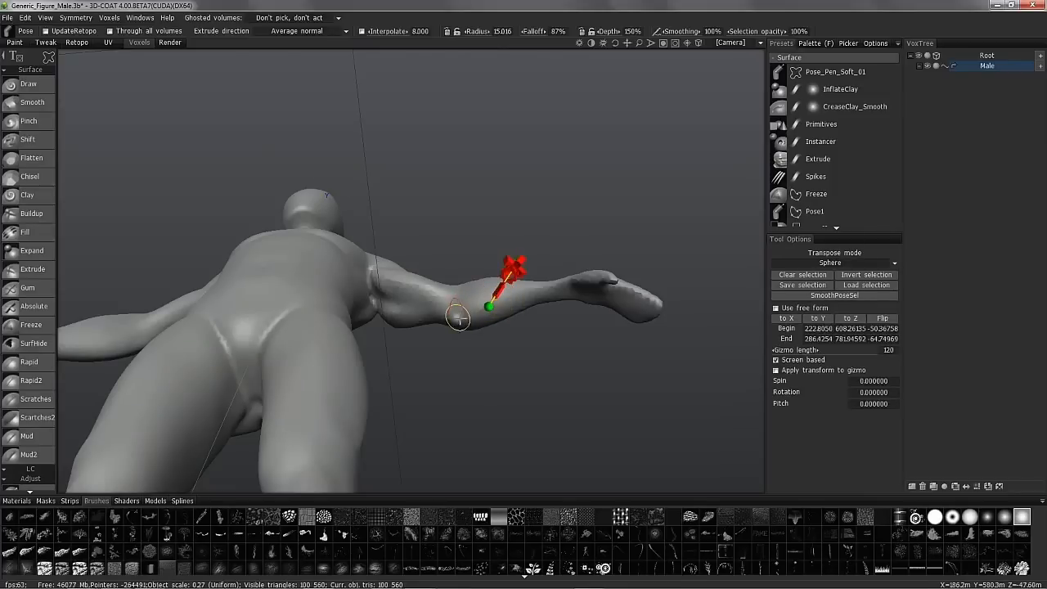
mouse_move(46, 59)
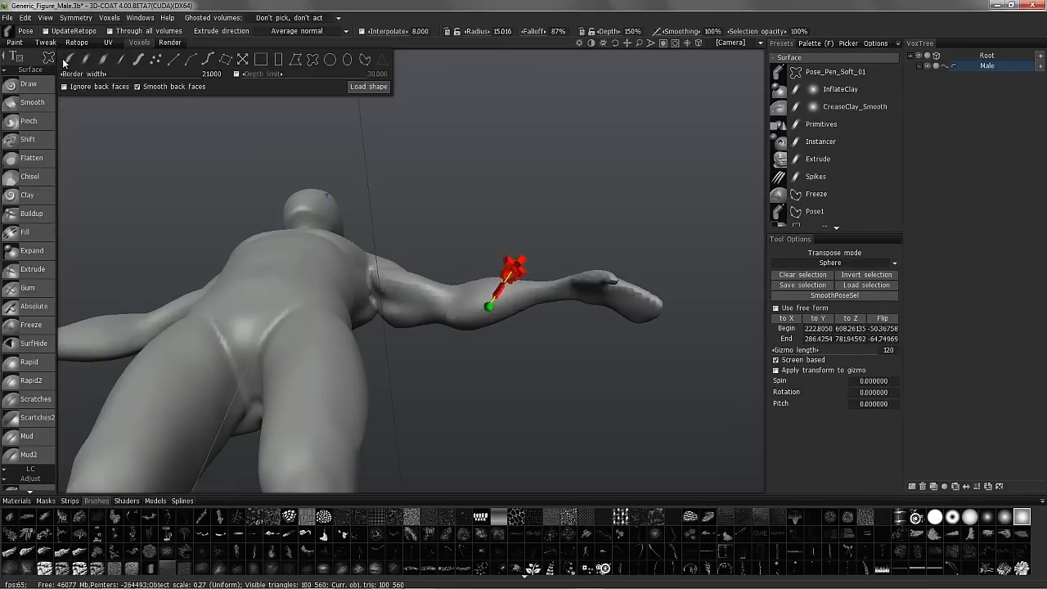
click(137, 61)
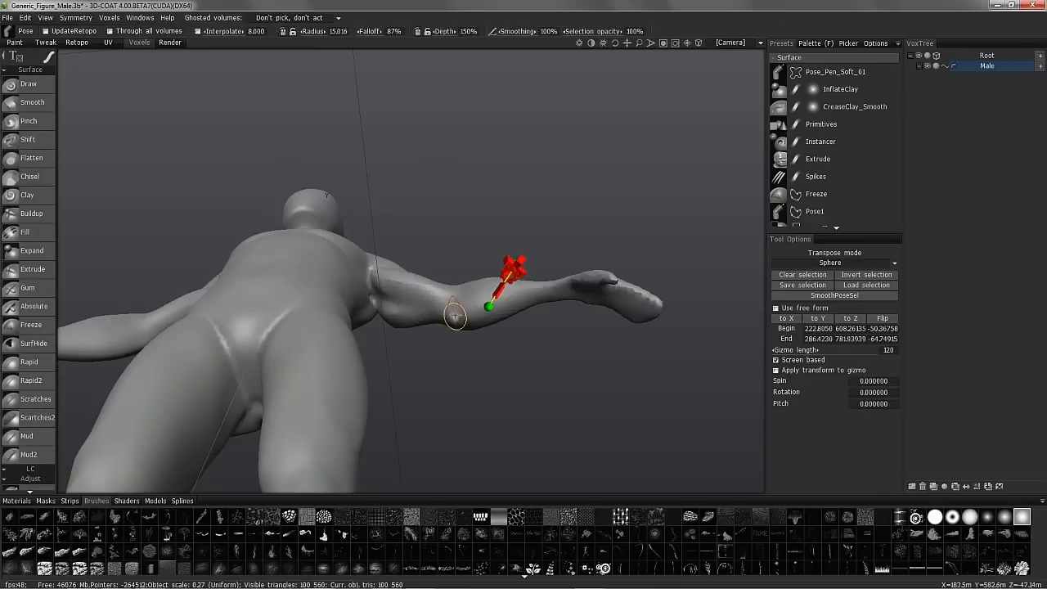
Step: Draw the Sphere gizmo outward from the elbow and align its far end with the hand in front view
drag(488, 306, 462, 232)
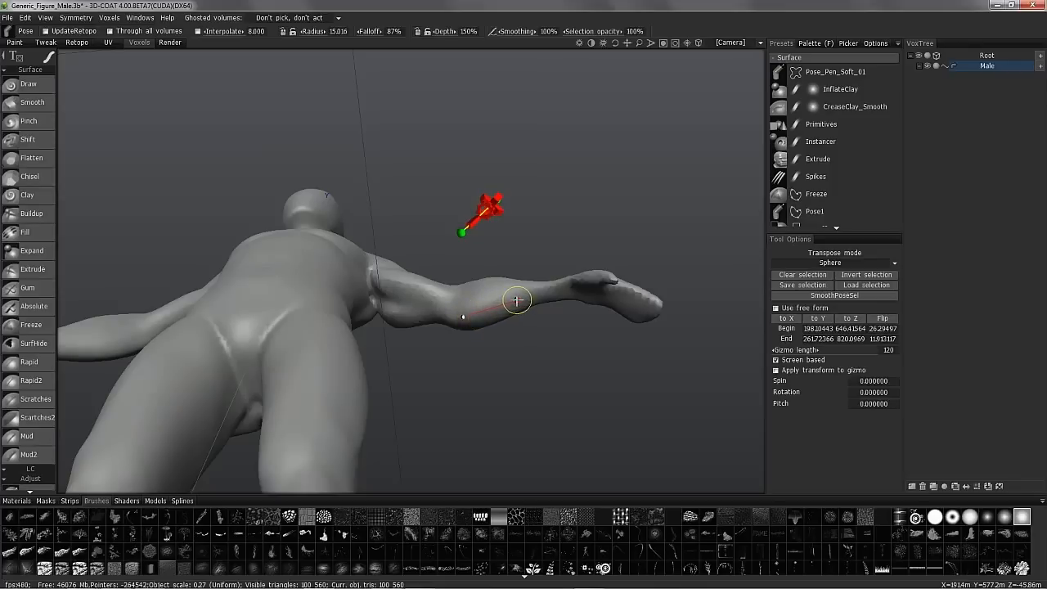
drag(518, 300, 609, 271)
key(KP_2)
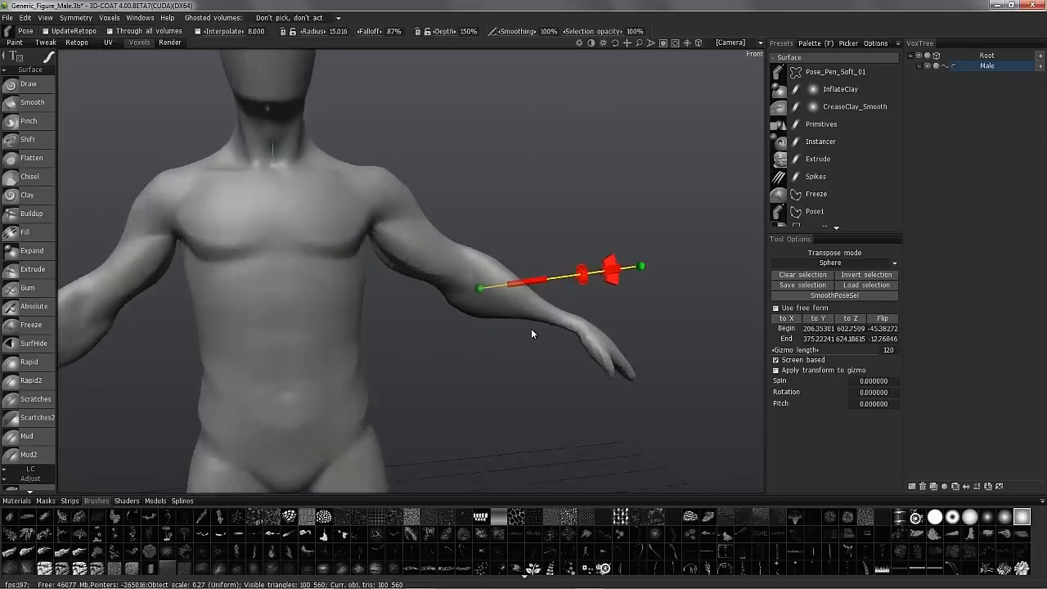
drag(648, 265, 637, 349)
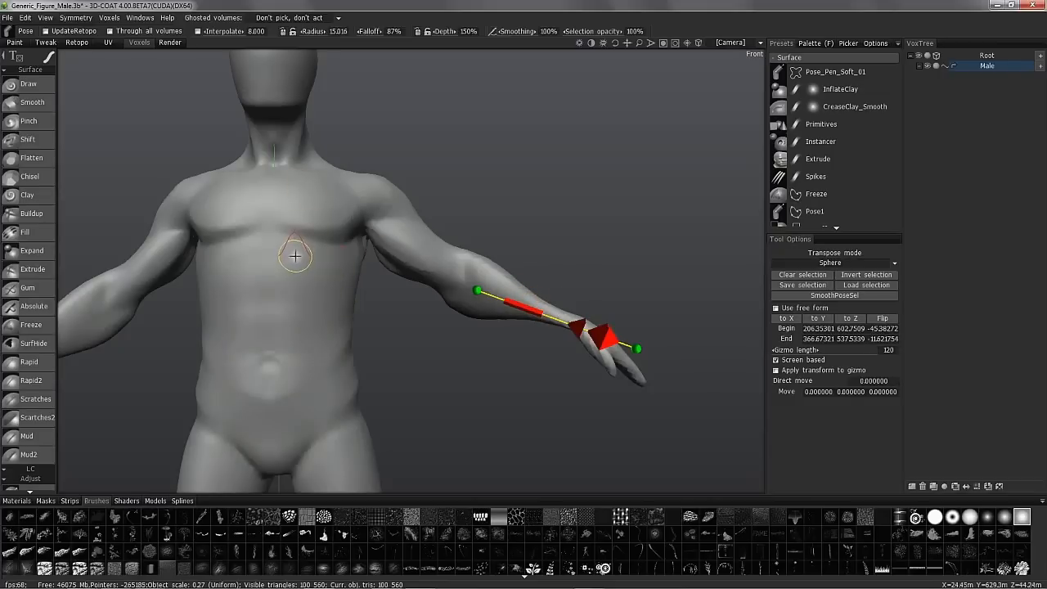
Step: Move the forearm and hand slightly along the Sphere gizmo's axis, undoing one trial pull
alt+drag(336, 273, 345, 277)
alt+drag(519, 297, 514, 262)
mouse_move(526, 297)
alt+mouse_down()
mouse_move(533, 203)
mouse_move(528, 306)
mouse_move(532, 298)
mouse_move(187, 253)
mouse_move(206, 273)
mouse_move(500, 299)
mouse_move(523, 270)
mouse_move(479, 306)
mouse_move(516, 299)
alt+mouse_up()
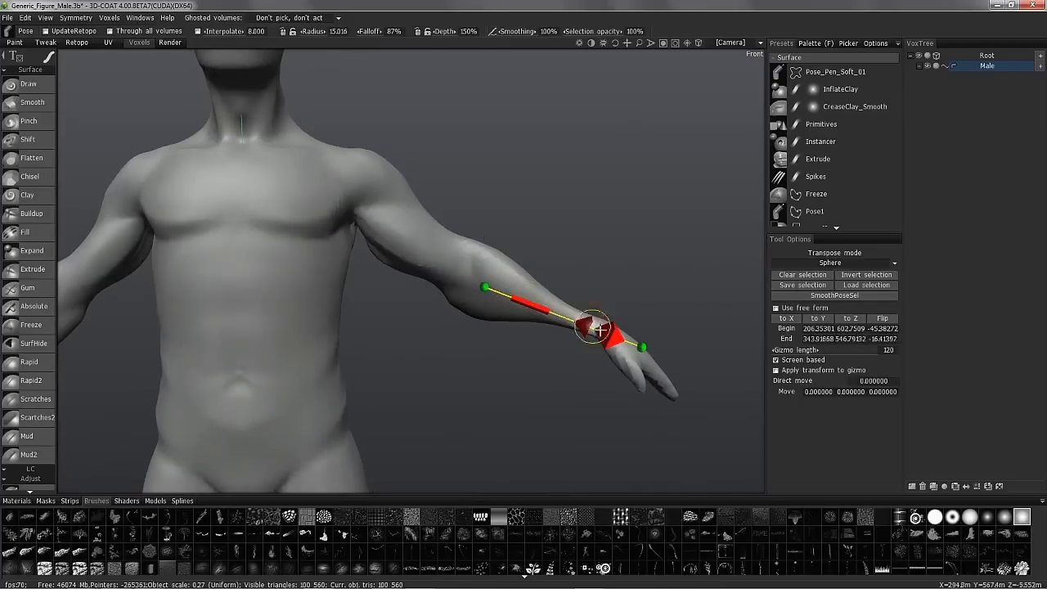
drag(609, 336, 610, 335)
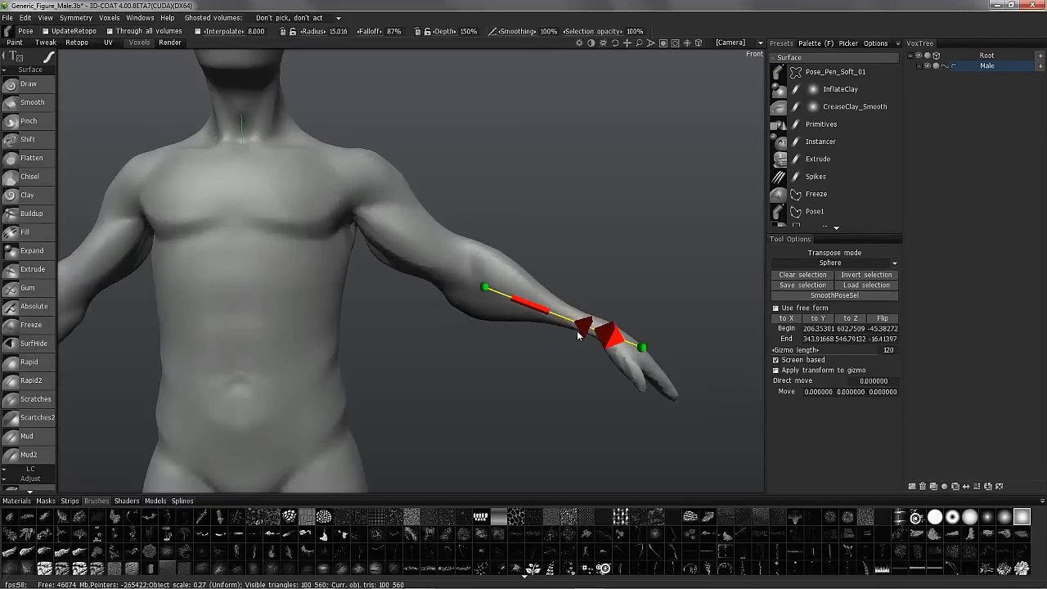
mouse_move(583, 325)
mouse_down()
mouse_move(562, 322)
mouse_move(597, 331)
mouse_move(542, 311)
mouse_move(597, 329)
mouse_up()
key(ctrl+z)
drag(581, 272, 534, 322)
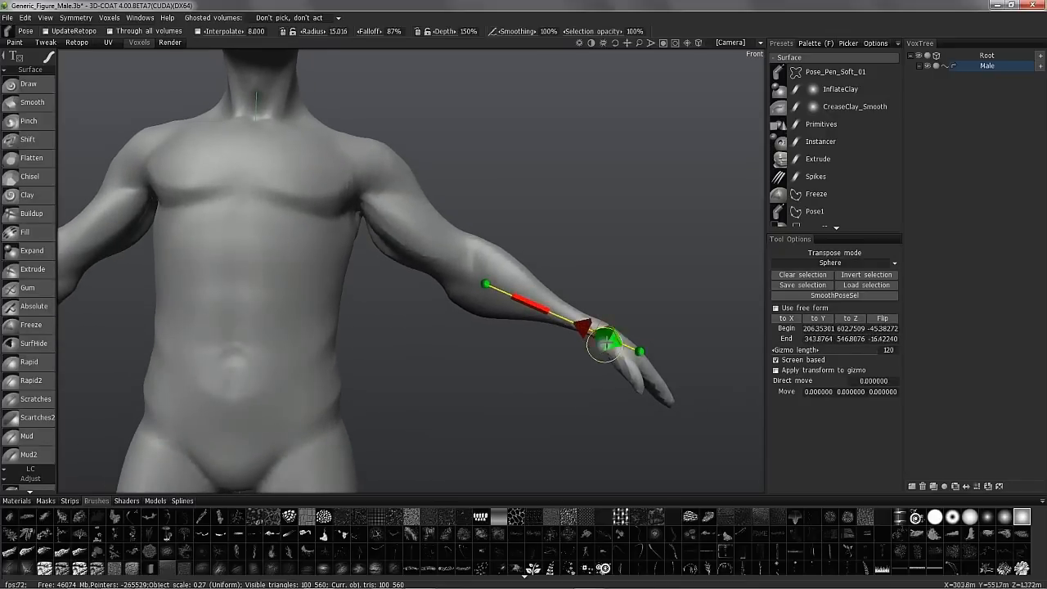
drag(609, 338, 538, 328)
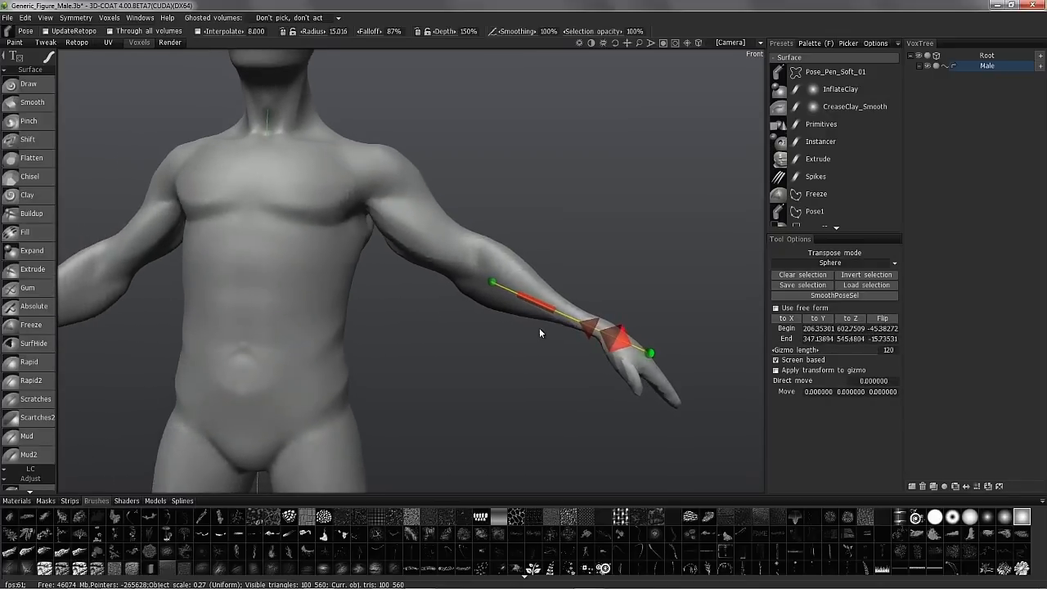
Step: Switch the transpose mode from Sphere to Ring
click(818, 262)
click(815, 287)
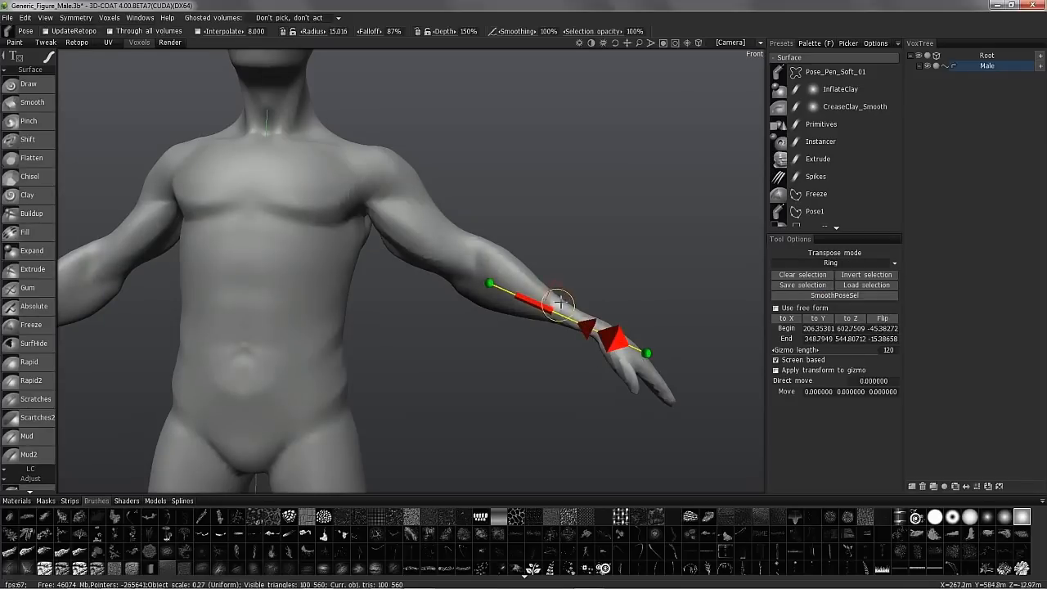
Step: Move the gizmo off the arm, clear the selection, and draw a new Ring selection between the wrist and forearm
drag(489, 281, 585, 131)
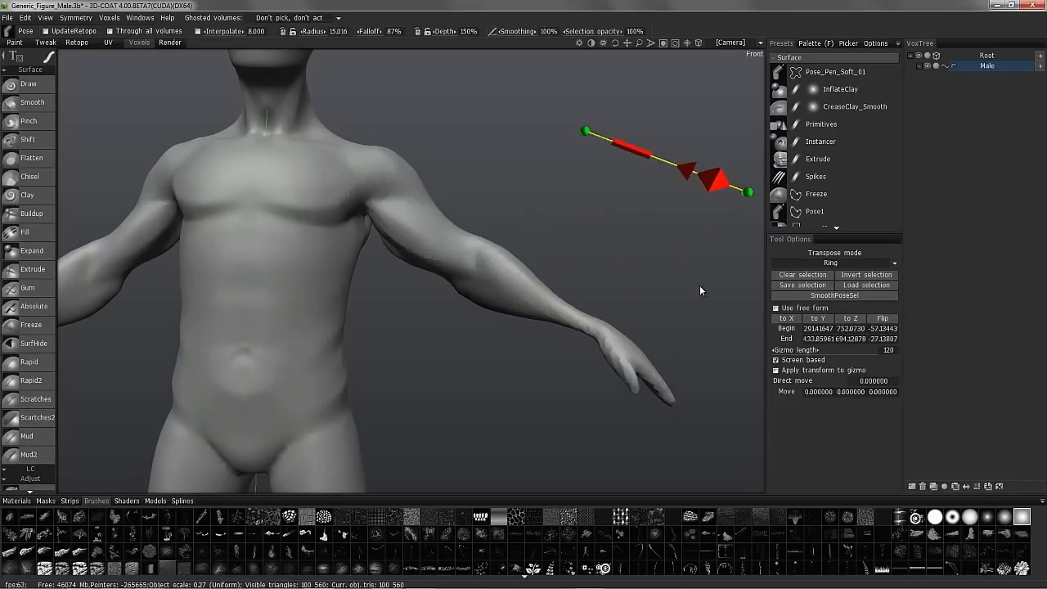
click(798, 276)
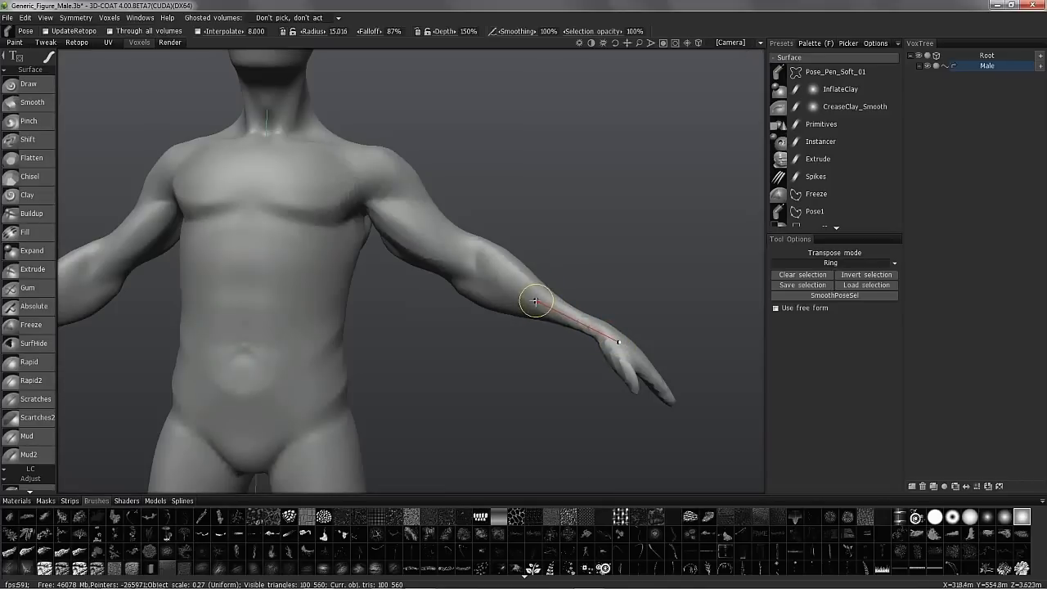
drag(535, 302, 426, 241)
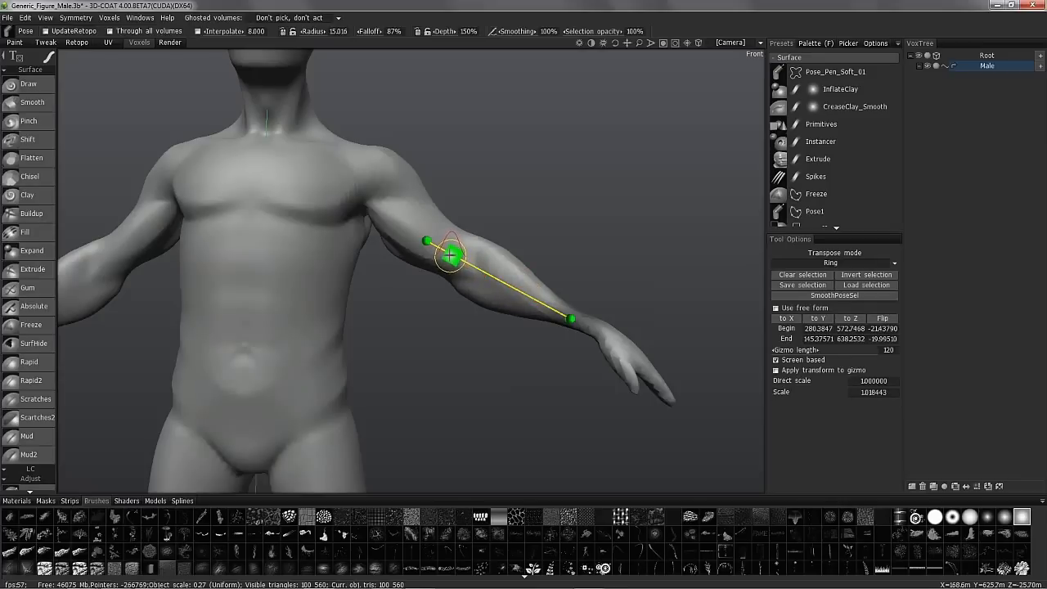
Step: Try scaling the ring-selected area along the forearm and again with the gizmo's far end swung off the arm
drag(444, 251, 432, 243)
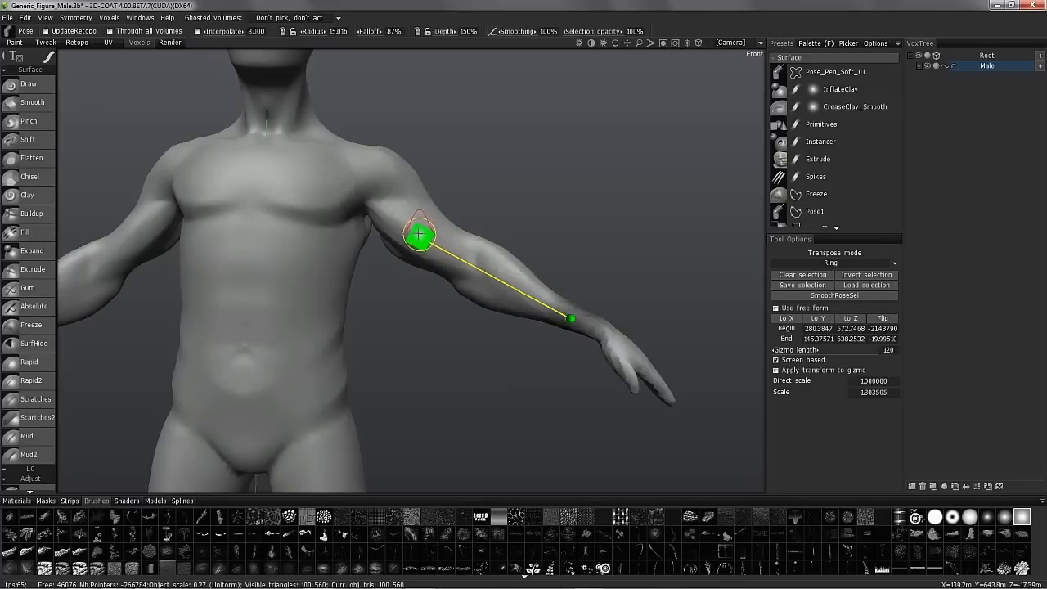
drag(414, 229, 647, 173)
drag(648, 245, 687, 175)
drag(687, 175, 614, 262)
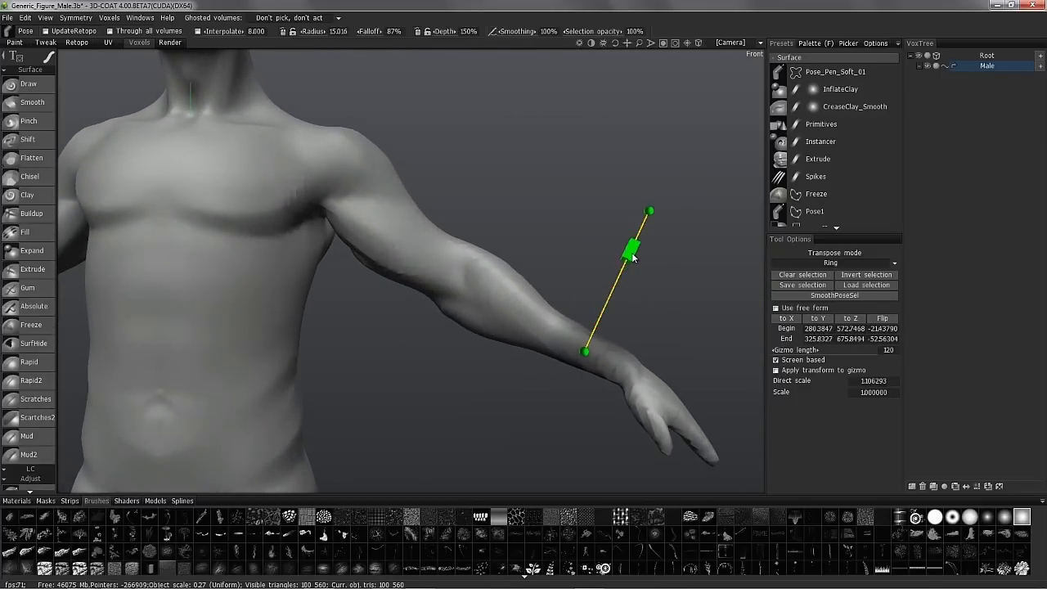
mouse_move(573, 237)
mouse_down()
mouse_move(558, 245)
mouse_move(565, 254)
mouse_up()
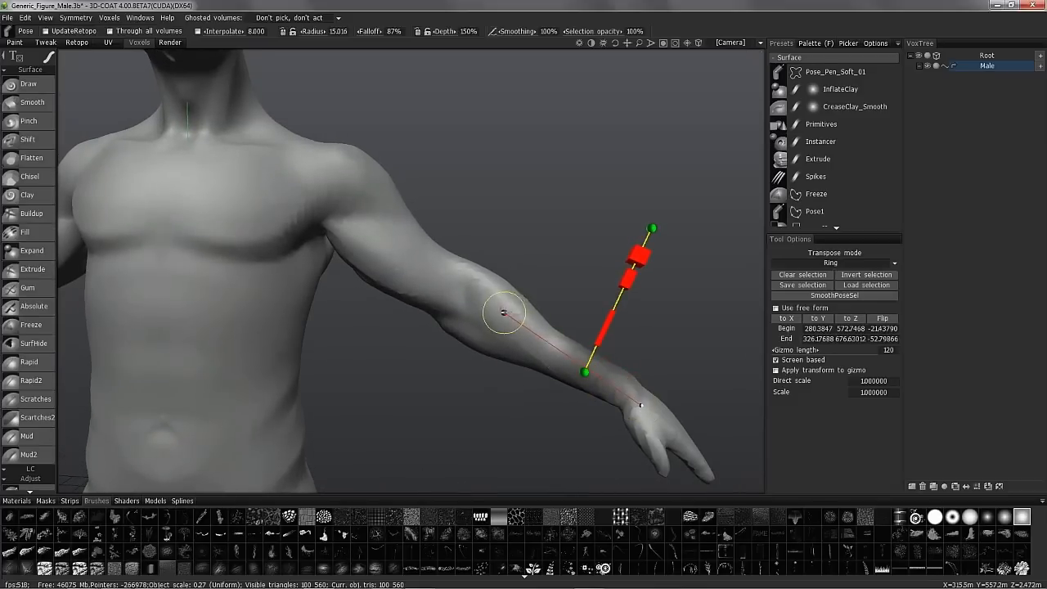
Step: Draw a longer Ring selection from the wrist to the upper forearm and try a slight scale
drag(504, 319, 500, 317)
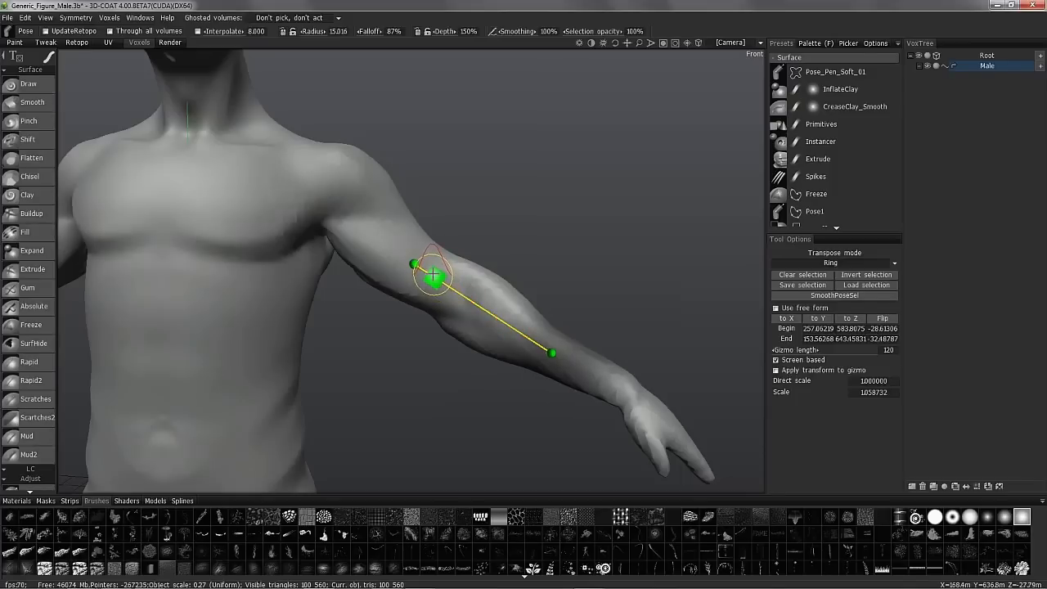
drag(432, 273, 434, 275)
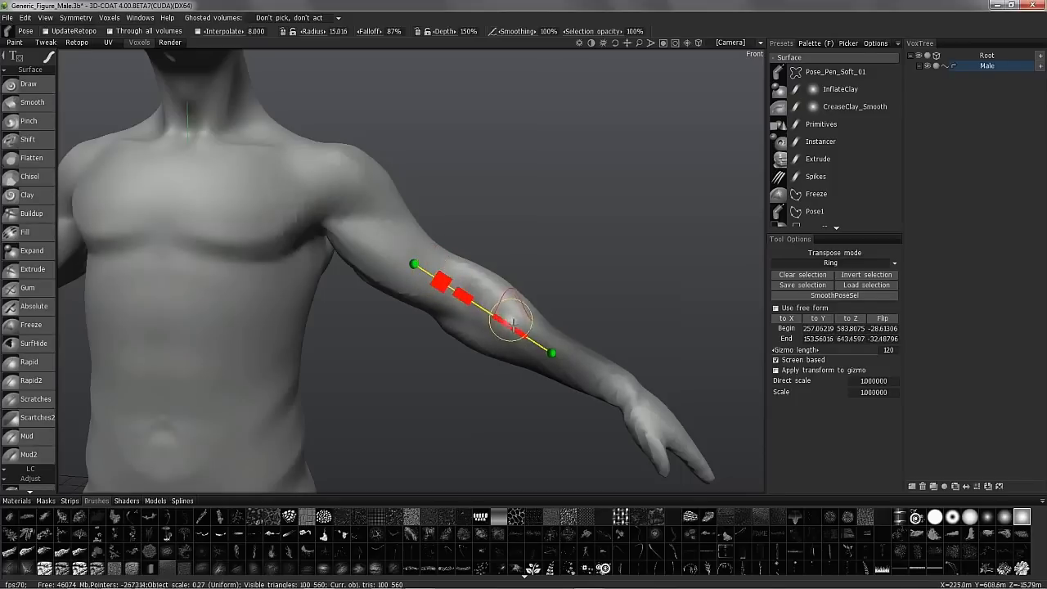
Step: Reposition the gizmo's ends so it runs along the forearm toward the hand
drag(552, 355, 520, 387)
drag(513, 328, 651, 413)
right_drag(405, 171, 494, 363)
drag(495, 363, 547, 348)
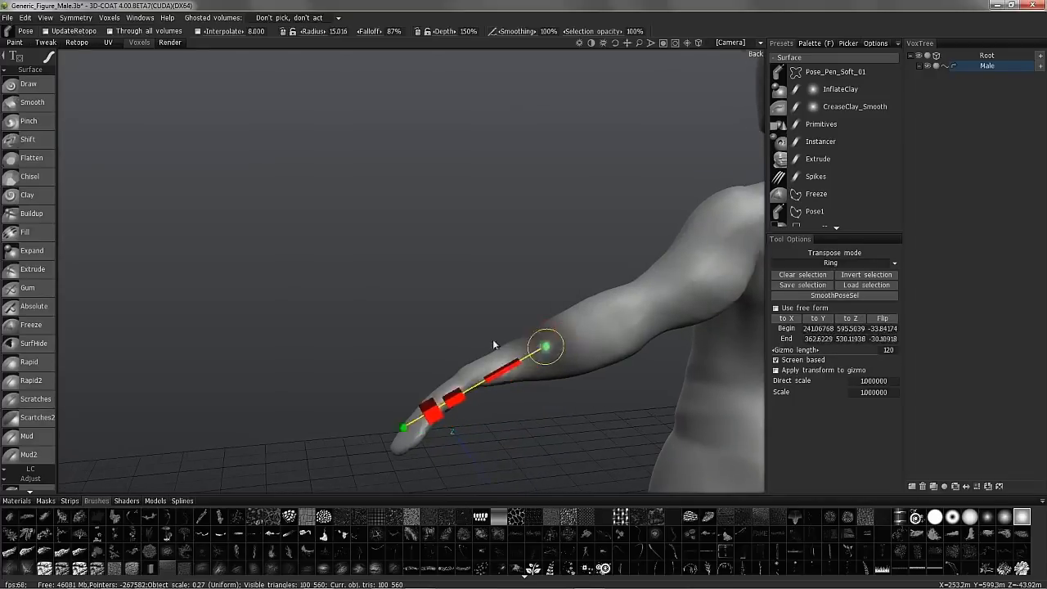
Step: Select the whole male figure in the Select object transpose mode, and clear that selection
click(831, 263)
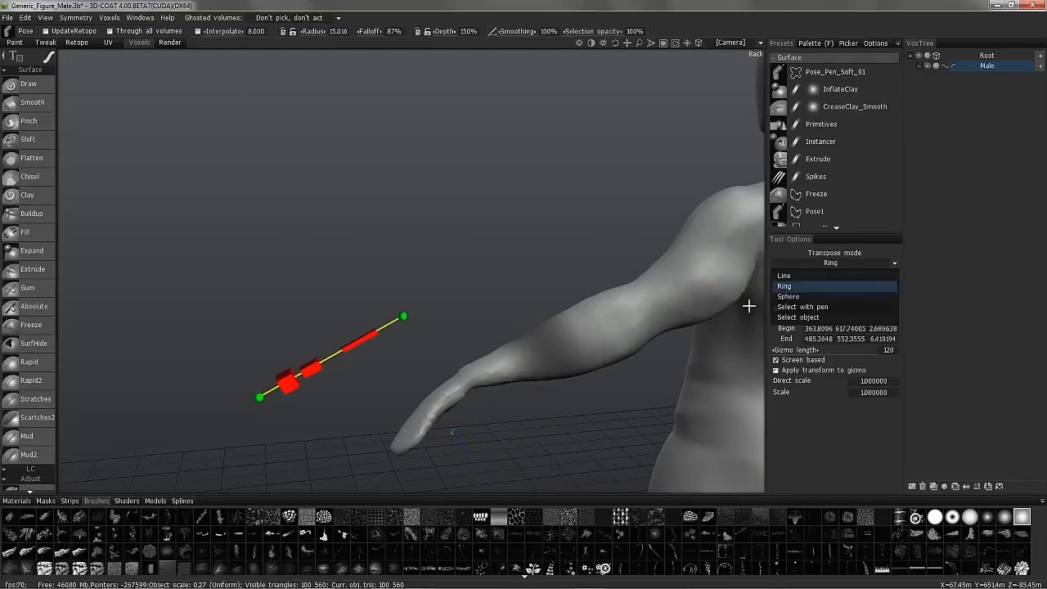
click(792, 317)
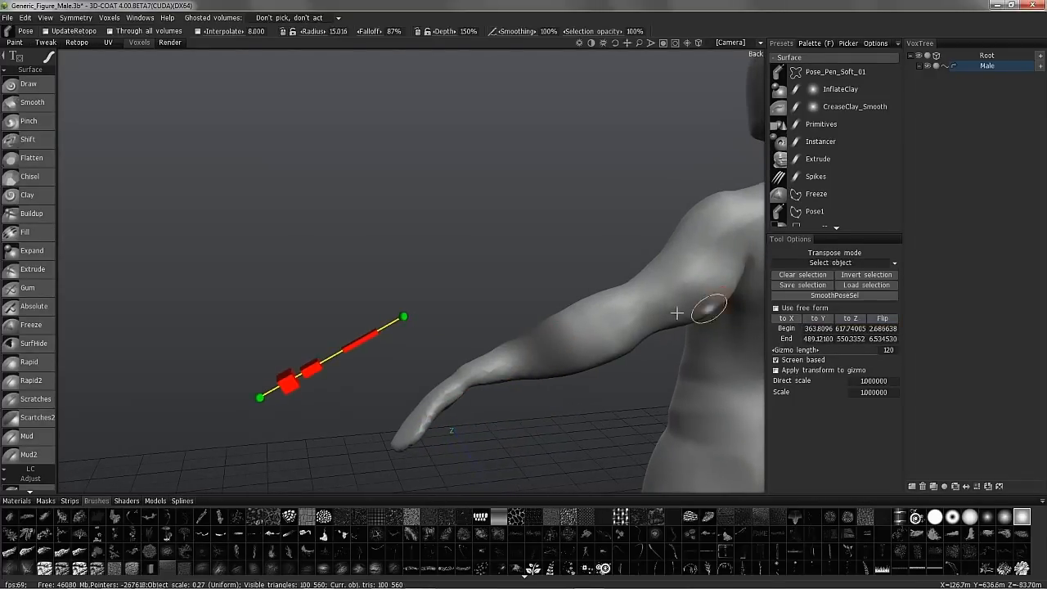
drag(679, 288, 540, 297)
drag(638, 284, 381, 449)
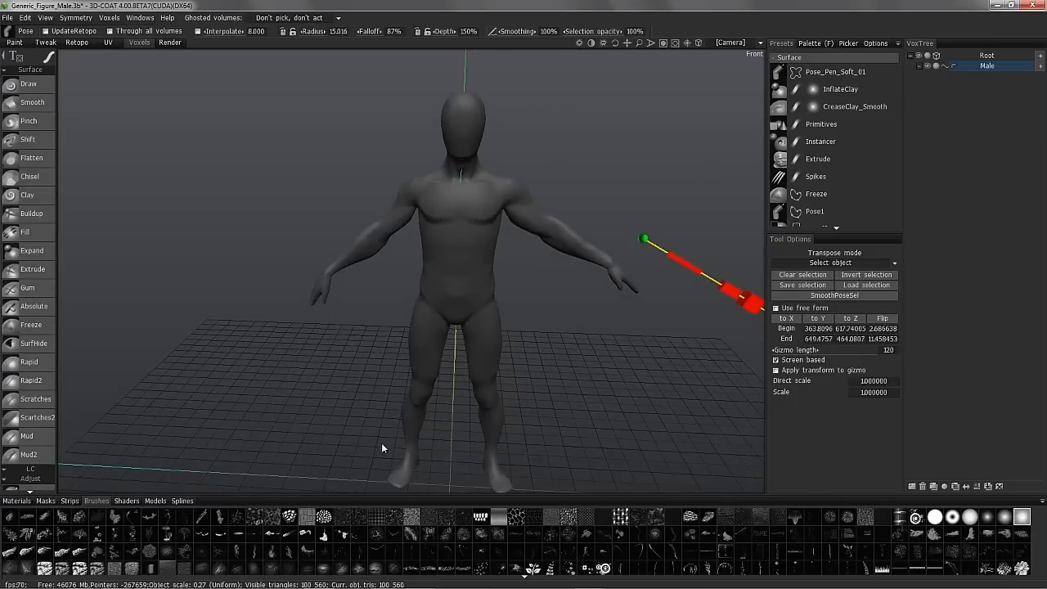
drag(456, 125, 479, 260)
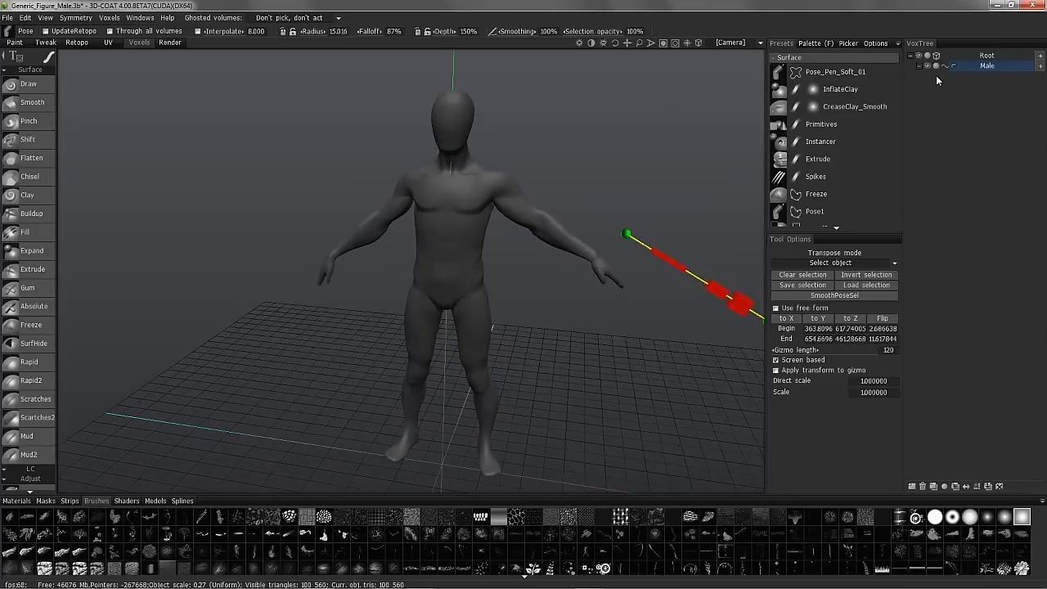
click(802, 275)
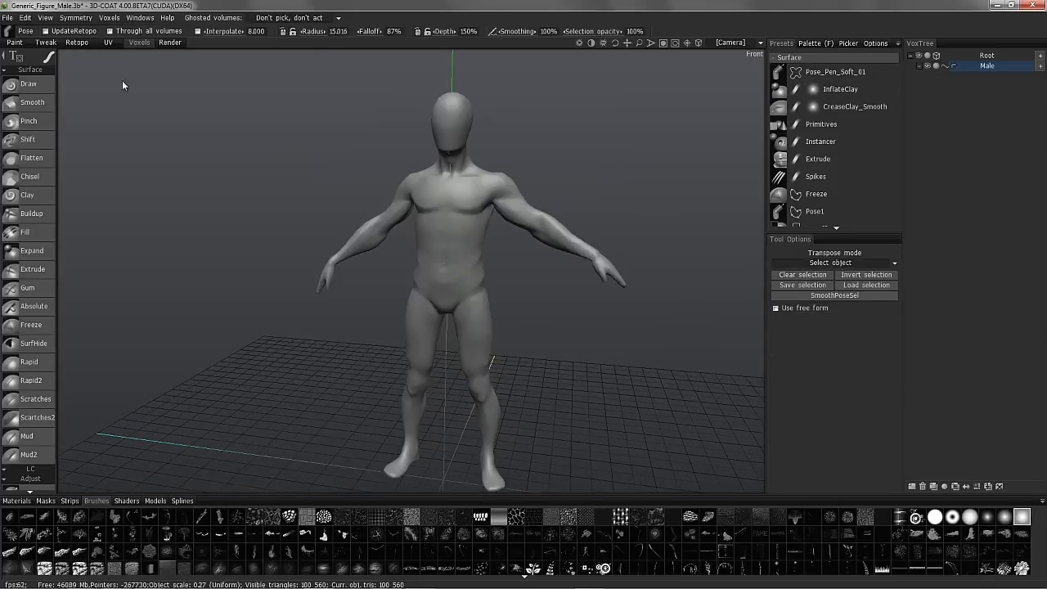
Step: Activate the Draw tool and restore the downgraded Male volume from the cache
click(42, 86)
drag(385, 131, 402, 168)
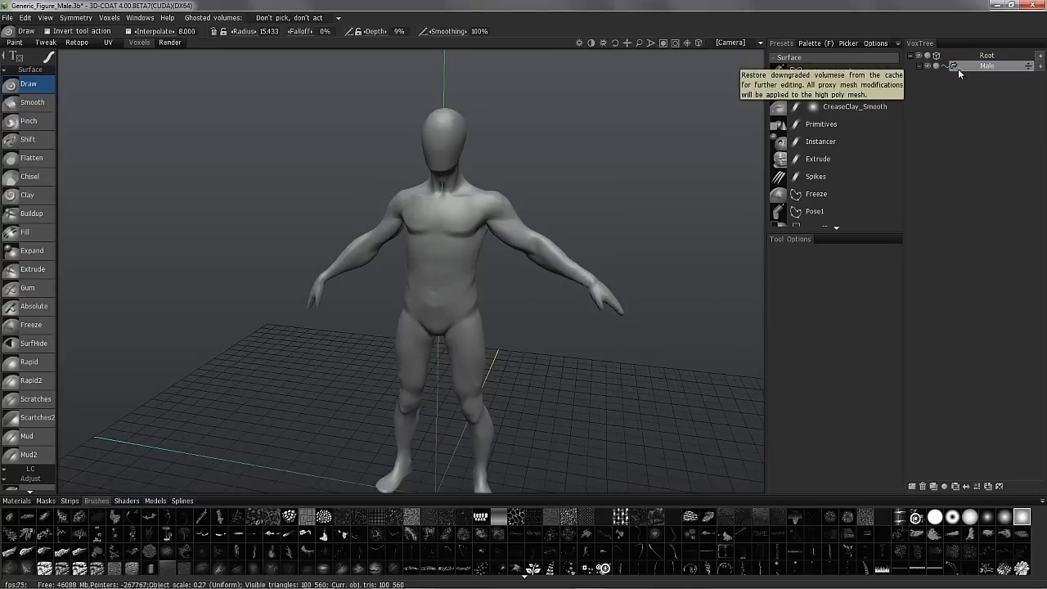
key(KP_2)
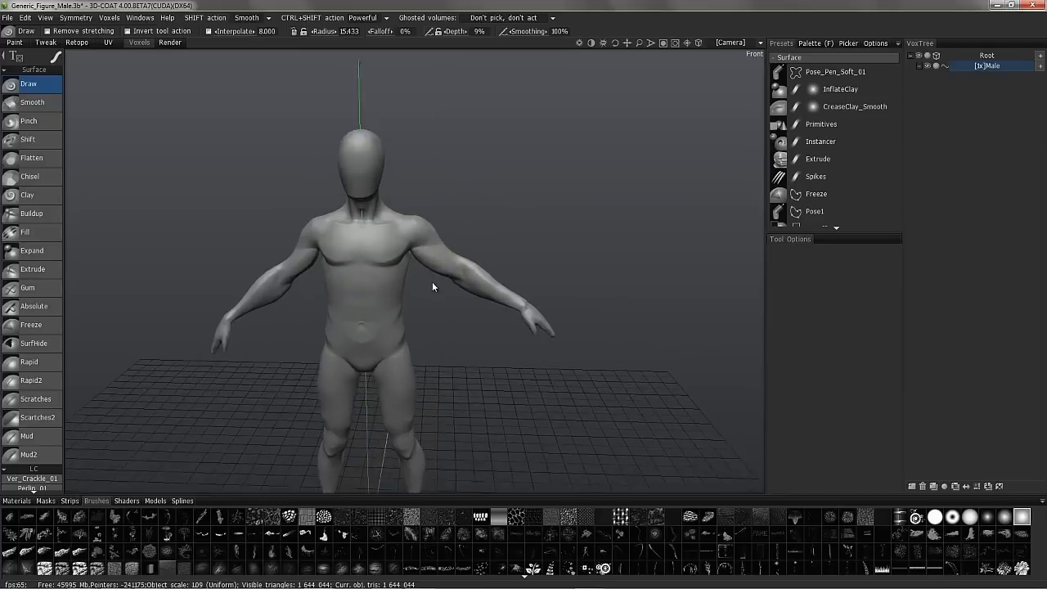
Step: Turn on symmetry across the X axis for the restored figure
key(s)
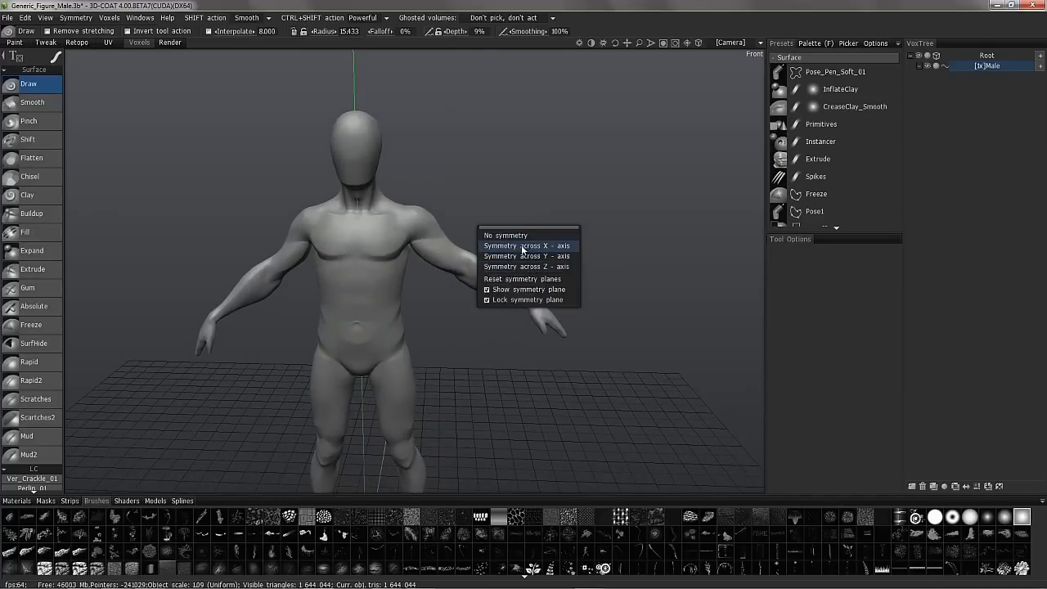
click(531, 246)
drag(584, 258, 423, 249)
drag(56, 328, 57, 120)
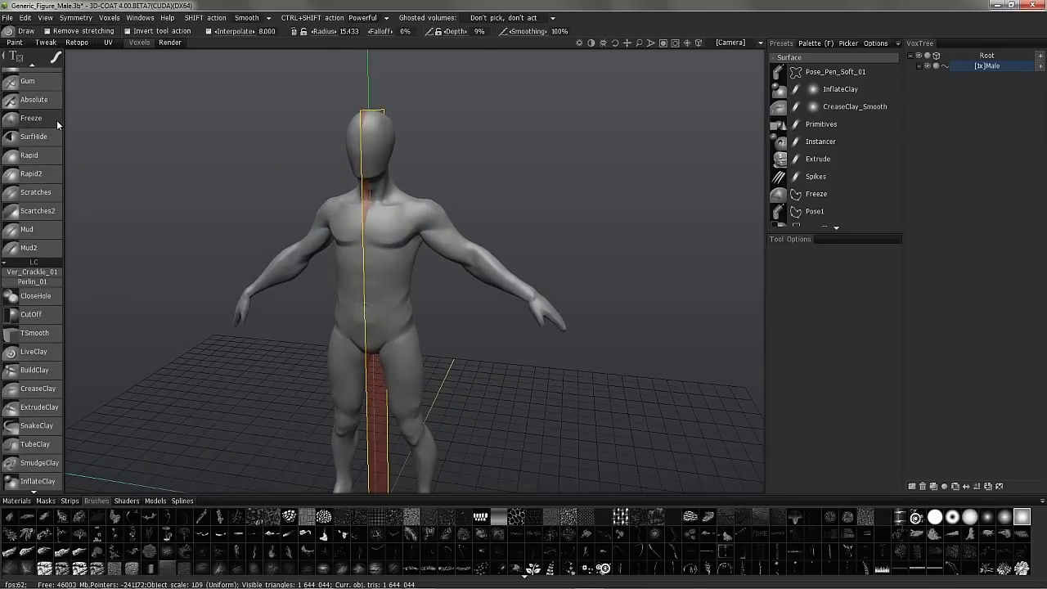
drag(81, 328, 432, 251)
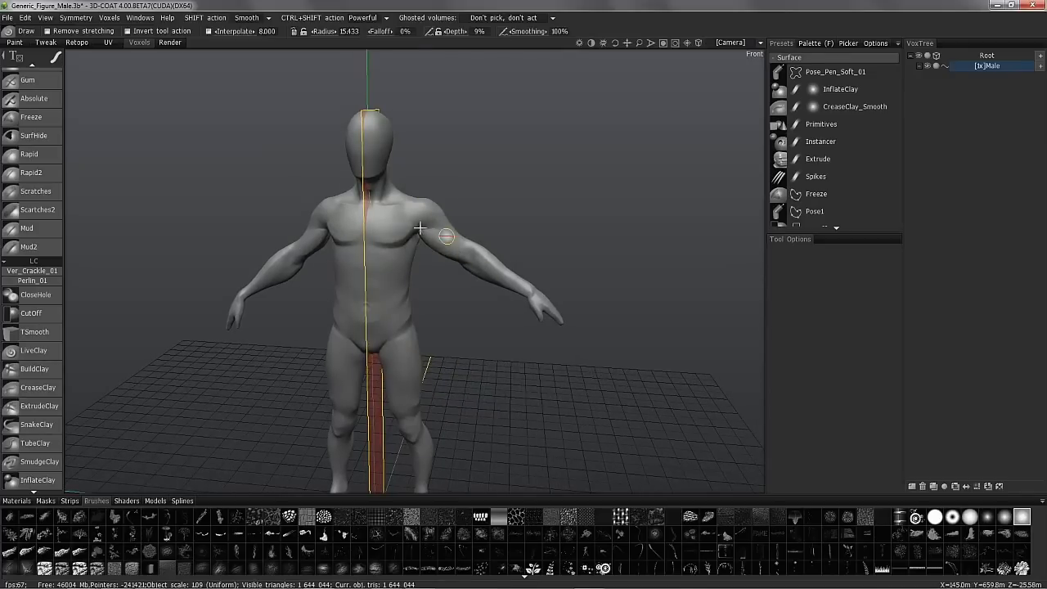
alt+drag(445, 240, 443, 238)
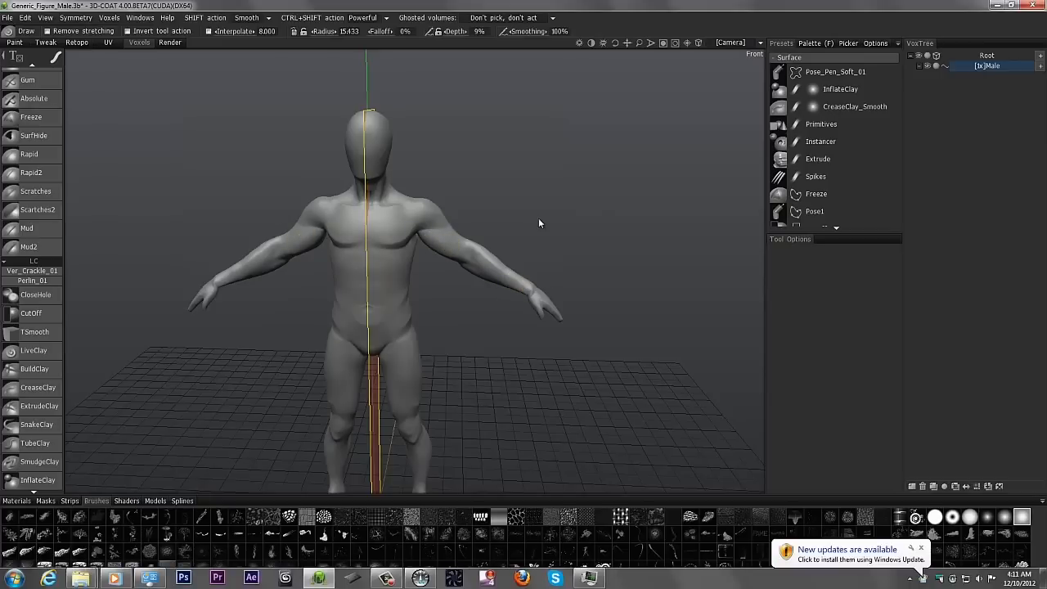
mouse_move(602, 305)
mouse_down()
mouse_move(583, 275)
mouse_move(440, 235)
mouse_move(446, 158)
mouse_up()
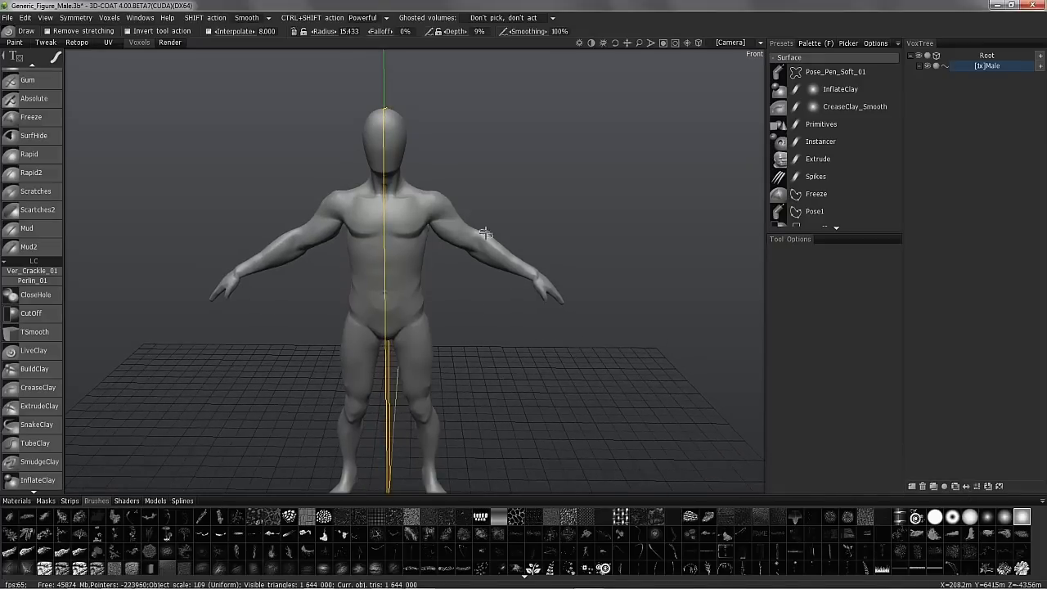
click(110, 18)
drag(544, 249, 408, 168)
right_drag(408, 169, 512, 277)
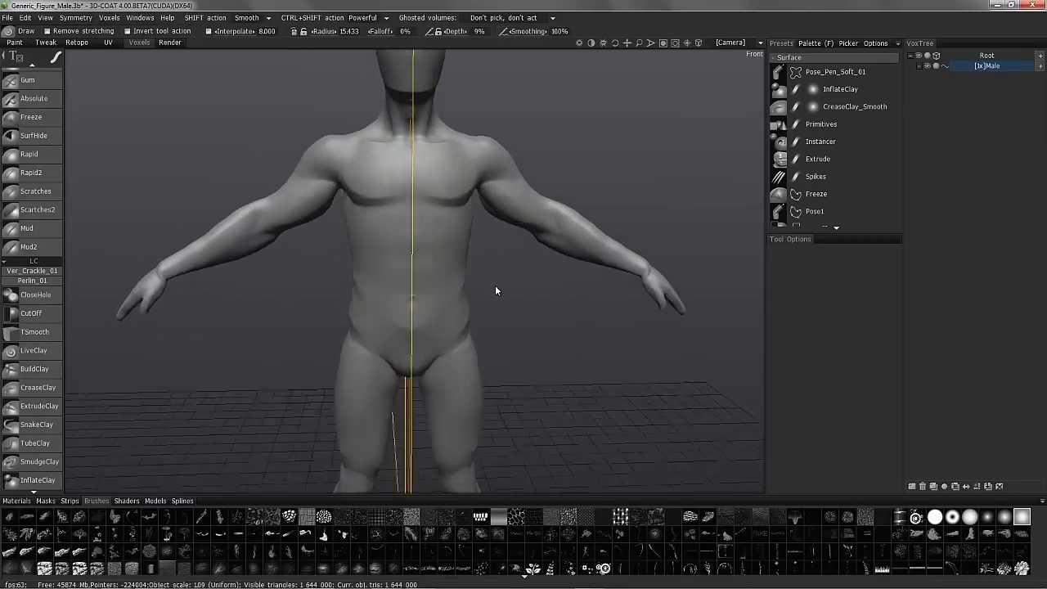
Step: Choose the Move tool with a brush radius of 53.238 and adjust the arm's shape around the elbow
scroll(51, 376, down, 5)
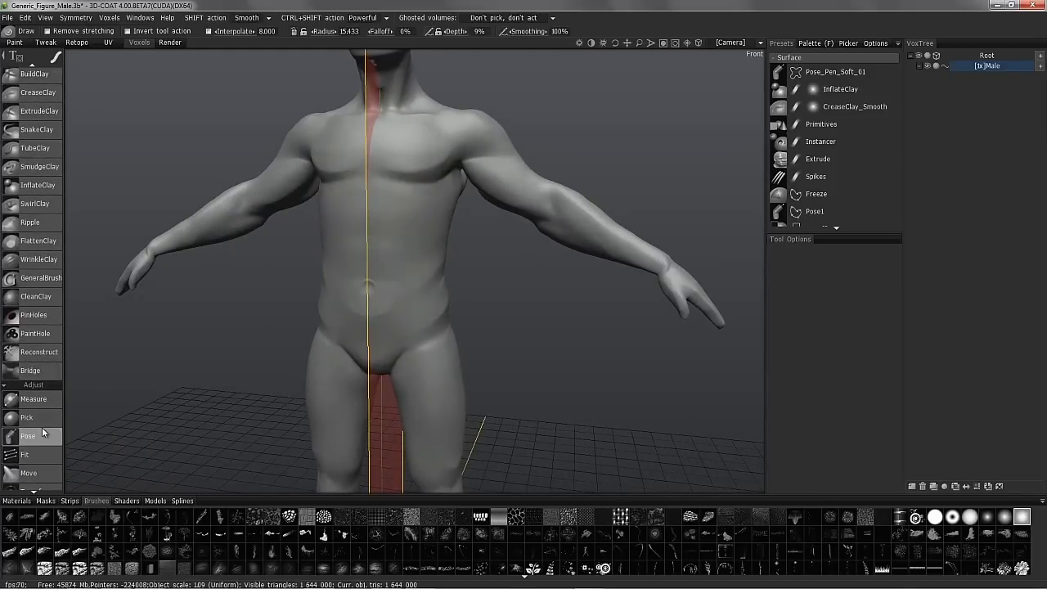
scroll(47, 426, down, 1)
click(48, 427)
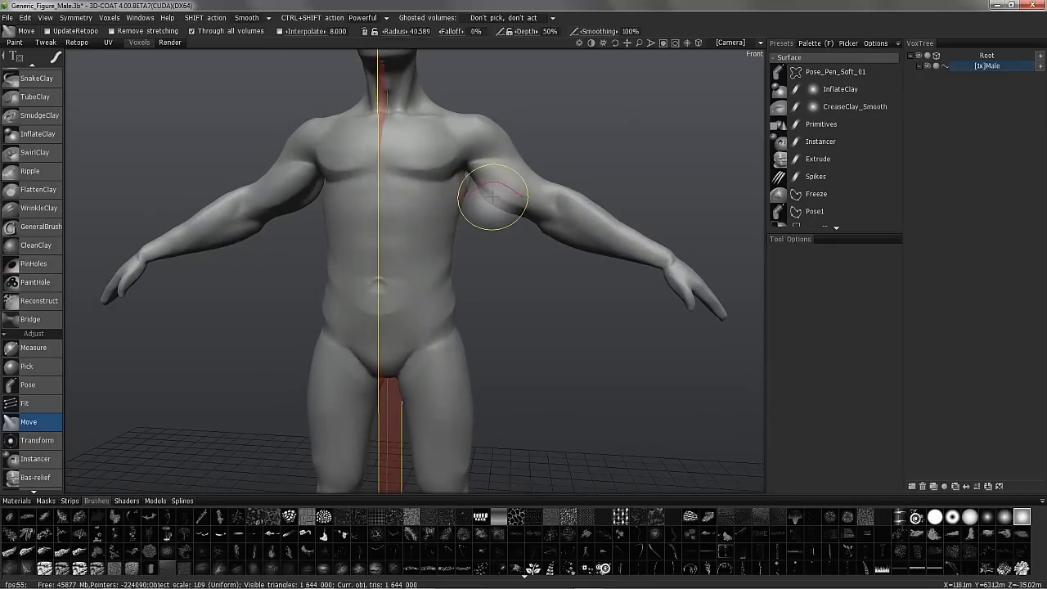
right_drag(493, 198, 505, 199)
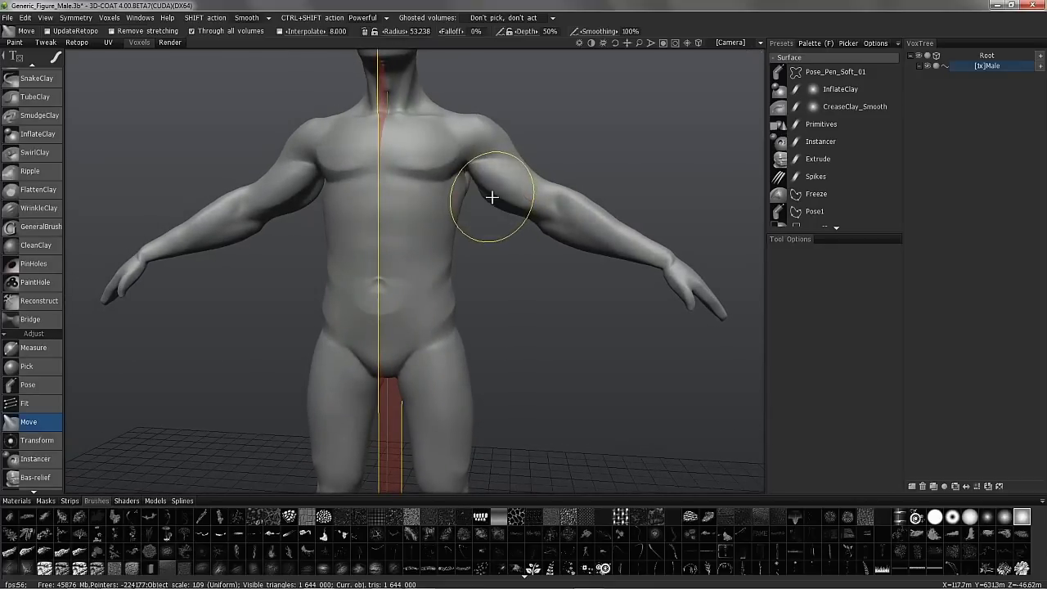
right_drag(547, 230, 547, 229)
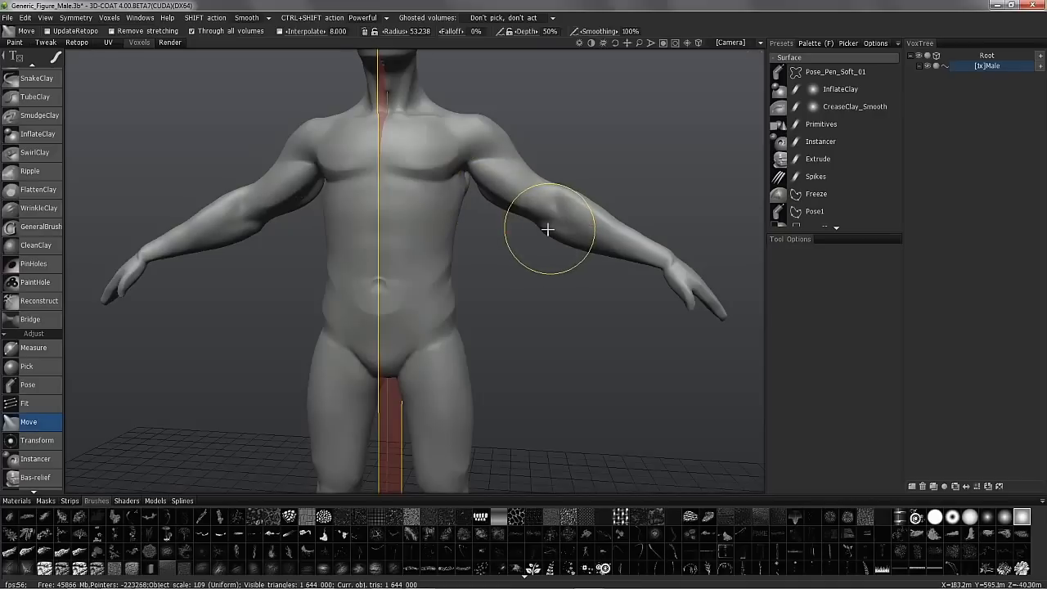
mouse_move(549, 227)
mouse_down()
mouse_move(618, 252)
mouse_move(556, 119)
mouse_move(526, 213)
mouse_move(546, 246)
mouse_move(561, 243)
mouse_up()
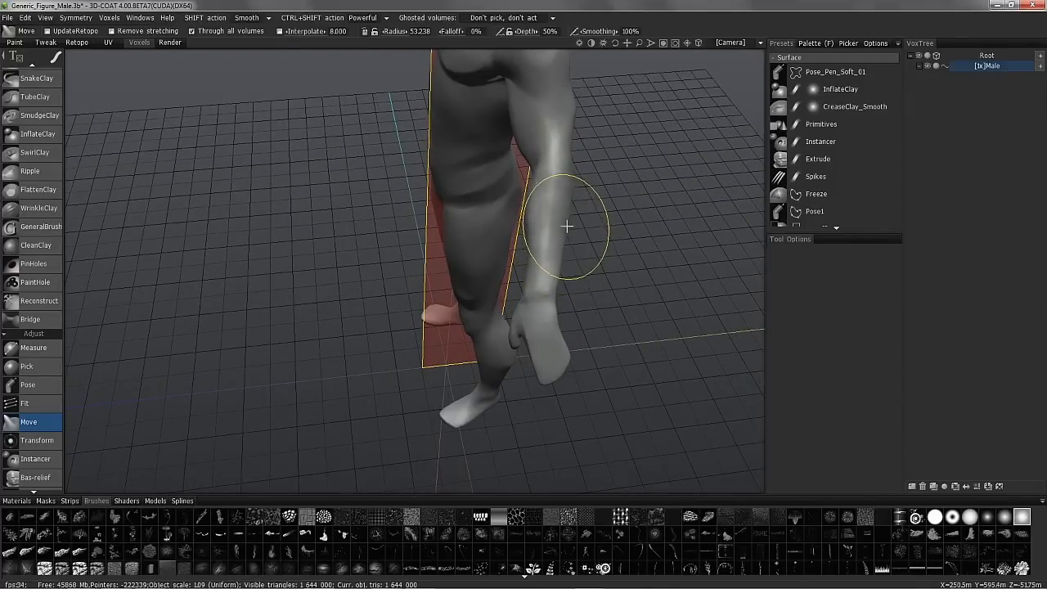
Step: Reduce the Move brush radius to 39.714 while working on the arm from the side
mouse_move(569, 198)
alt+mouse_down()
mouse_move(483, 192)
mouse_move(499, 124)
mouse_move(531, 197)
alt+mouse_up()
right_drag(531, 196, 523, 187)
mouse_move(524, 162)
alt+mouse_down()
mouse_move(486, 153)
mouse_move(536, 177)
alt+mouse_up()
drag(385, 219, 644, 131)
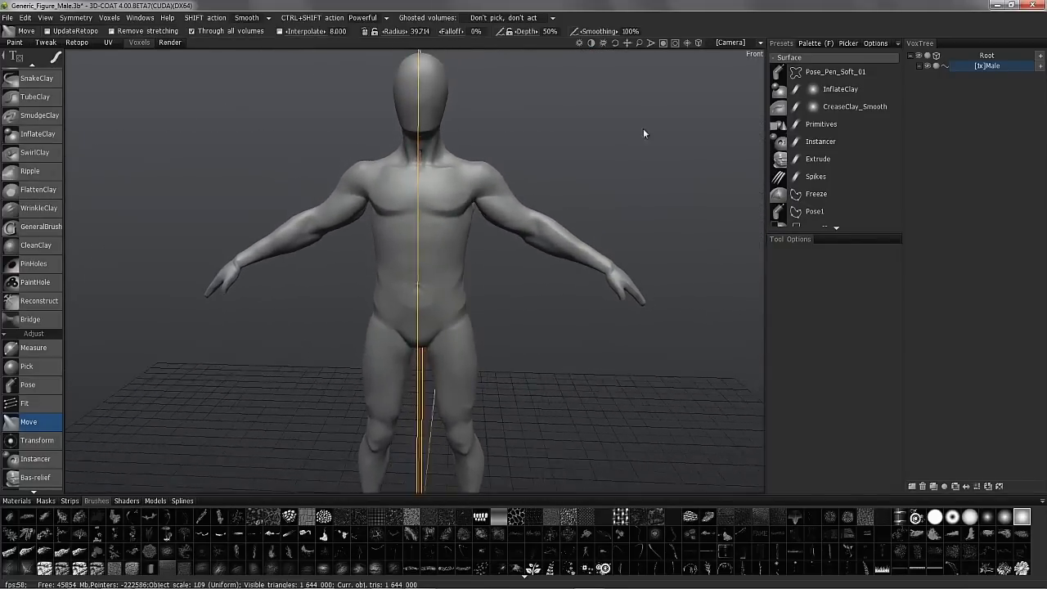
Step: Hide the Male volume and add a new empty volume under Root
click(927, 66)
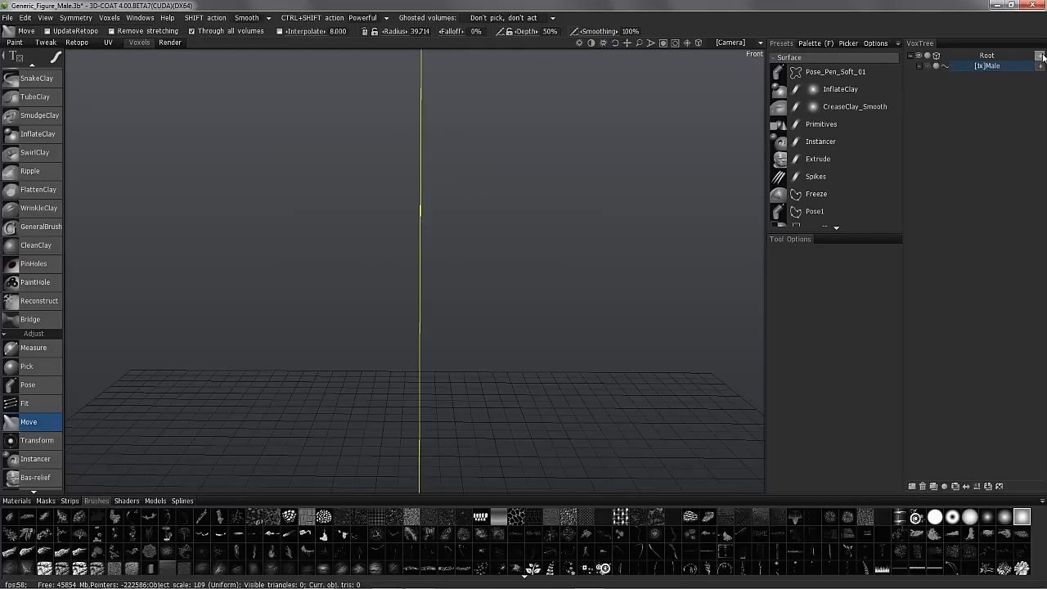
click(1041, 55)
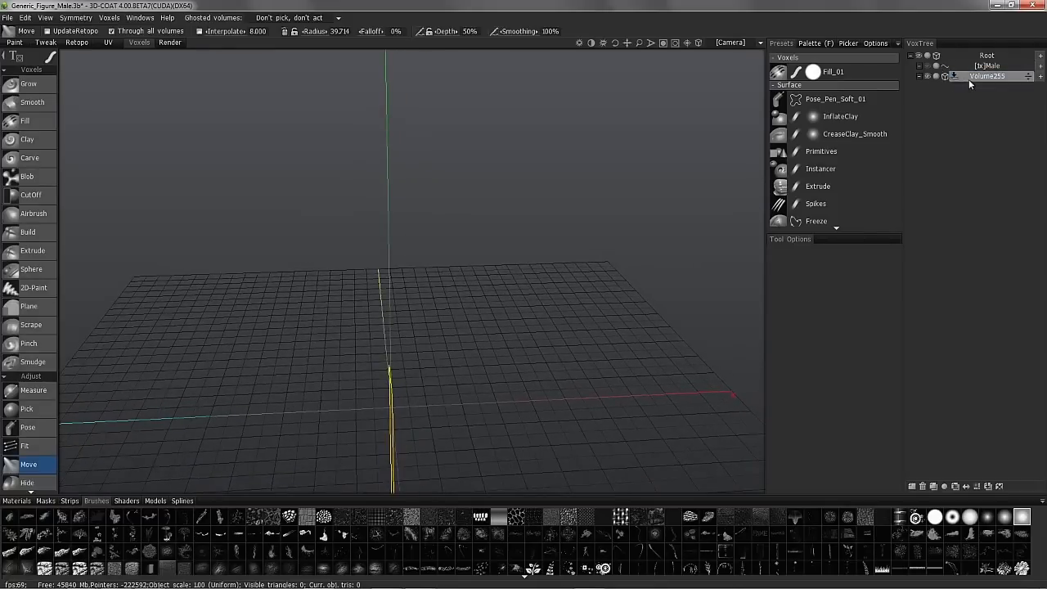
Step: Increase the resolution of the new empty volume to 2x
click(977, 486)
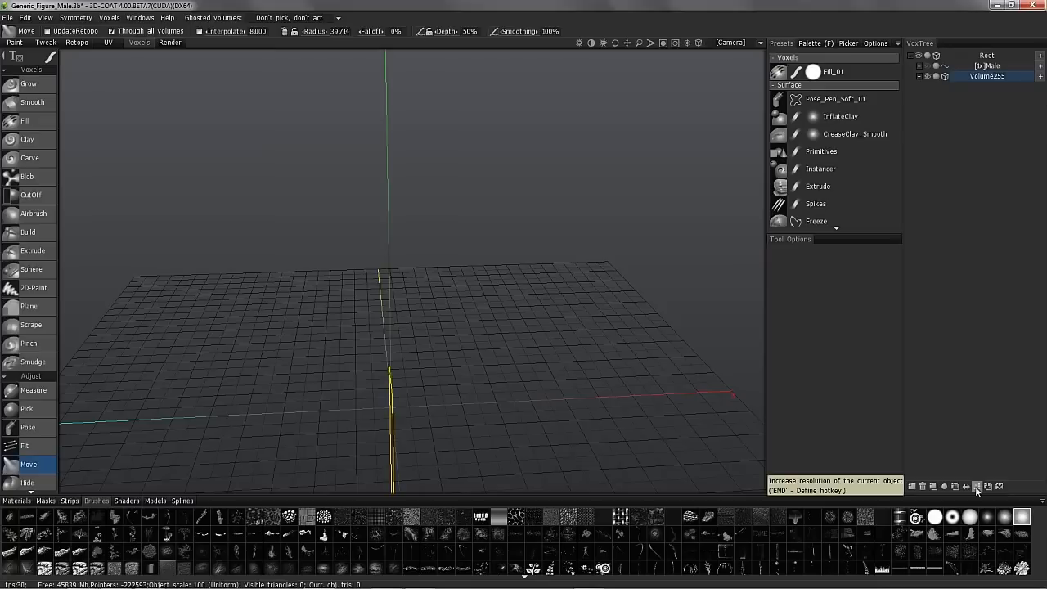
scroll(43, 487, down, 5)
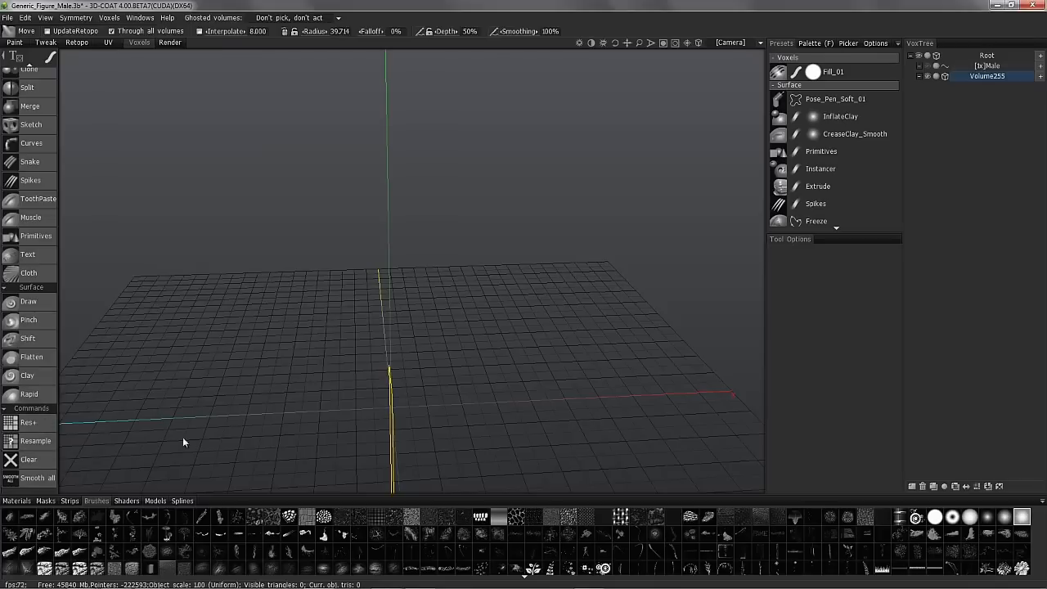
drag(413, 344, 468, 400)
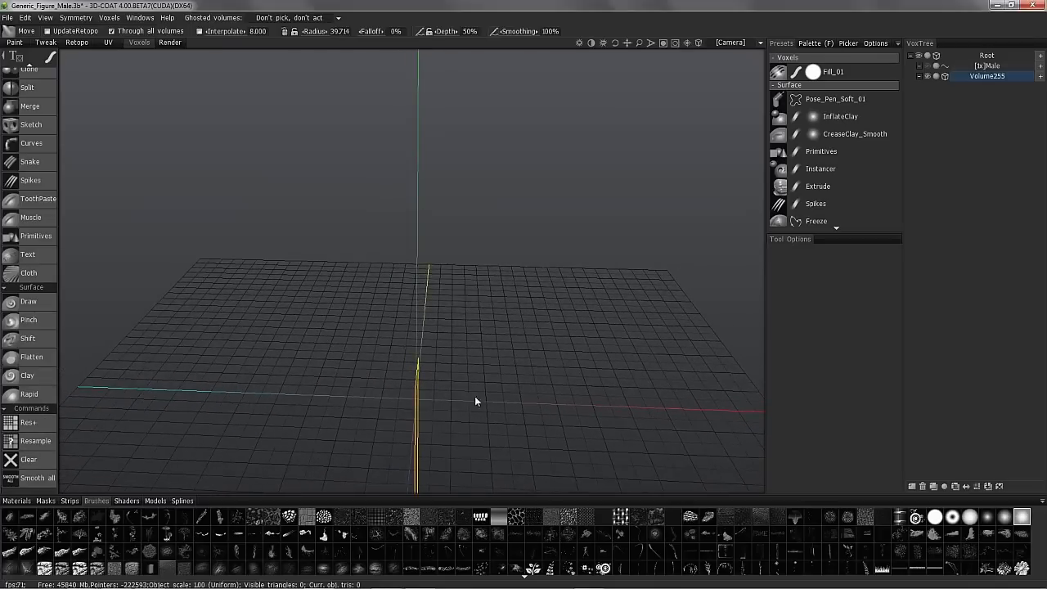
mouse_move(479, 456)
mouse_down()
mouse_move(362, 428)
mouse_move(433, 360)
mouse_up()
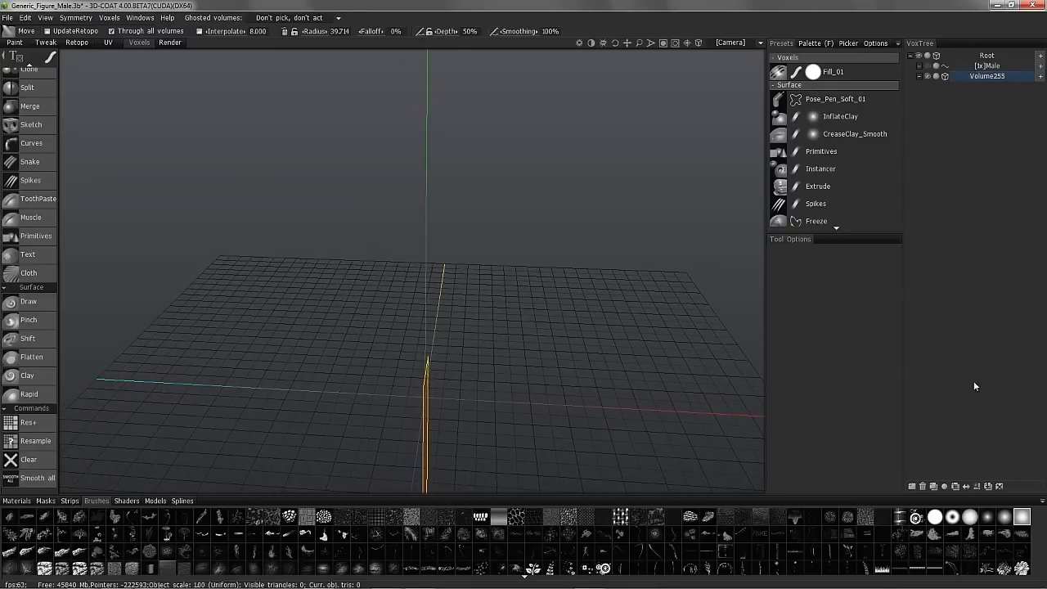
click(977, 487)
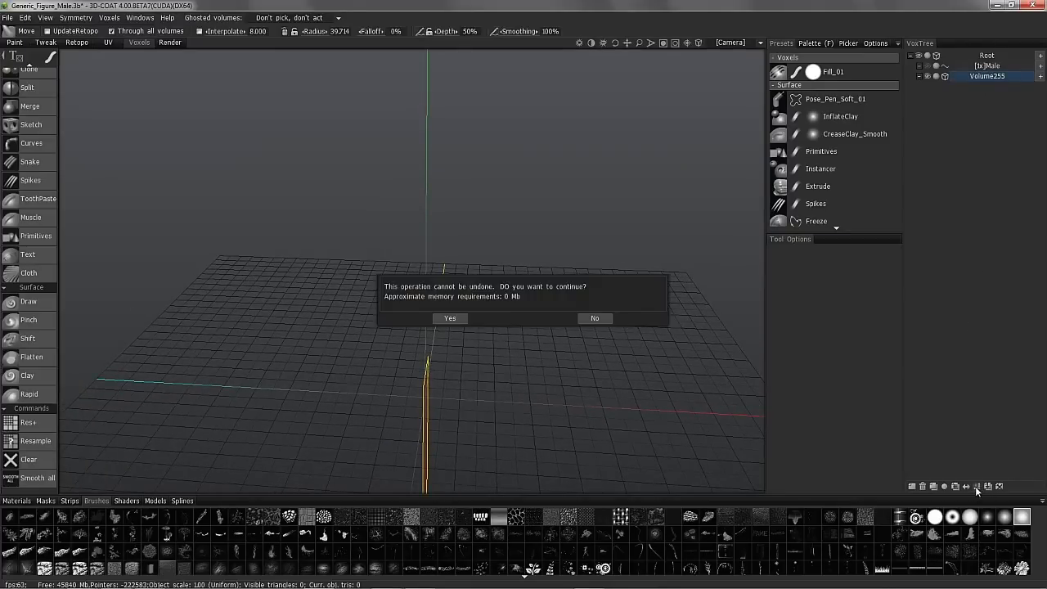
click(455, 318)
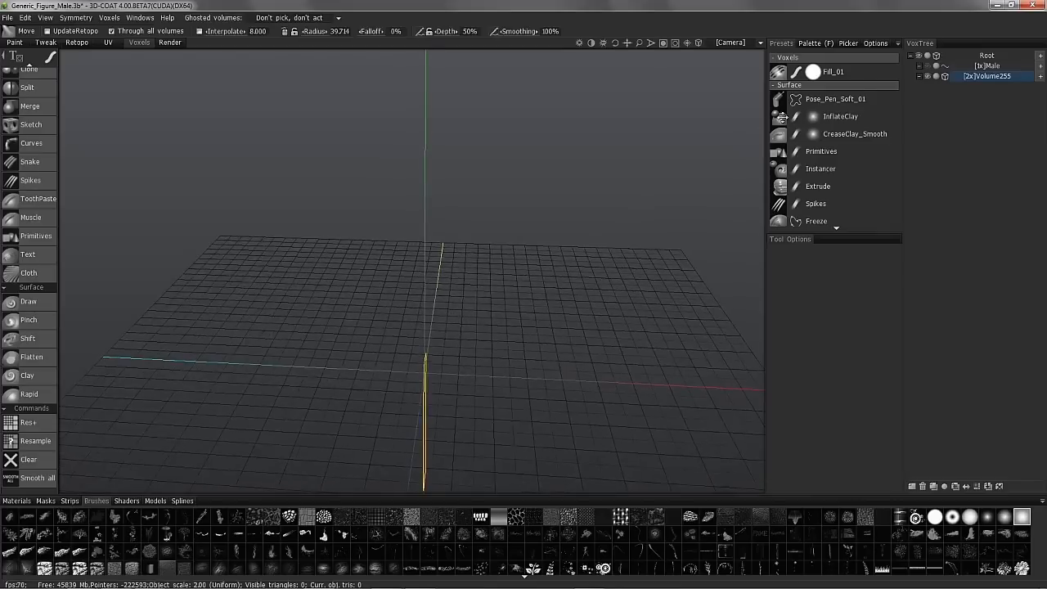
Step: Load the Barrel_01.obj model from the model library for merging into the empty volume
click(155, 502)
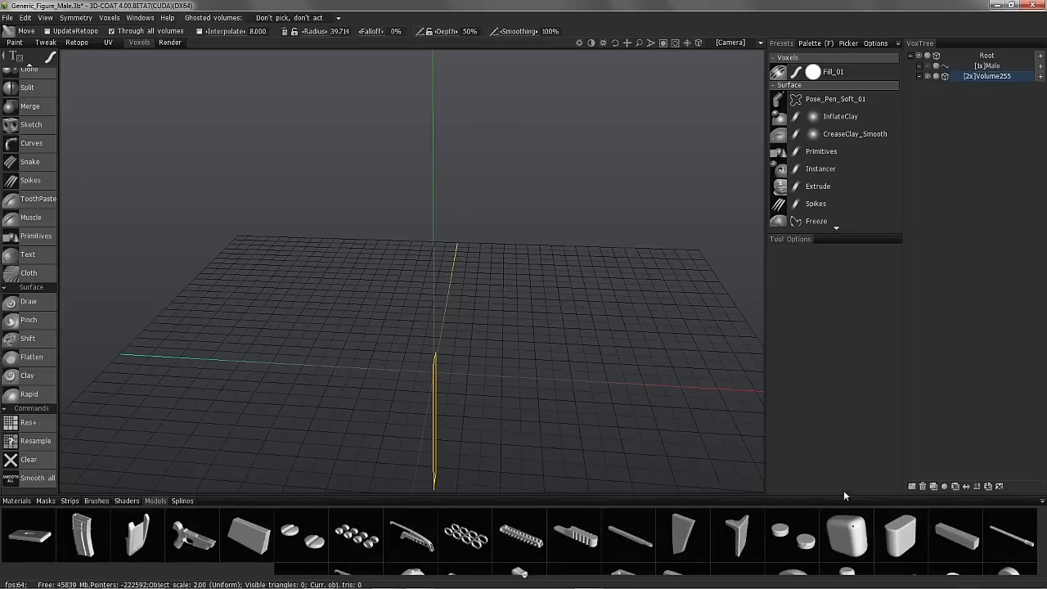
click(1013, 540)
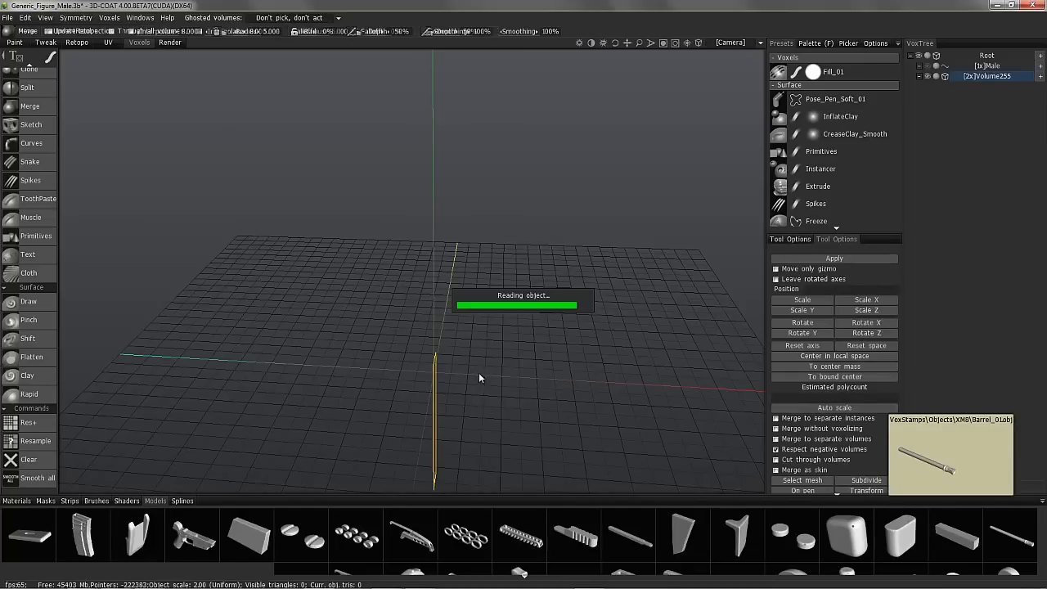
alt+drag(602, 355, 545, 321)
Step: Turn off symmetry so that only a single barrel is placed
key(s)
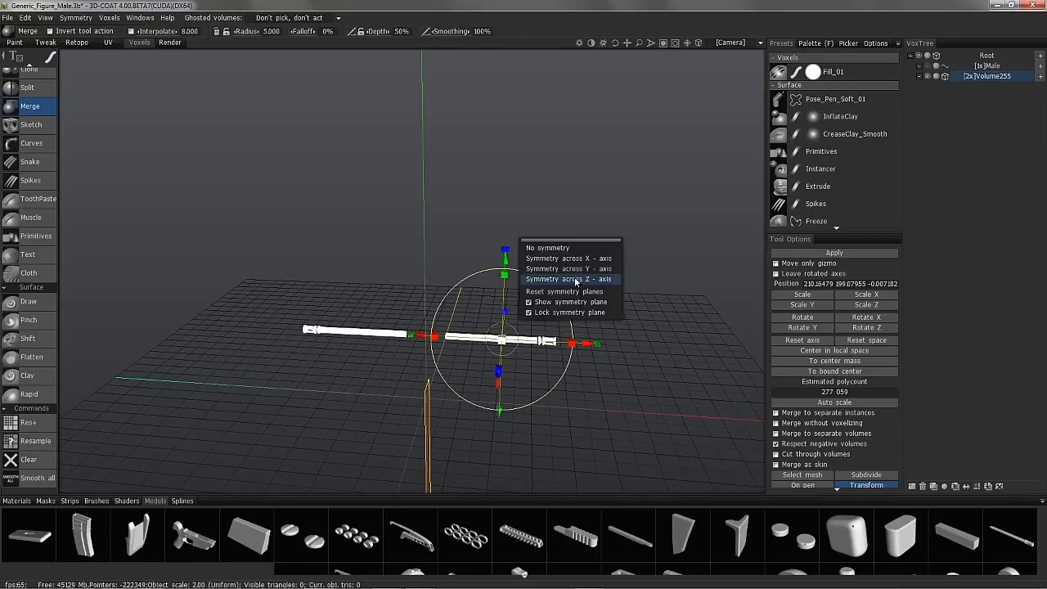
click(579, 249)
alt+drag(656, 220, 825, 262)
alt+middle_drag(662, 347, 495, 349)
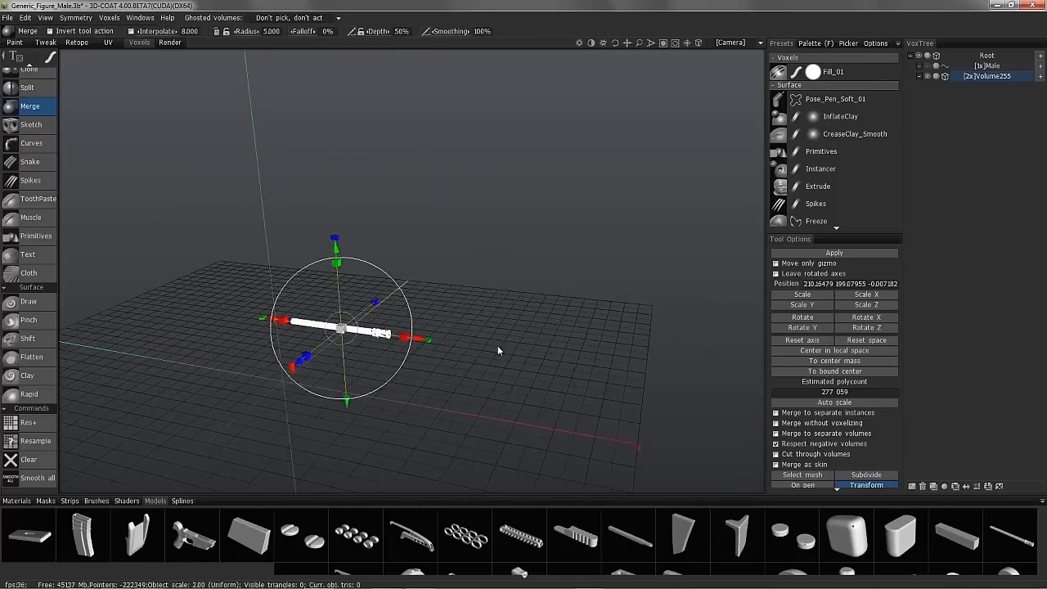
Step: Scale up the barrel with the transform gizmo before merging it
scroll(320, 339, up, 3)
drag(317, 332, 313, 382)
scroll(360, 328, down, 2)
key(KP_2)
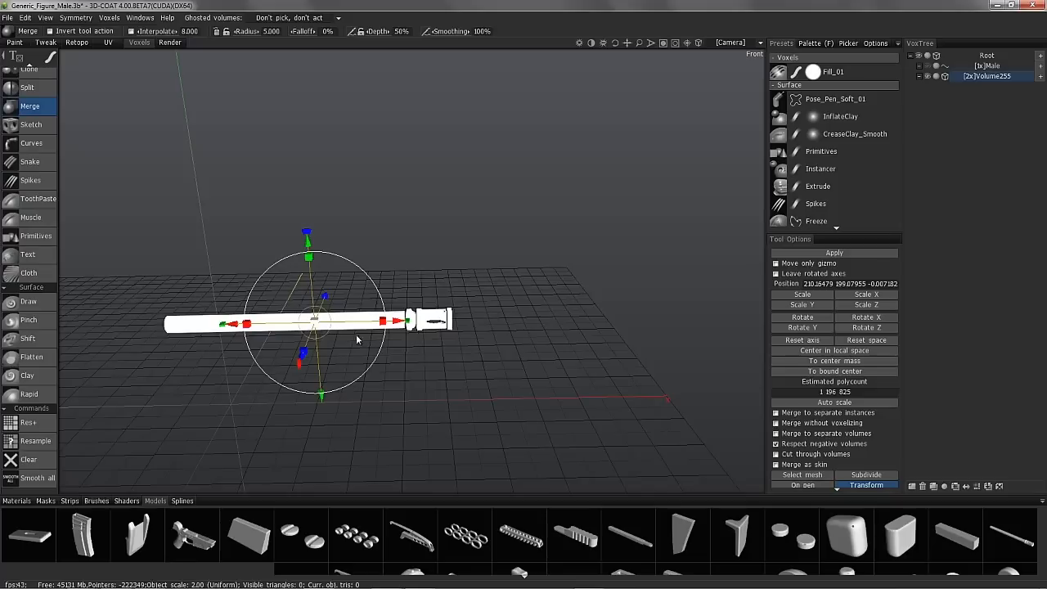
Step: Merge the barrel into the 2x volume, keeping its initial scale and position for export
key(Return)
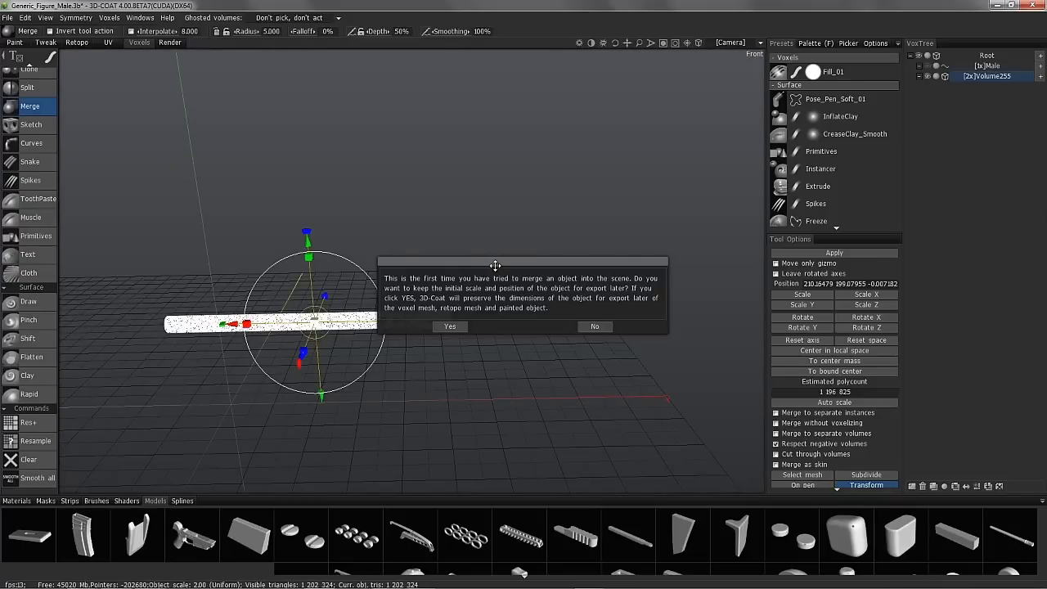
drag(492, 263, 472, 176)
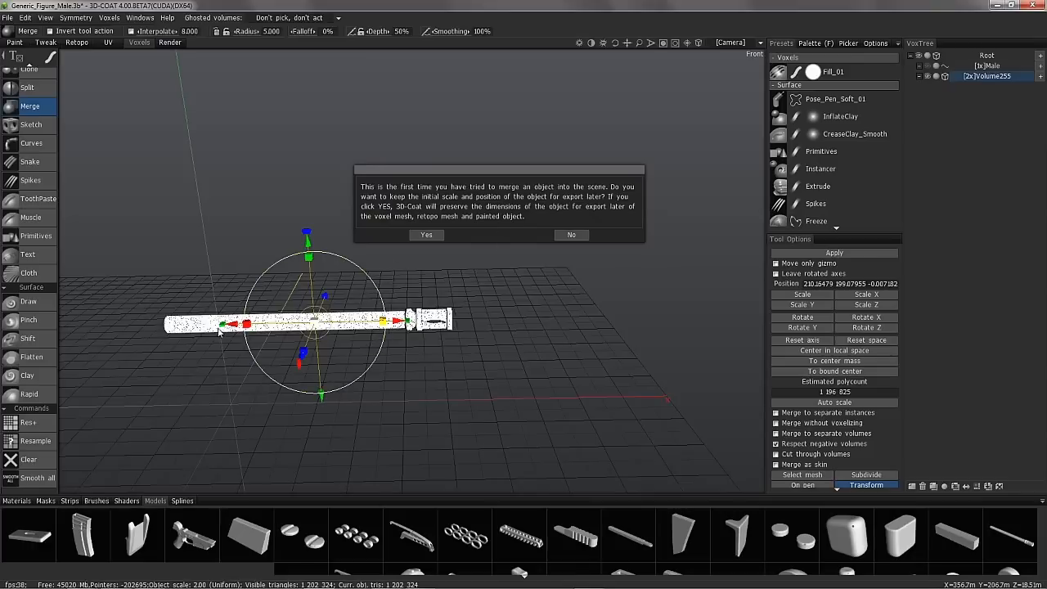
click(429, 235)
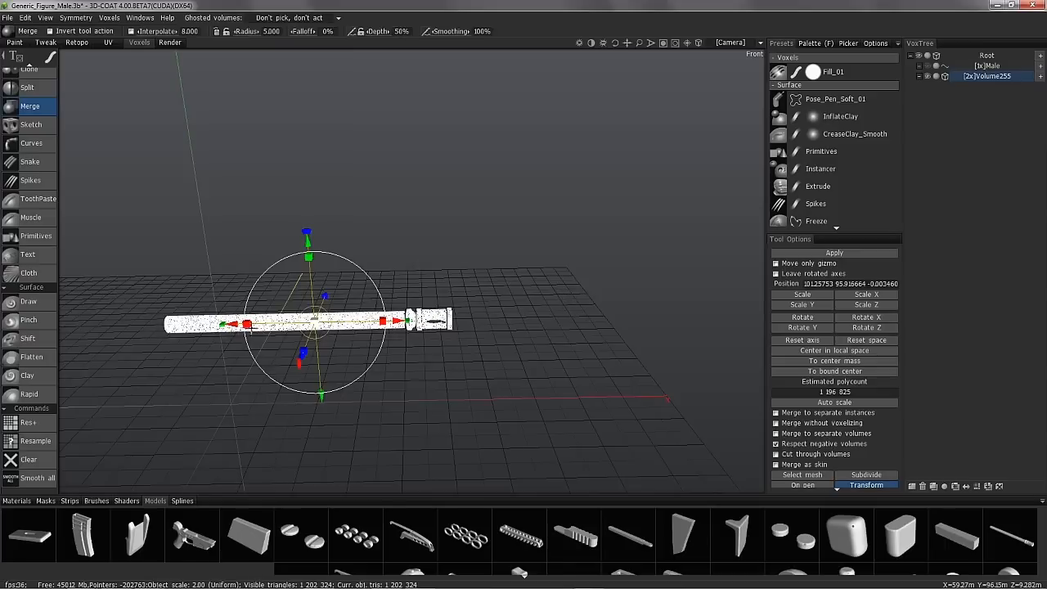
Step: Leave the merge by switching to the Grow tool and inspect the merged barrel
drag(605, 315, 308, 336)
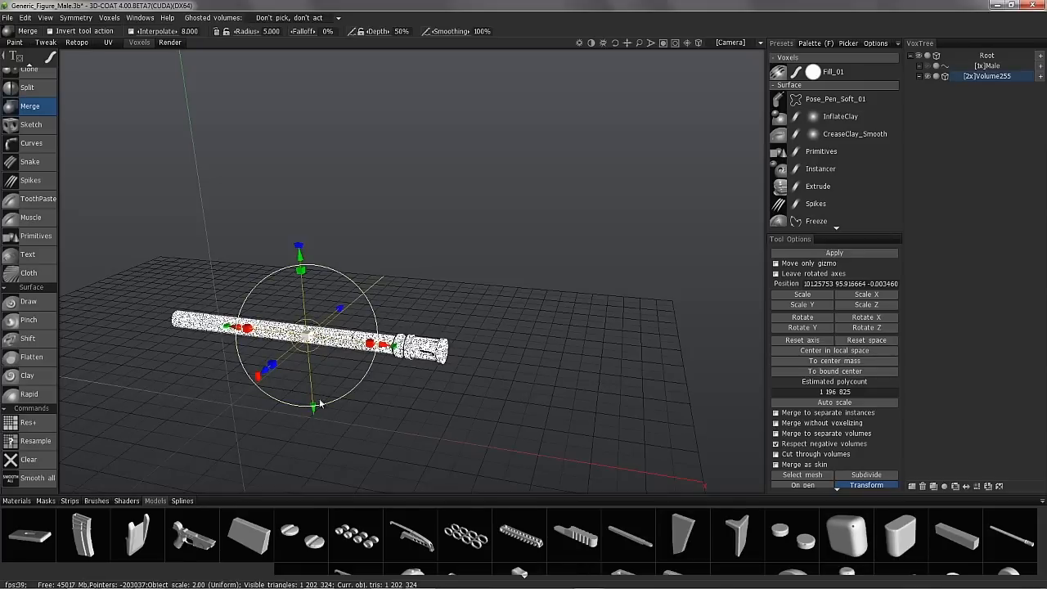
drag(458, 272, 464, 268)
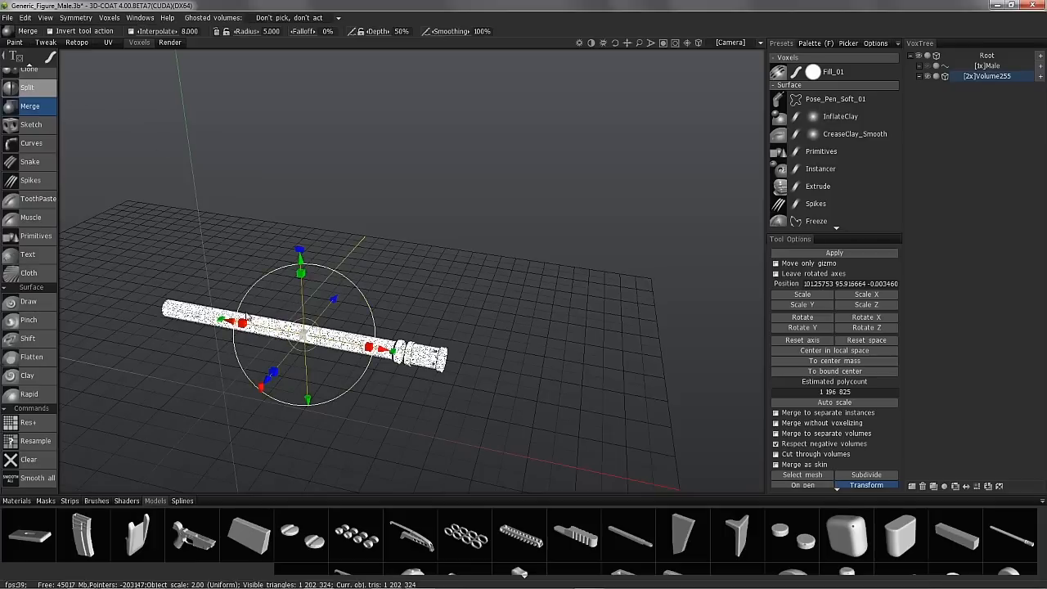
scroll(54, 103, up, 10)
scroll(51, 82, up, 1)
click(50, 77)
drag(369, 263, 489, 334)
right_drag(262, 321, 352, 369)
drag(352, 369, 493, 367)
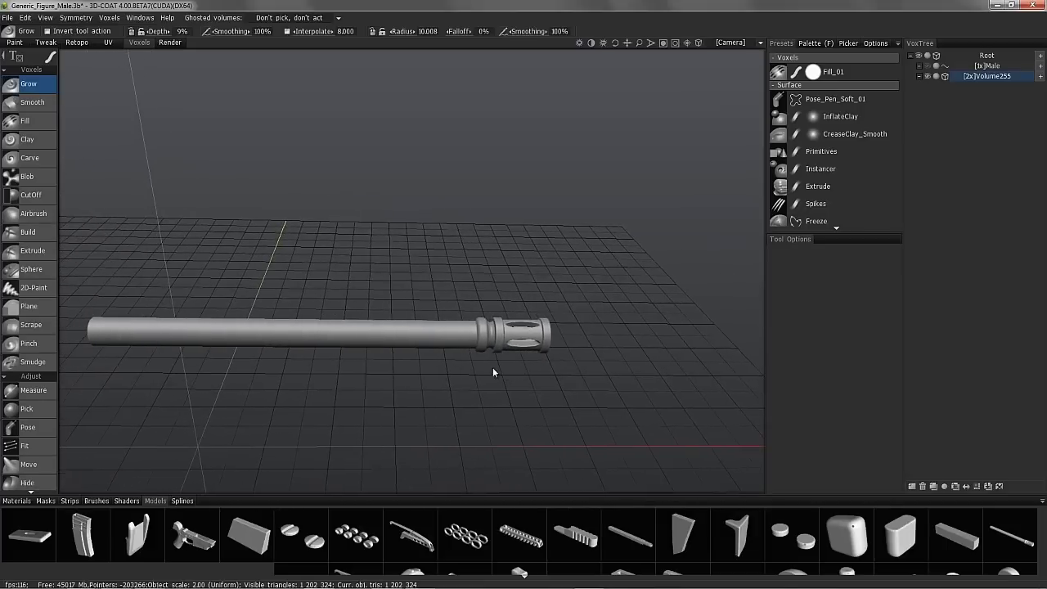
Step: Set the viewport to an orthographic front view framed closely on the barrel's slotted muzzle
click(698, 43)
click(698, 43)
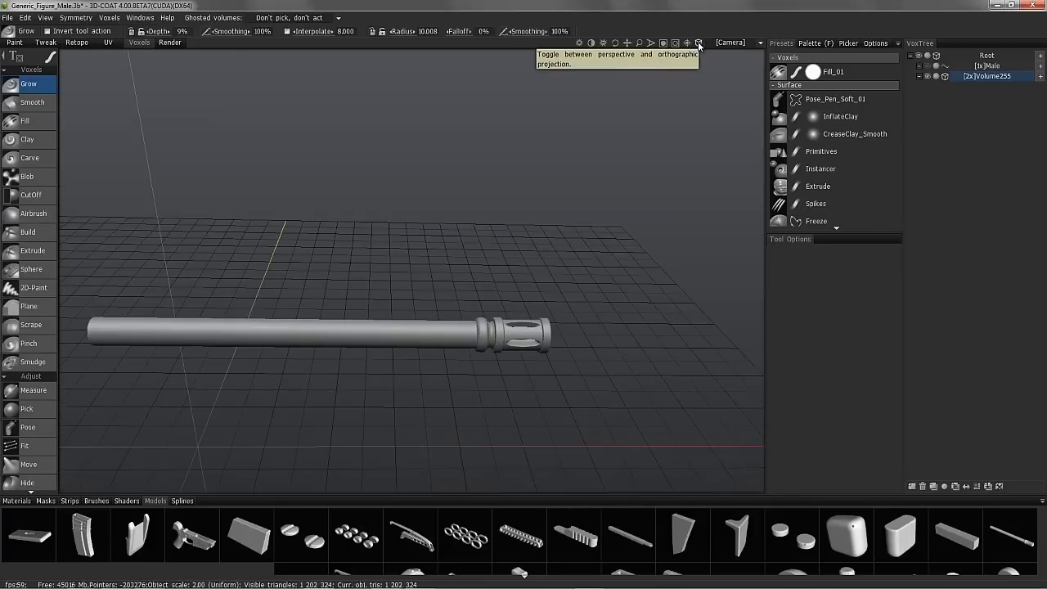
click(698, 42)
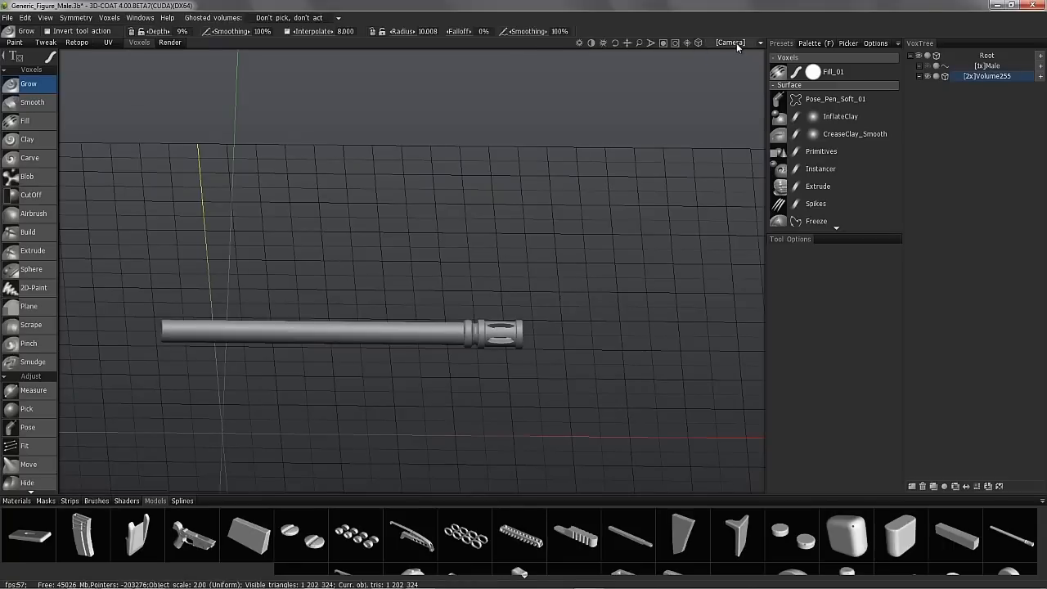
click(735, 42)
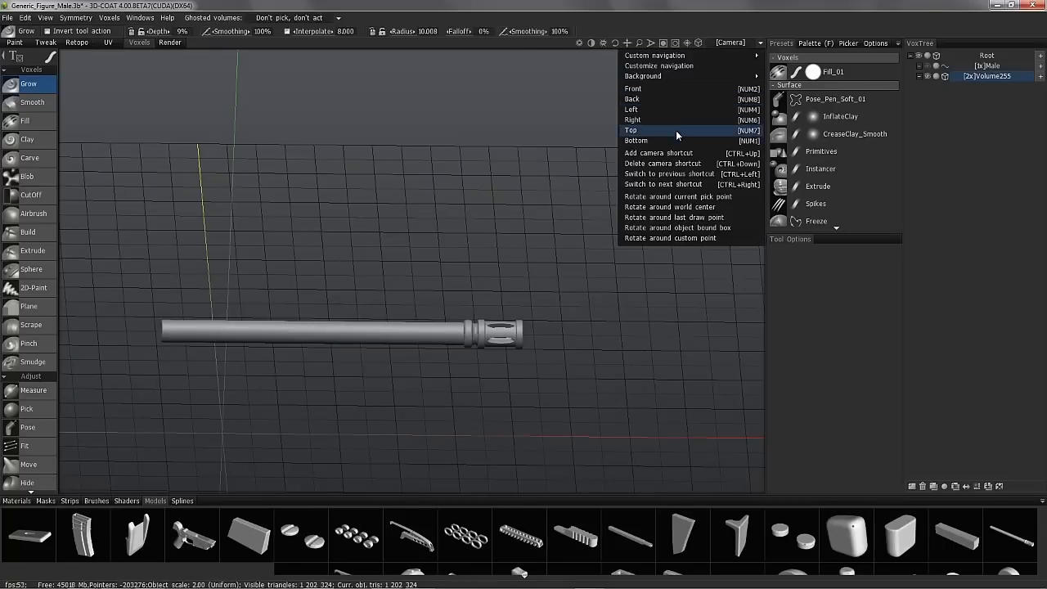
click(659, 88)
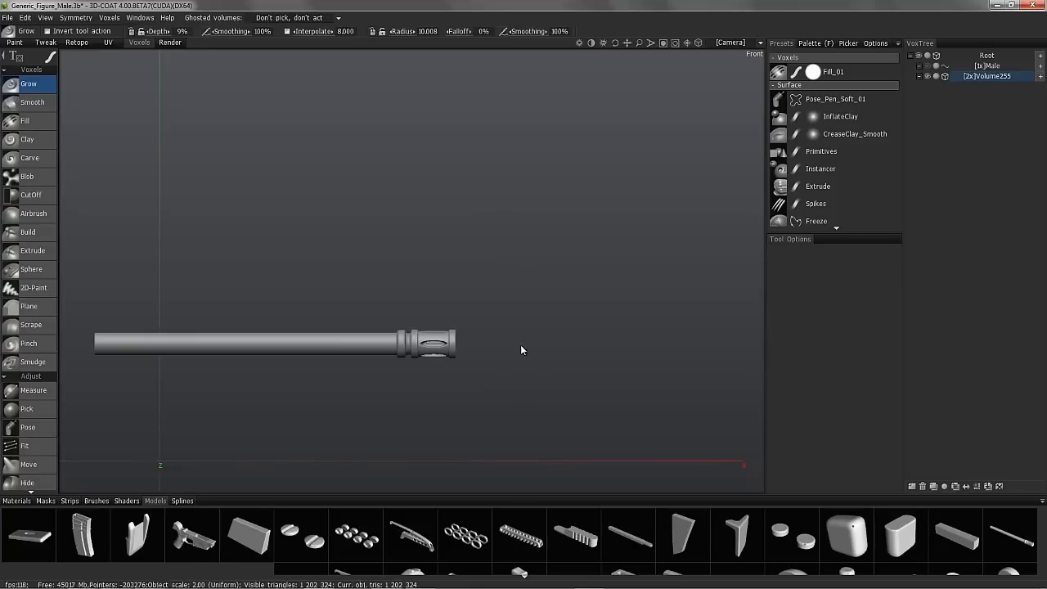
scroll(524, 336, up, 10)
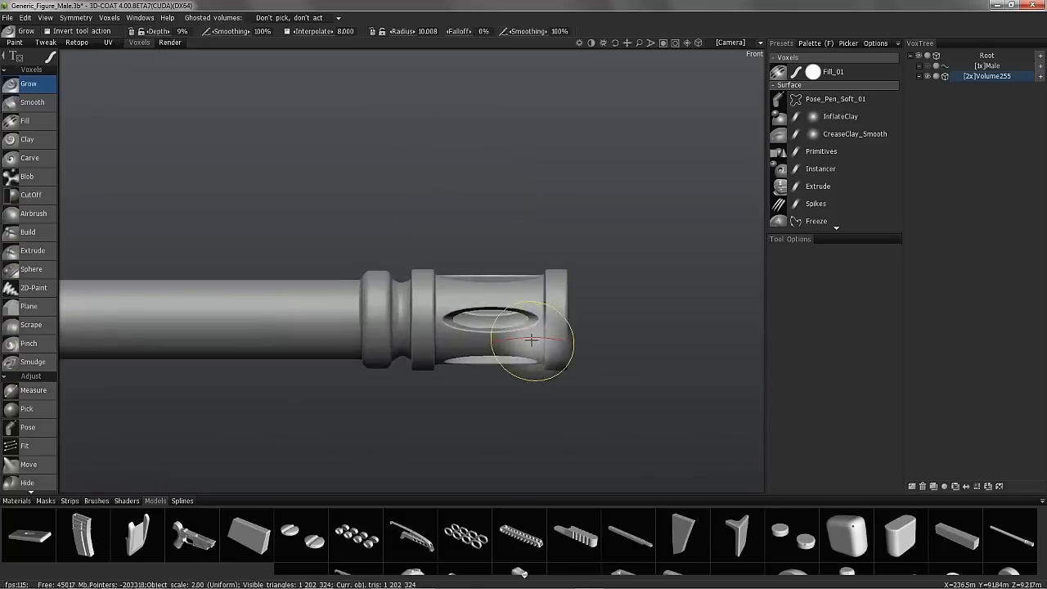
middle_drag(626, 173, 643, 154)
scroll(655, 135, down, 1)
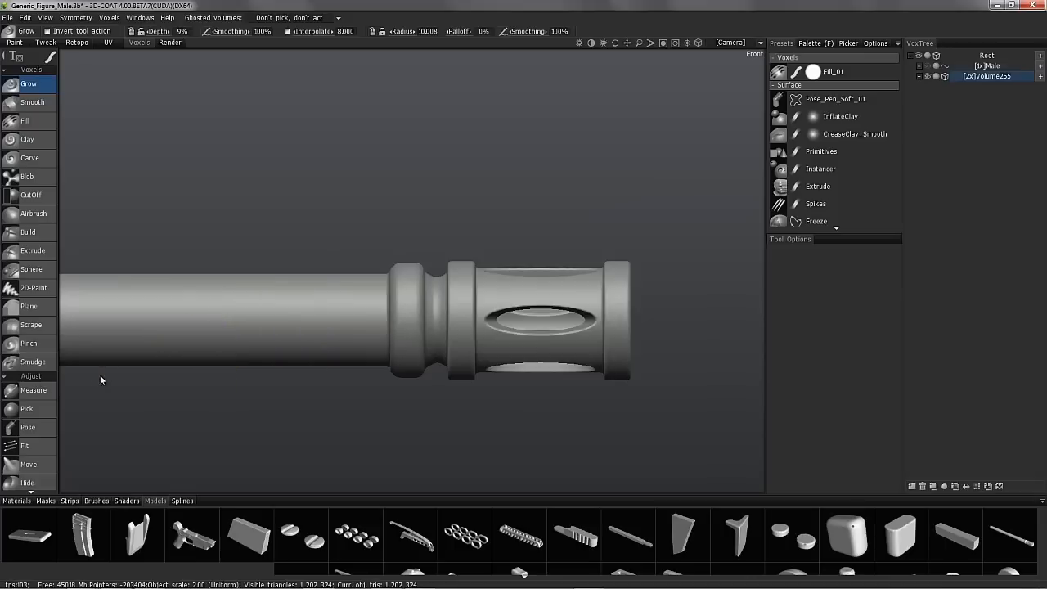
Step: Use the Pose tool in Ring mode with a radius of 4.380 to select a band around the barrel just behind the muzzle
click(39, 429)
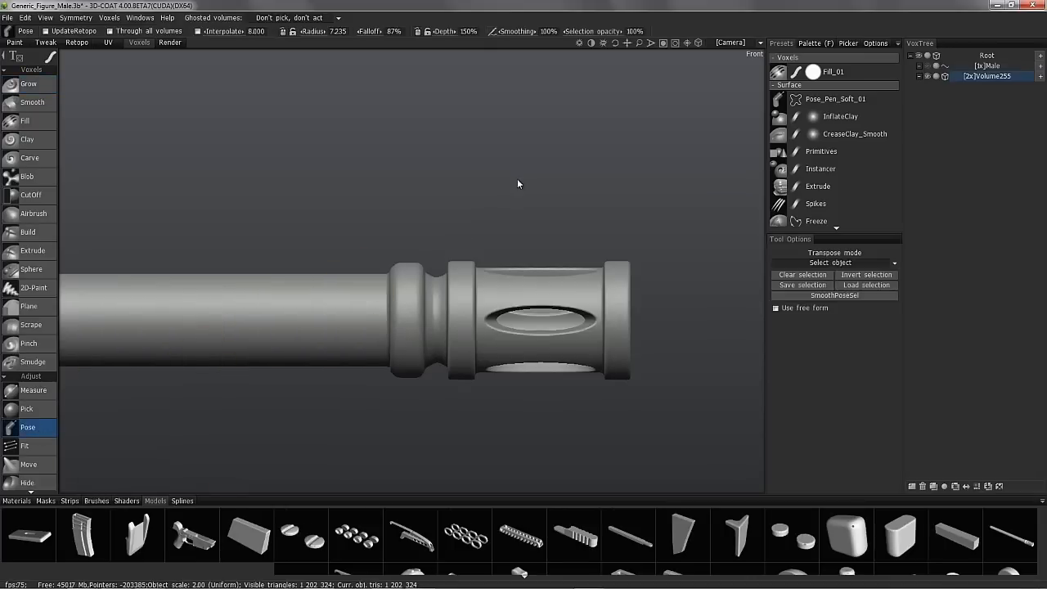
click(816, 264)
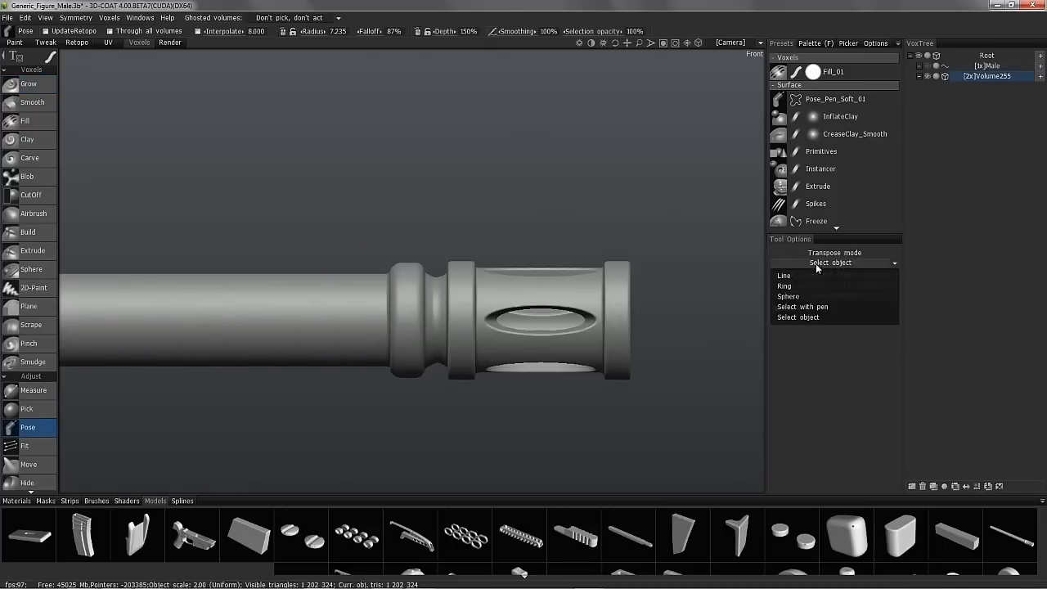
click(786, 286)
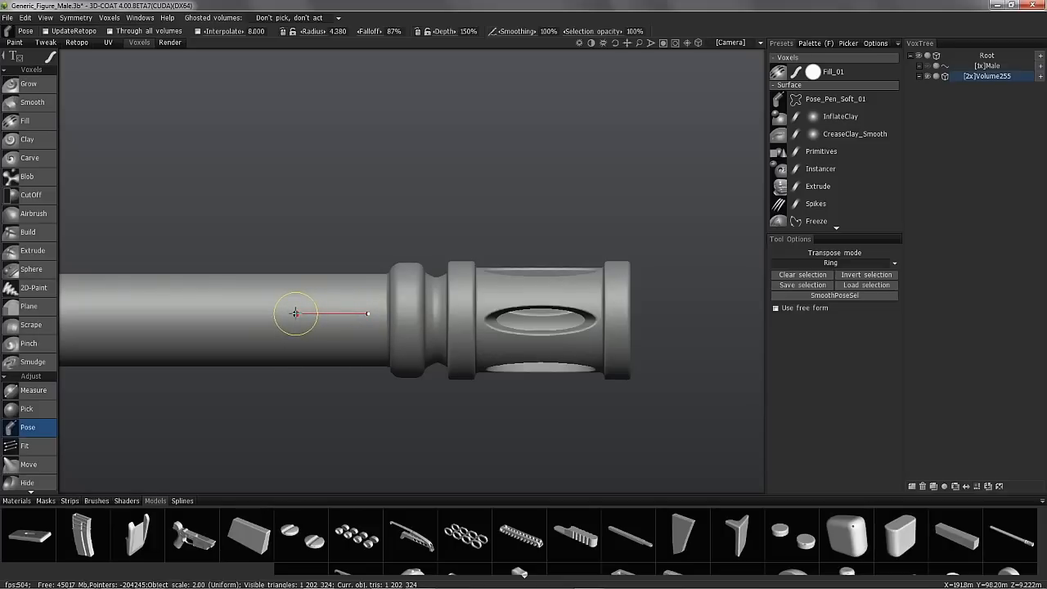
drag(296, 314, 296, 313)
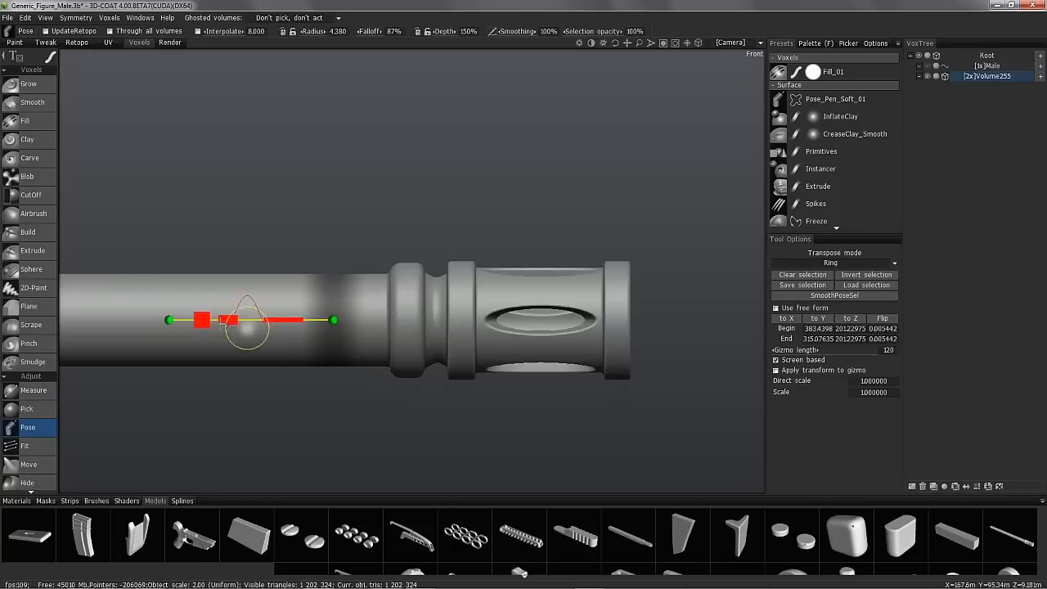
Step: Pinch the selected band inward with the gizmo aligned to Y, and stretch it along the barrel with the gizmo aligned to X
click(814, 320)
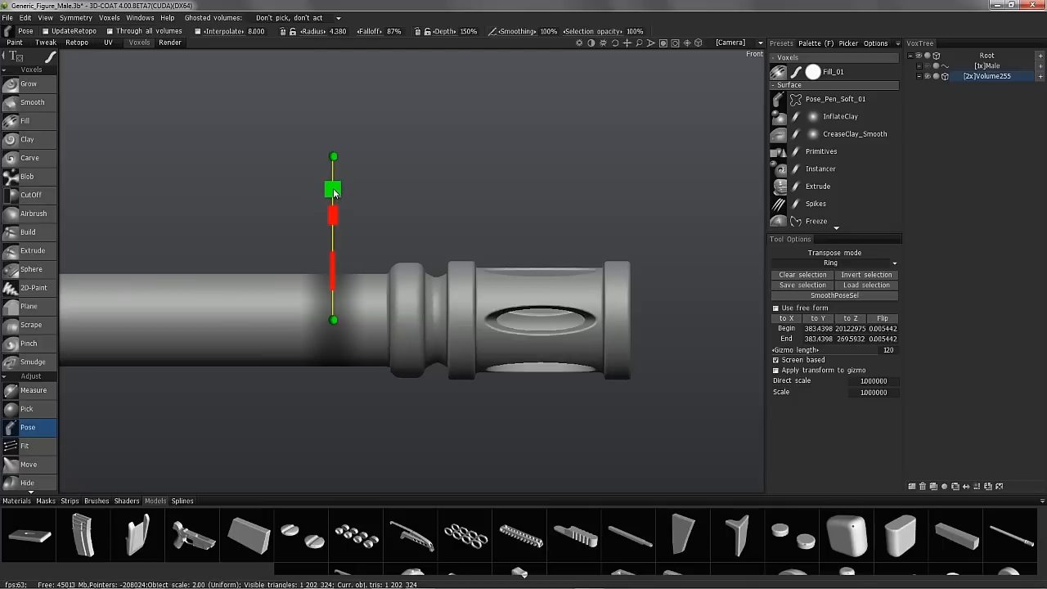
drag(334, 200, 334, 214)
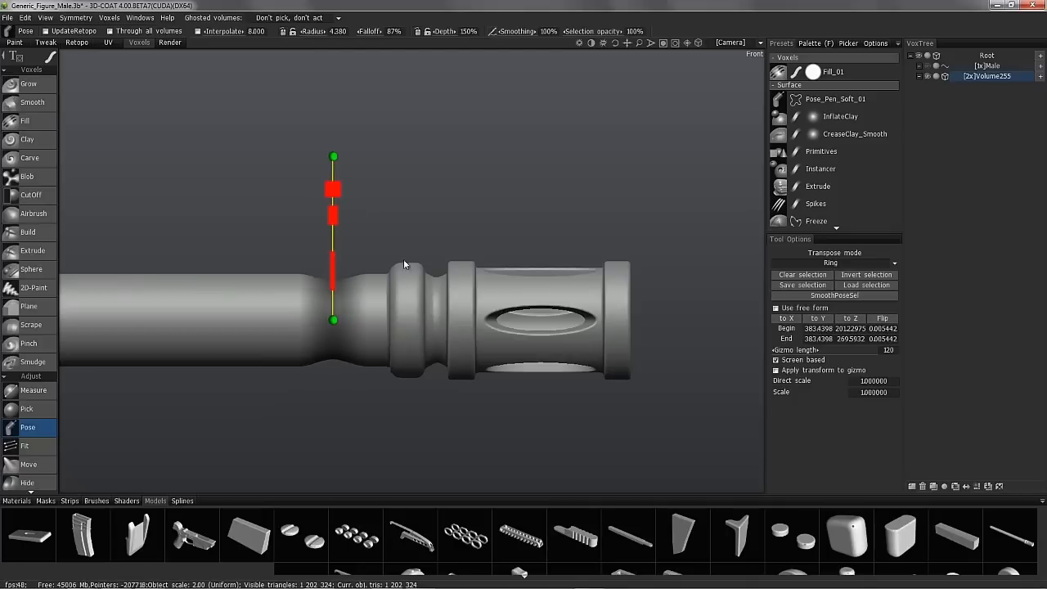
click(787, 321)
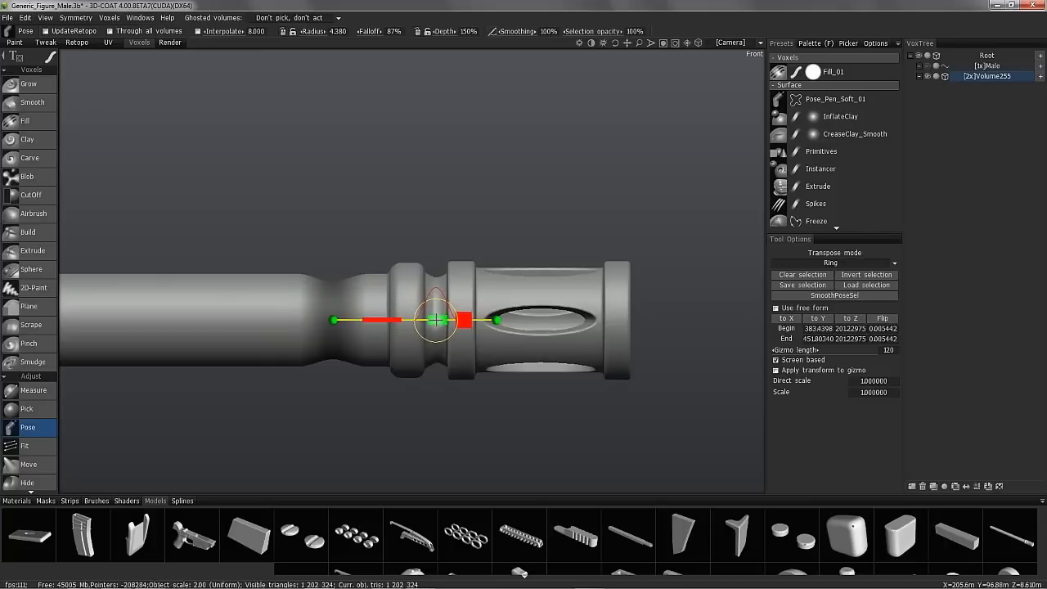
drag(439, 320, 590, 319)
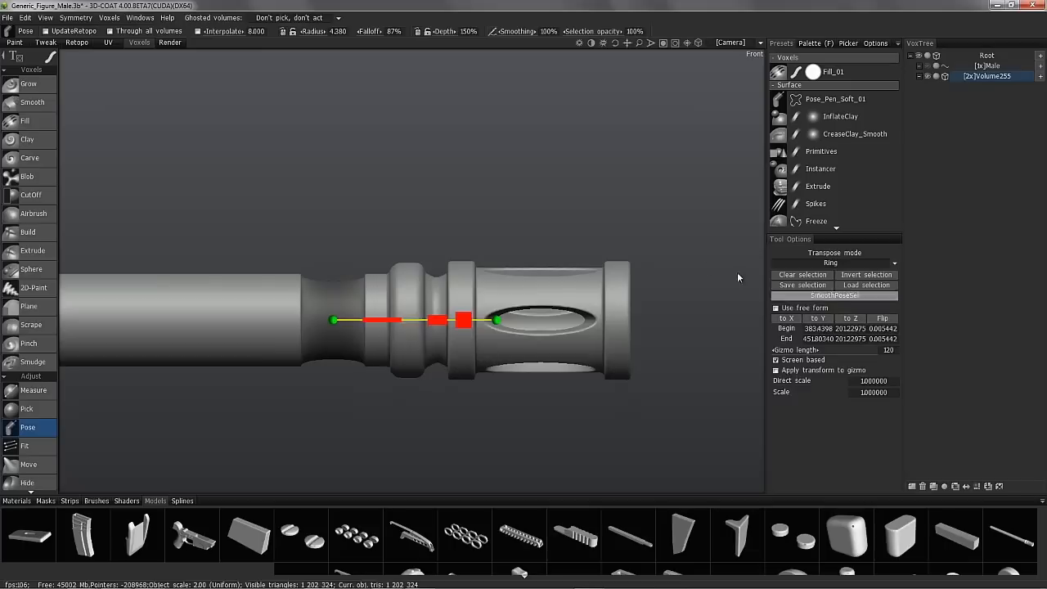
Step: Set the Pose tool to Select with pen with a rectangular stroke and box-select the barrel's pinched band
click(823, 265)
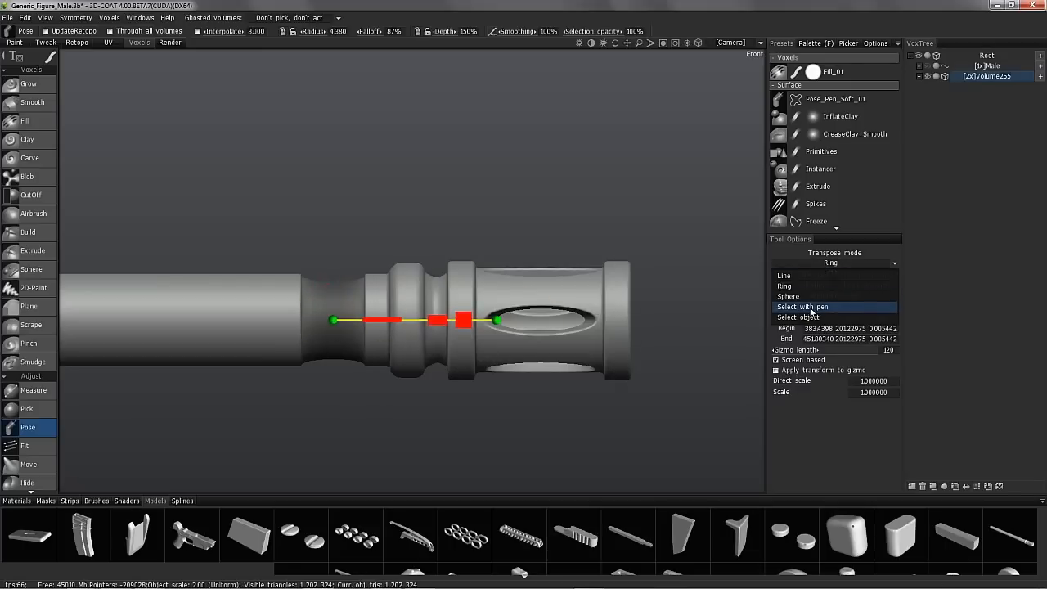
click(806, 306)
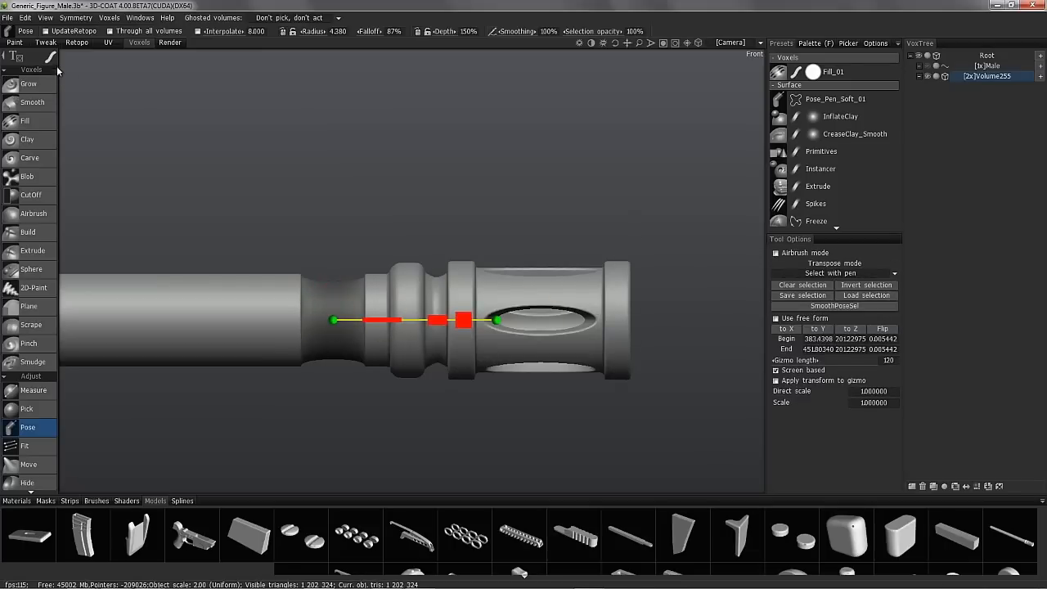
mouse_move(51, 59)
click(282, 62)
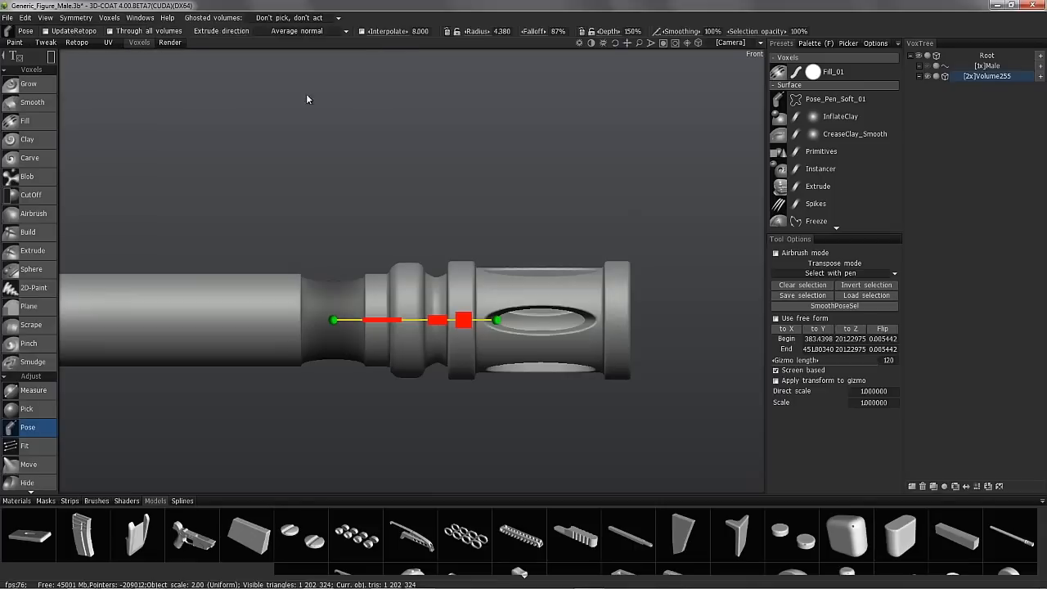
drag(316, 260, 355, 397)
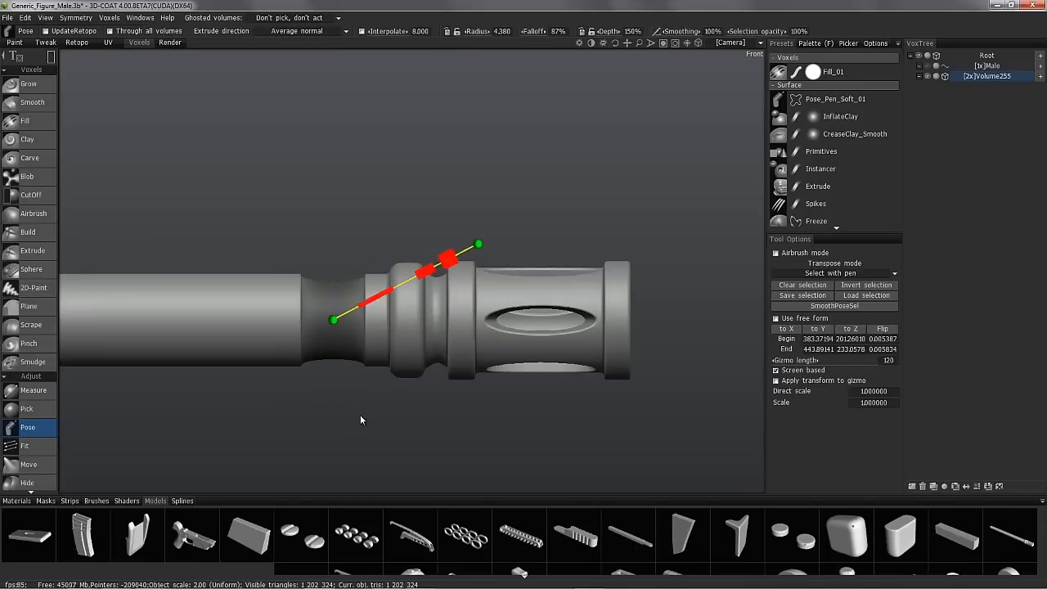
Step: Reselect the middle of the barrel's pinched band with a rectangular stroke, using a border width of 3.000 and a falloff of 34%
click(789, 285)
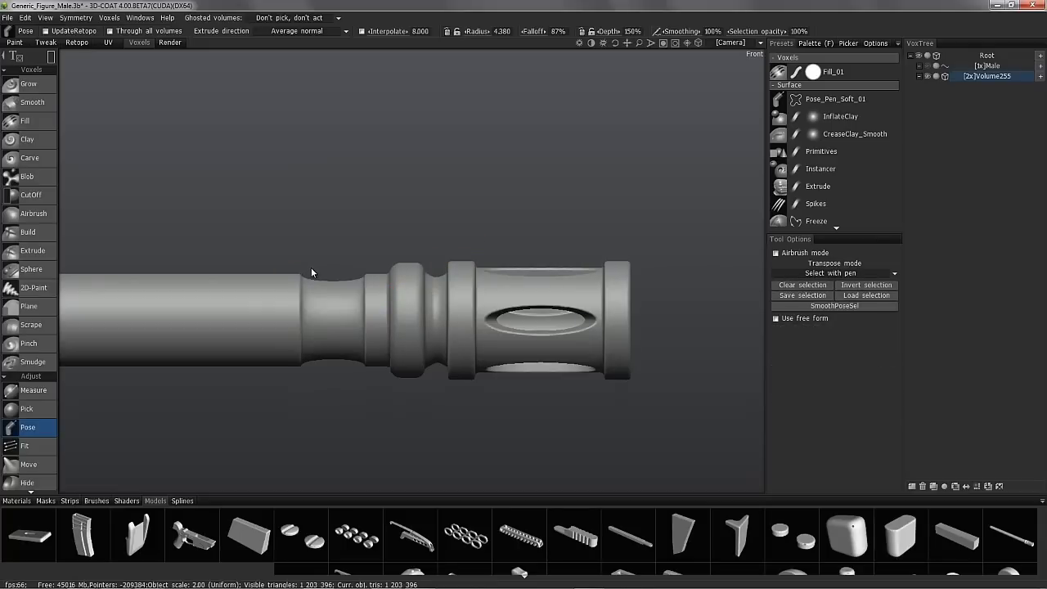
drag(316, 273, 358, 394)
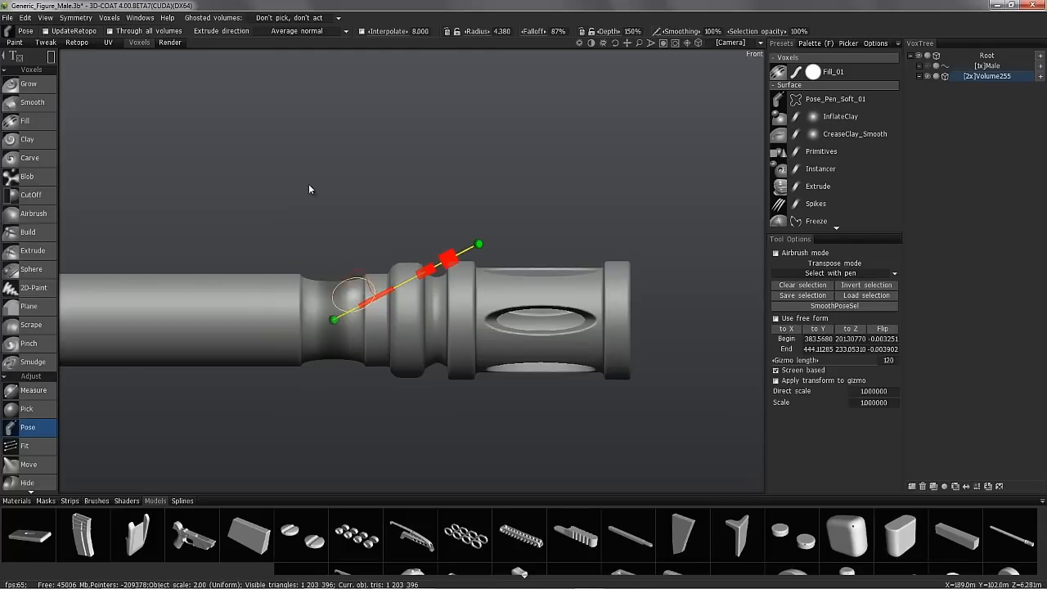
click(52, 56)
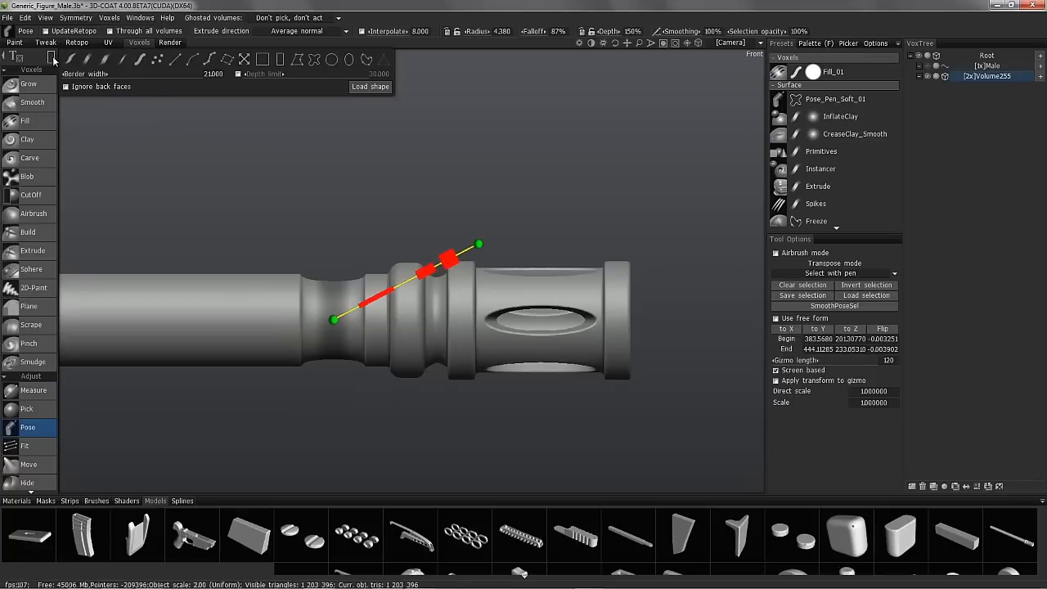
drag(100, 73, 85, 74)
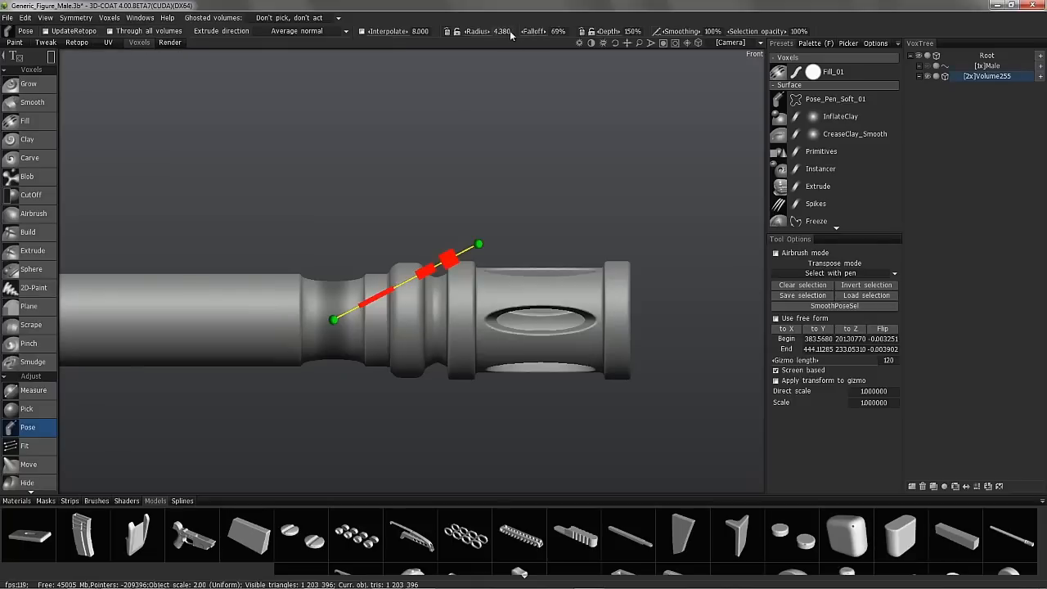
drag(535, 32, 524, 31)
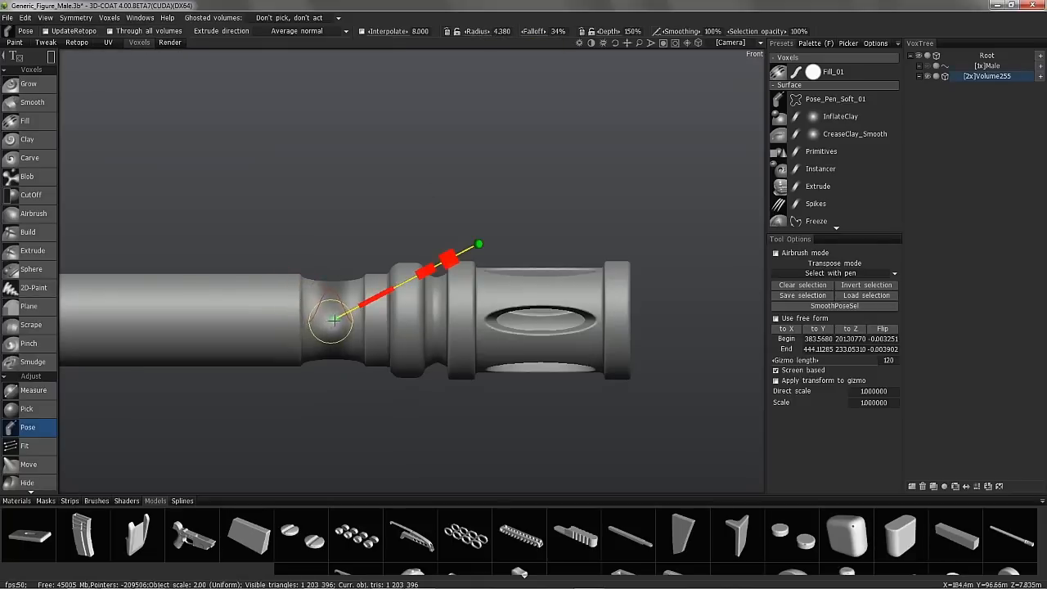
click(790, 287)
drag(319, 268, 347, 390)
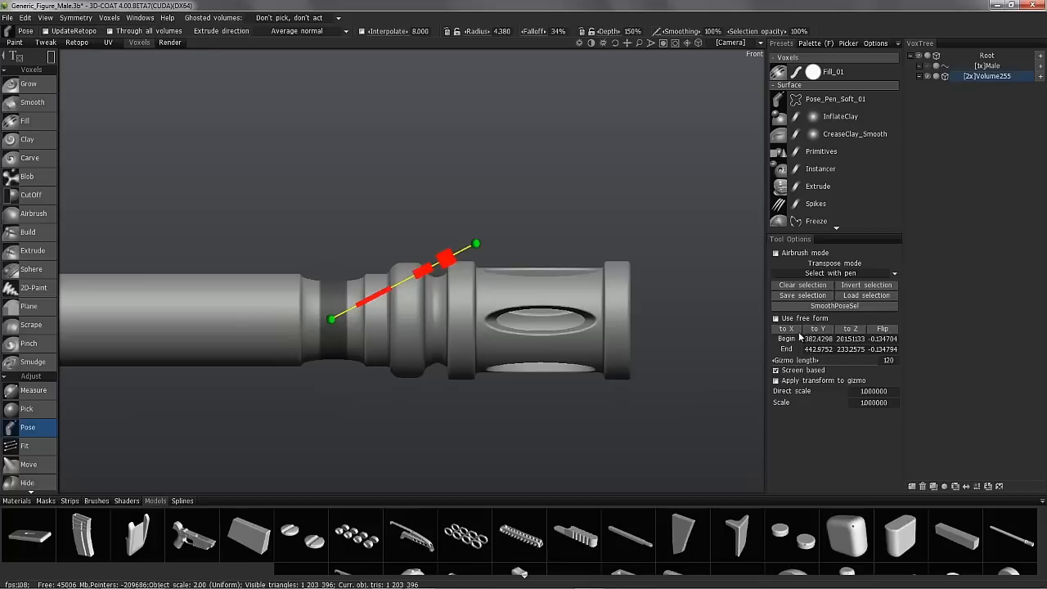
Step: Expand the selected band into a raised collar with the gizmo aligned to Y, and narrow it slightly along the barrel with the gizmo aligned to X
click(817, 329)
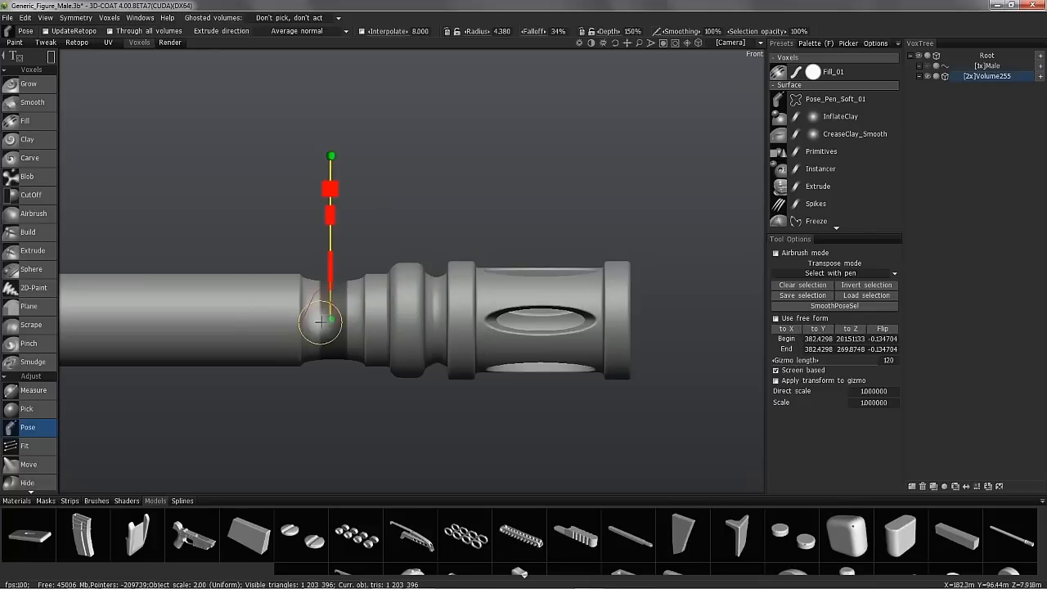
drag(332, 320, 334, 320)
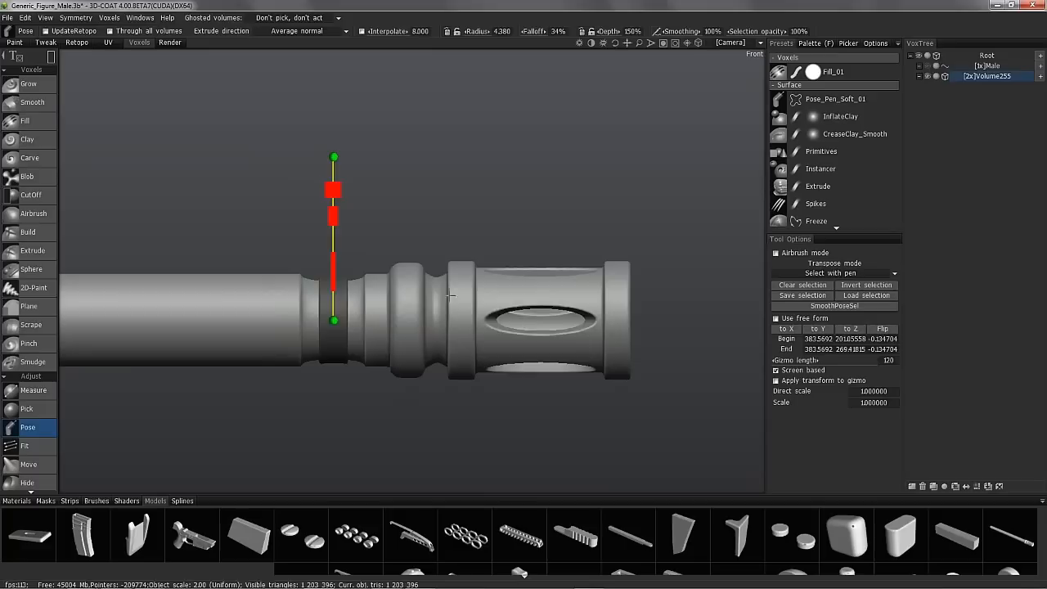
click(787, 328)
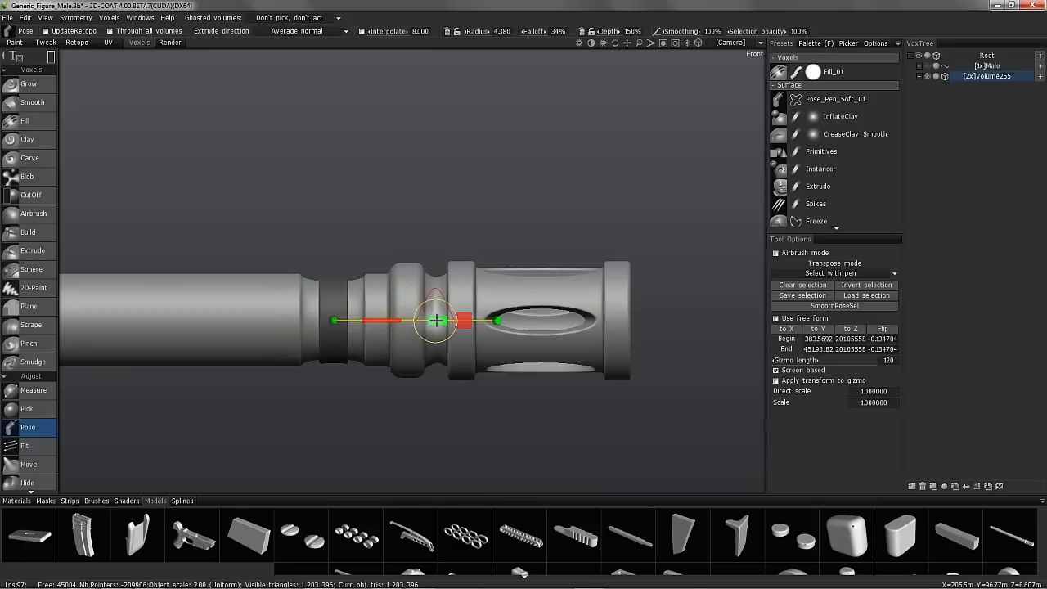
drag(442, 320, 409, 319)
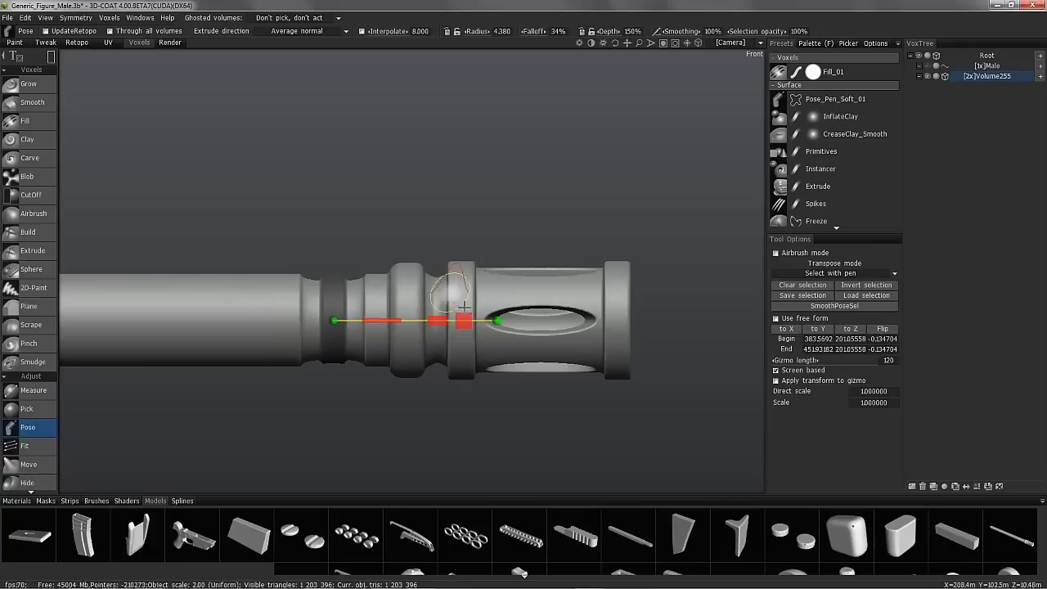
drag(466, 323, 472, 321)
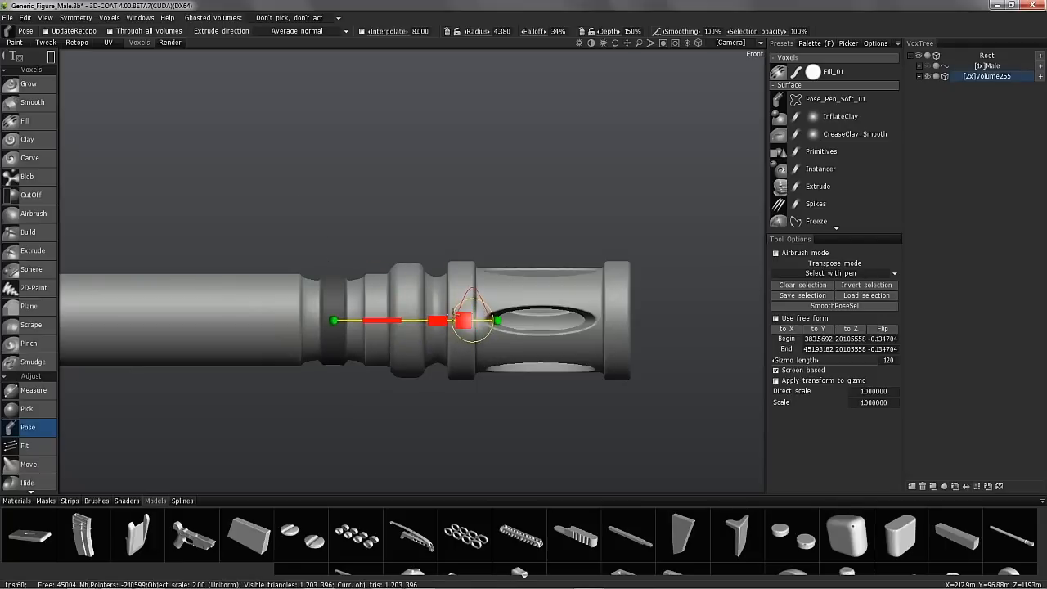
key(ctrl+d)
Step: Switch the Pose tool's selection stroke from rectangle to a freehand brush stroke
scroll(237, 168, down, 8)
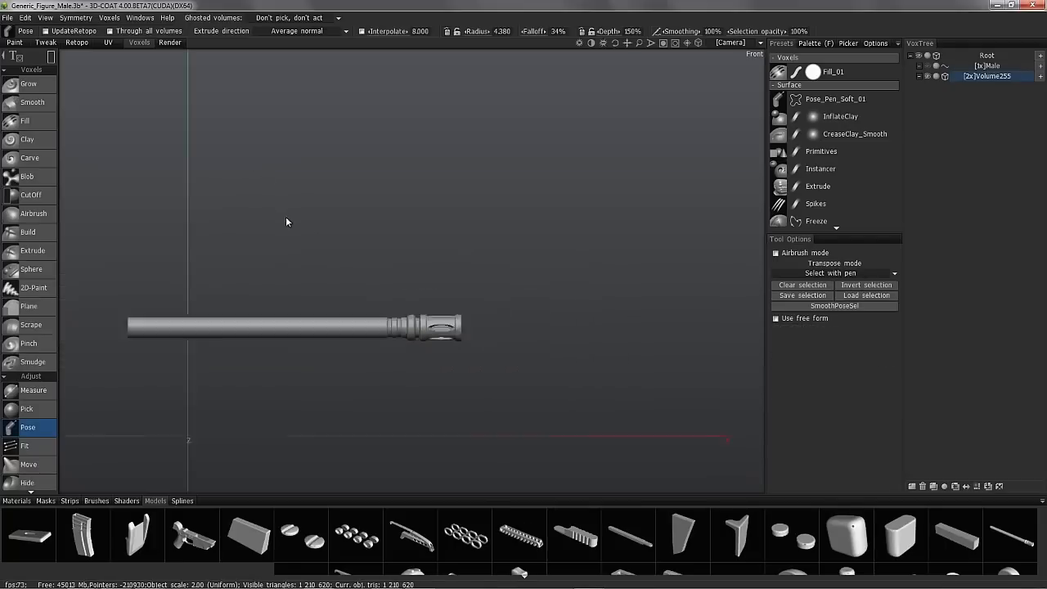
scroll(384, 294, up, 7)
middle_drag(309, 350, 384, 305)
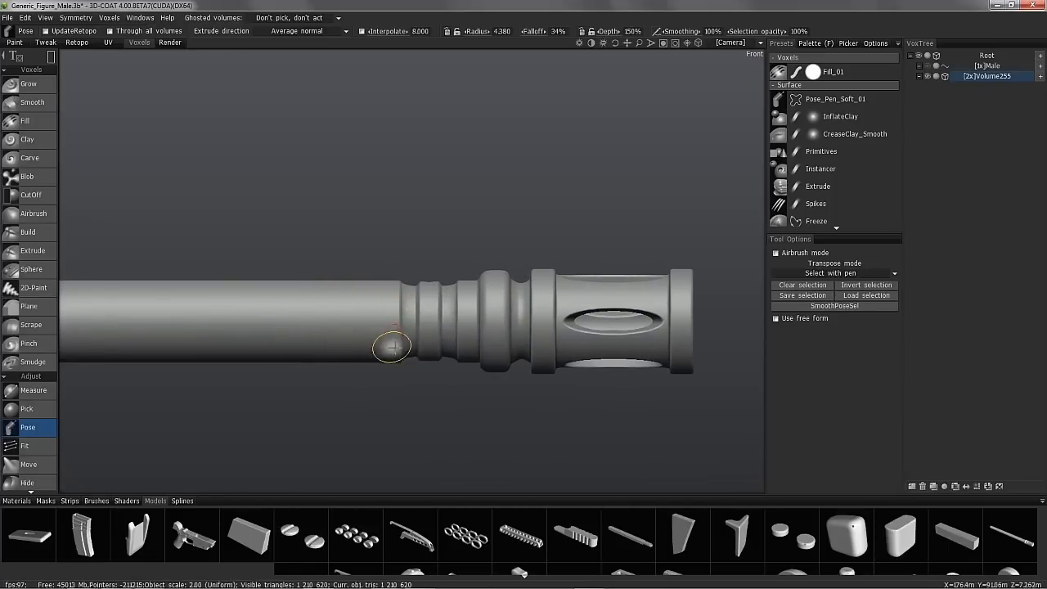
scroll(441, 326, down, 2)
scroll(491, 306, up, 1)
mouse_move(320, 299)
middle_down()
mouse_move(407, 294)
mouse_move(471, 309)
mouse_move(373, 263)
middle_up()
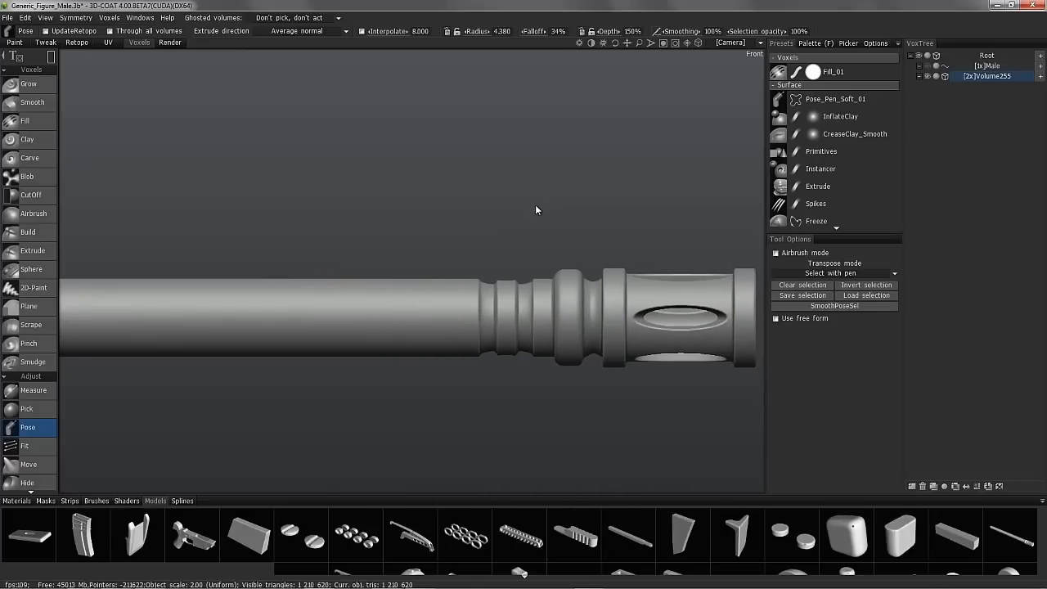
click(51, 58)
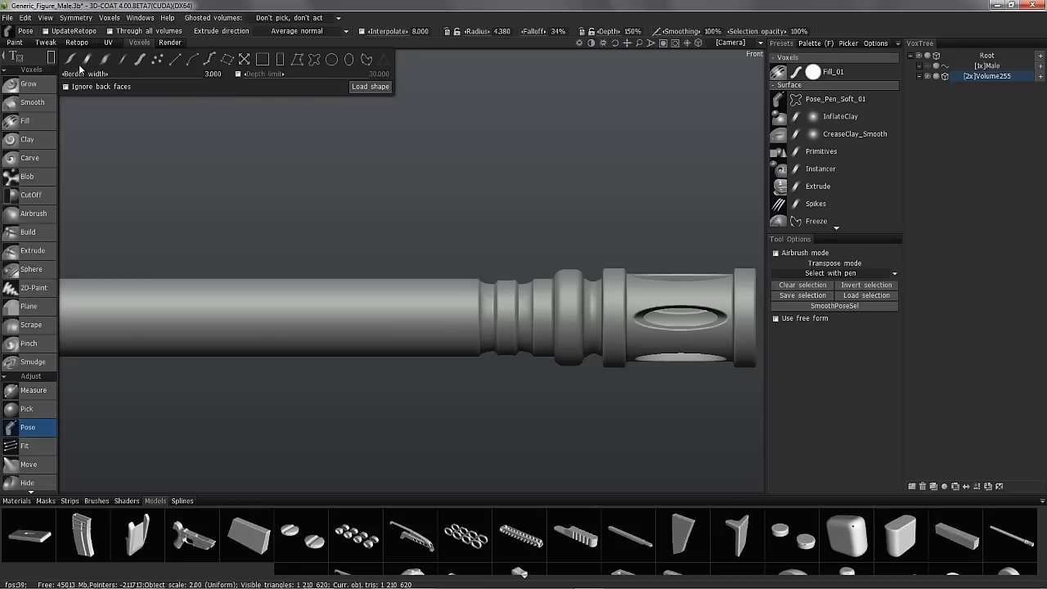
click(139, 61)
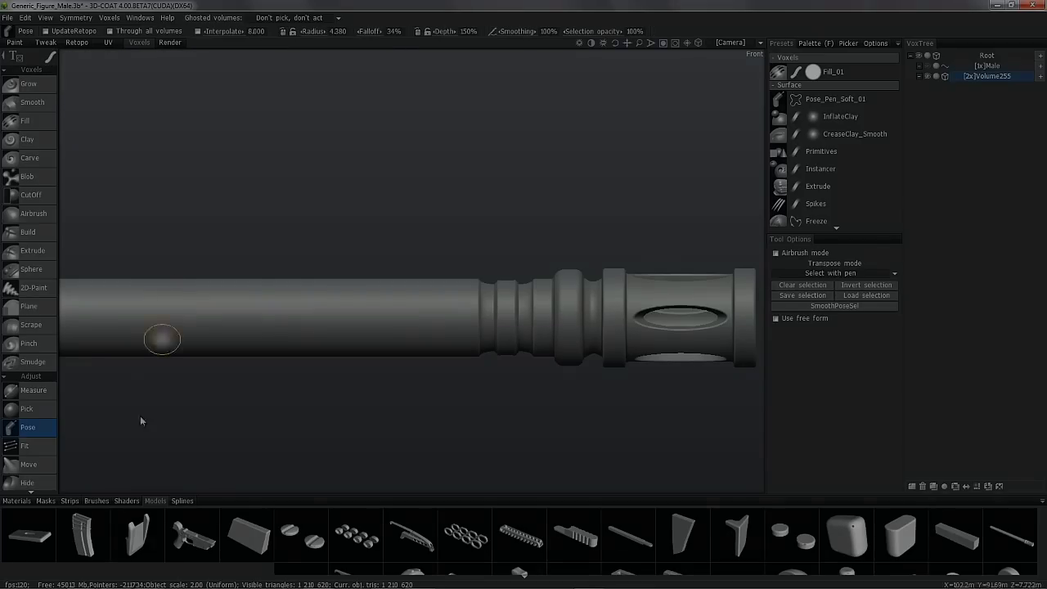